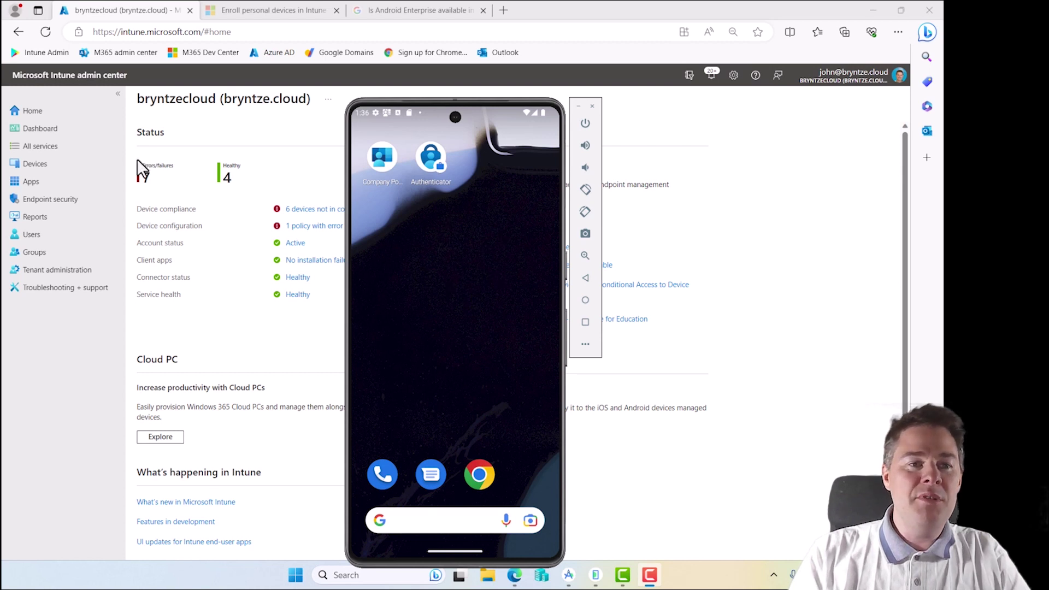
# Step: Open the Properties page of the enrolled Android for Work device
pyautogui.click(40, 167)
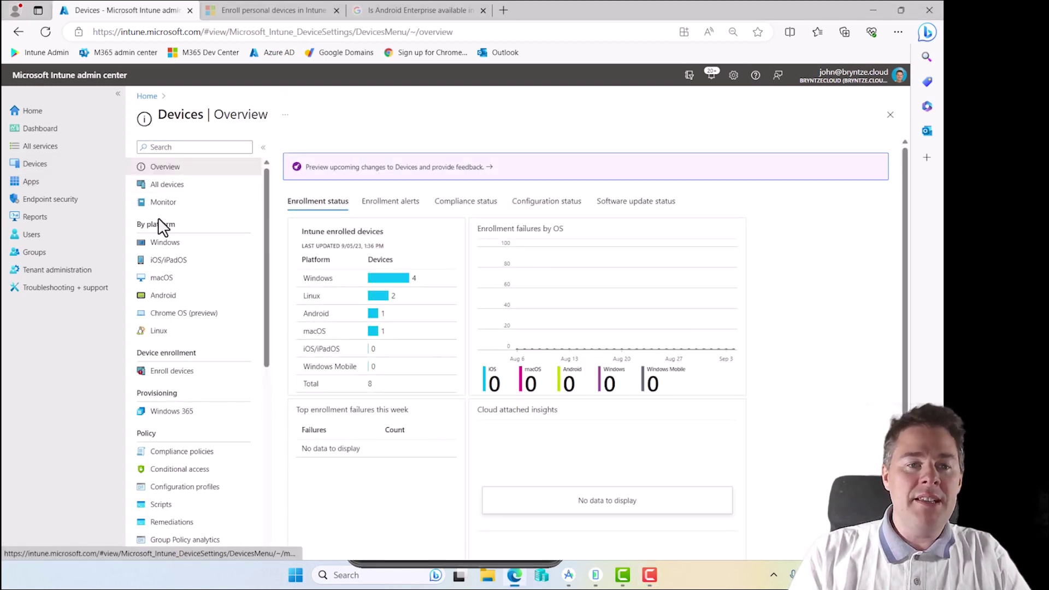
pyautogui.click(170, 298)
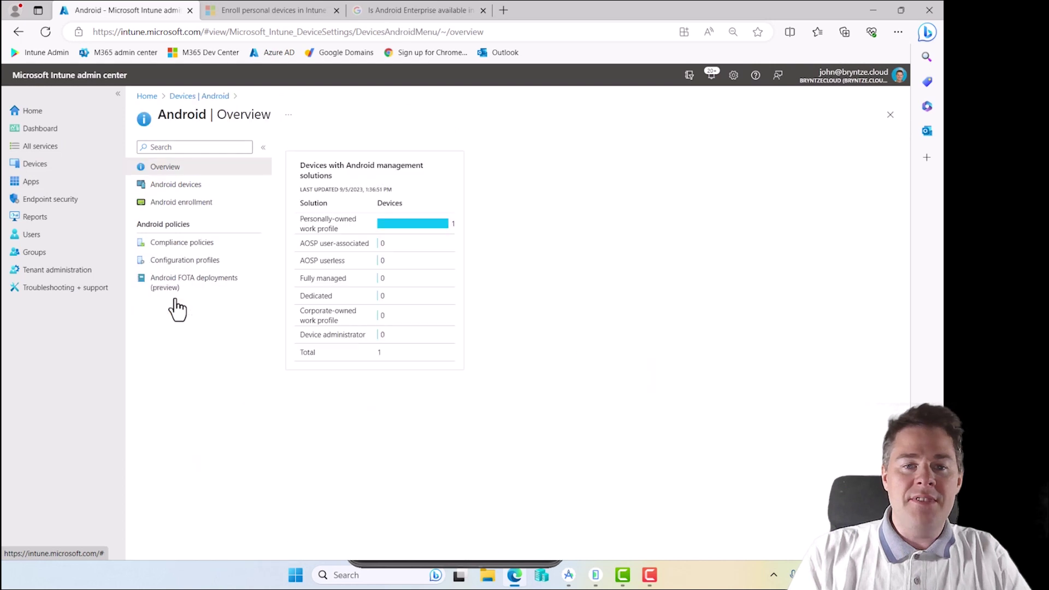
pyautogui.click(170, 189)
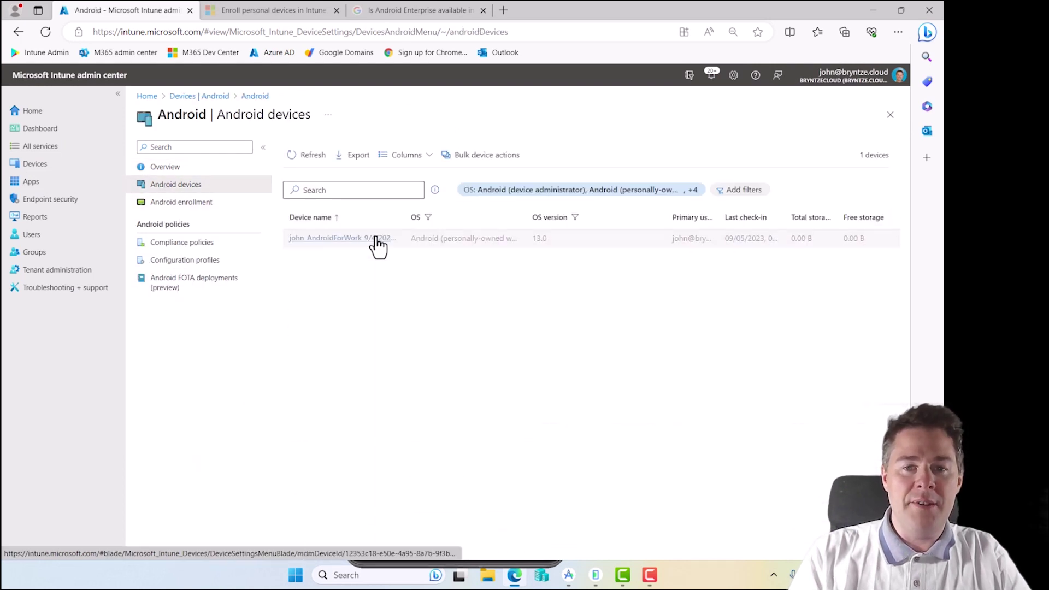
pyautogui.click(323, 239)
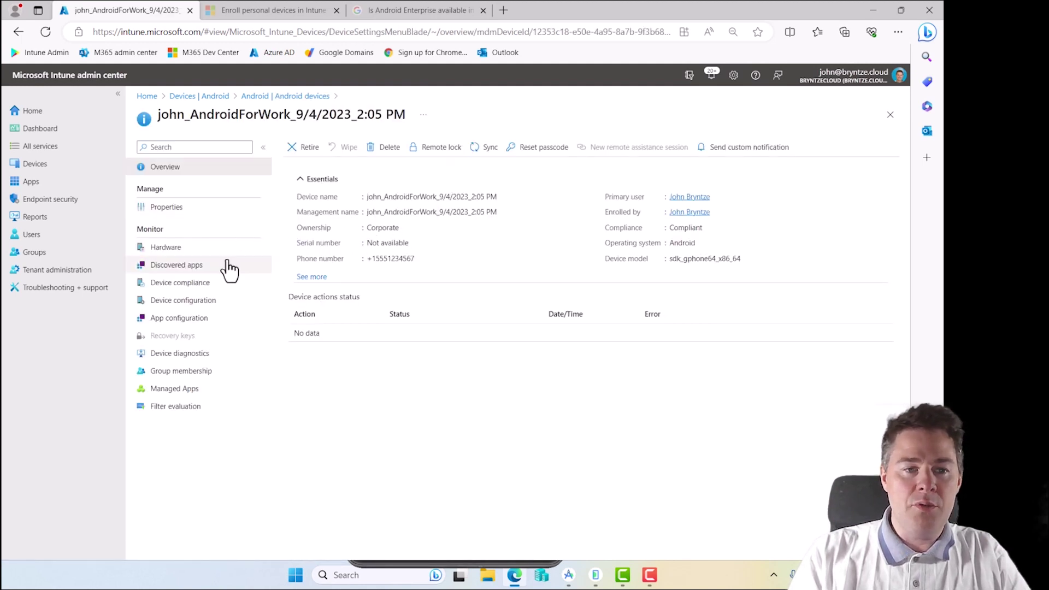
pyautogui.click(169, 218)
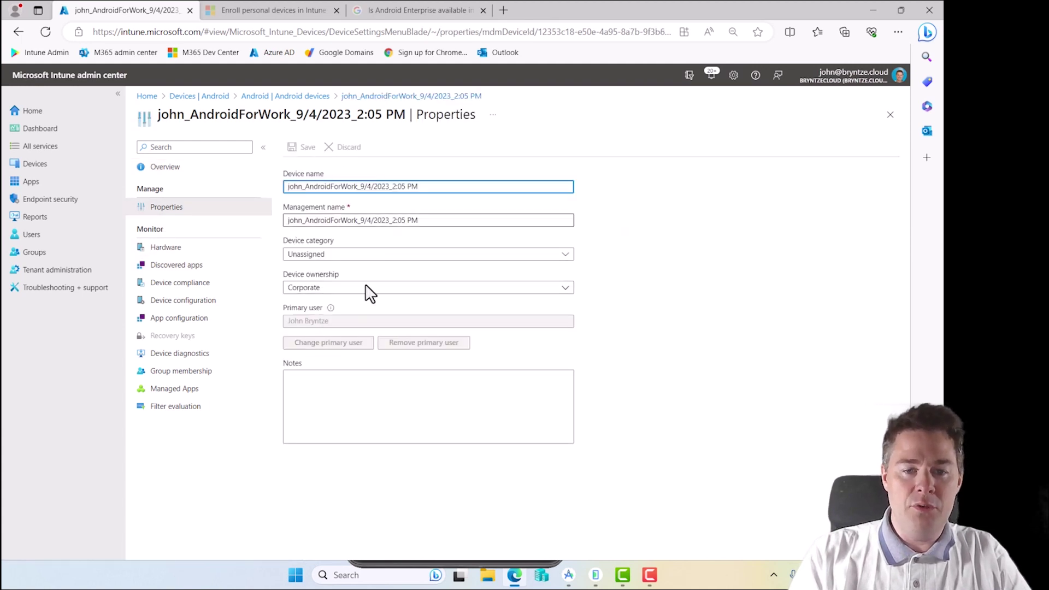
# Step: Switch Device ownership to Personal, then set it back to Corporate
pyautogui.click(334, 288)
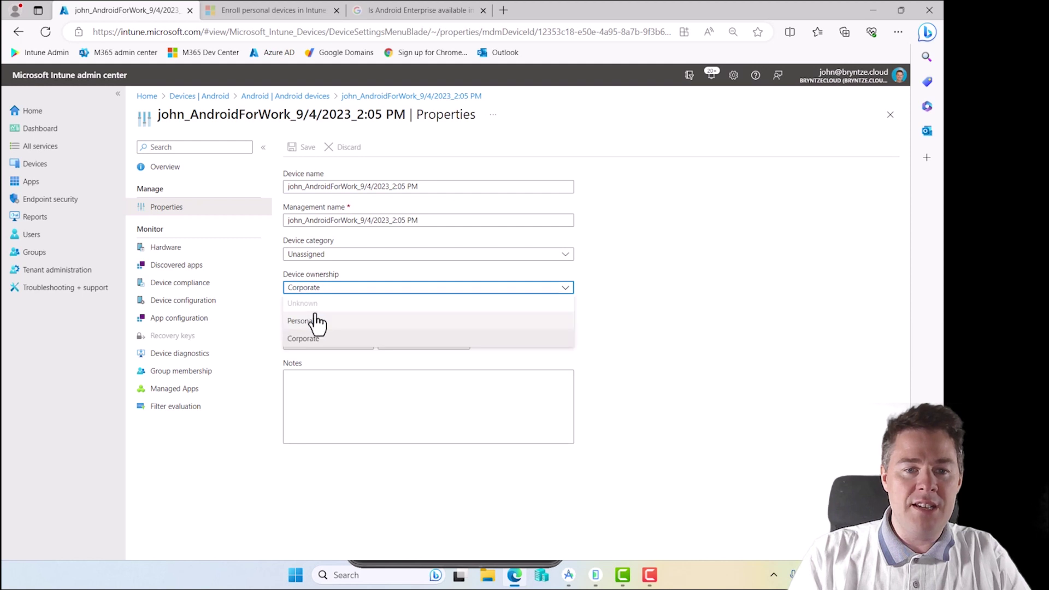
pyautogui.click(301, 321)
pyautogui.click(305, 290)
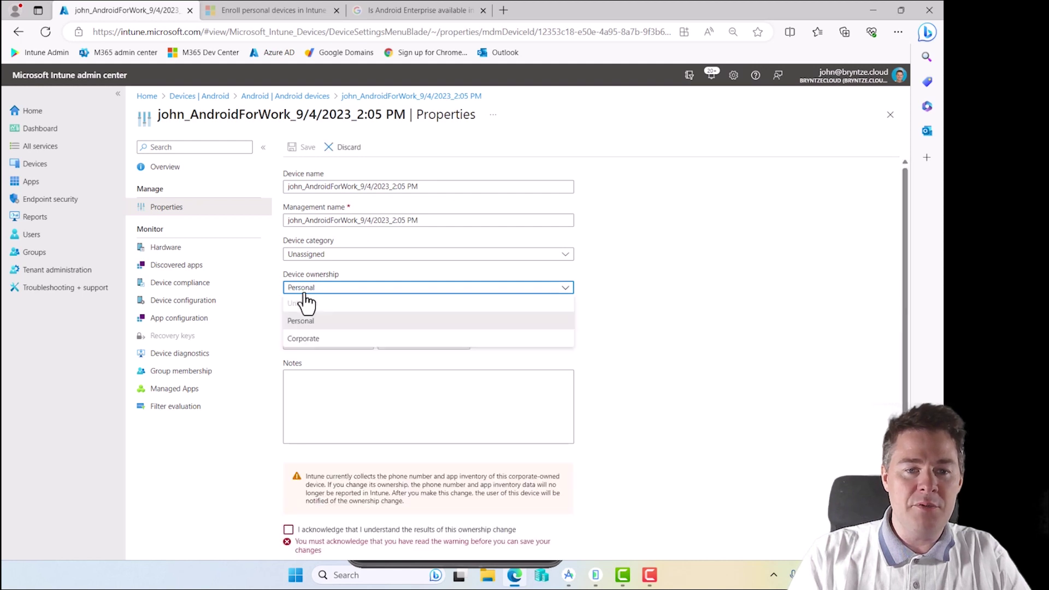
pyautogui.click(301, 339)
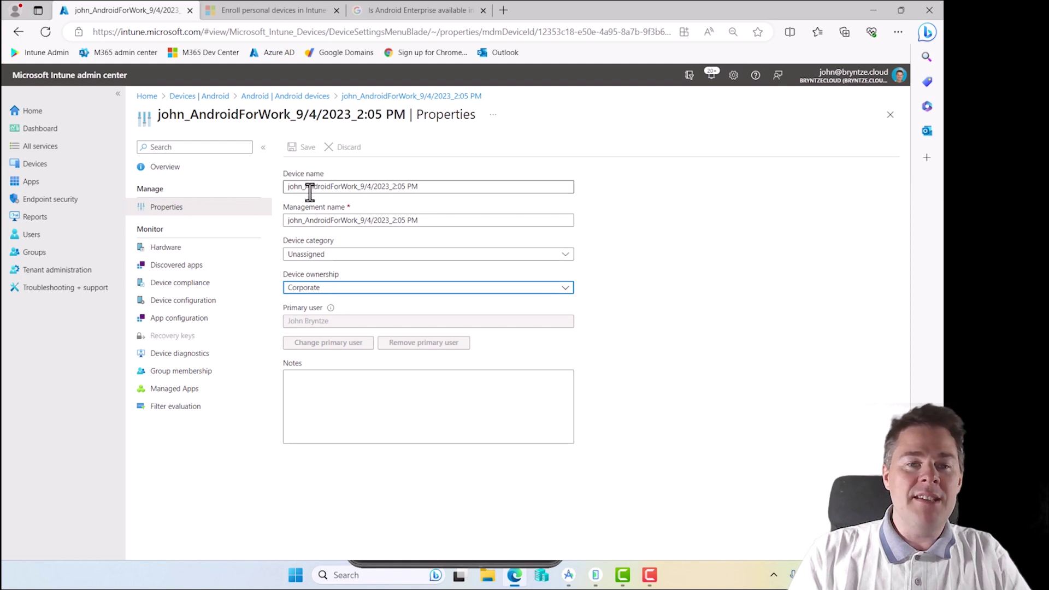
# Step: Start a new security group named 'JBN - All Android Devices' with a description
pyautogui.click(35, 253)
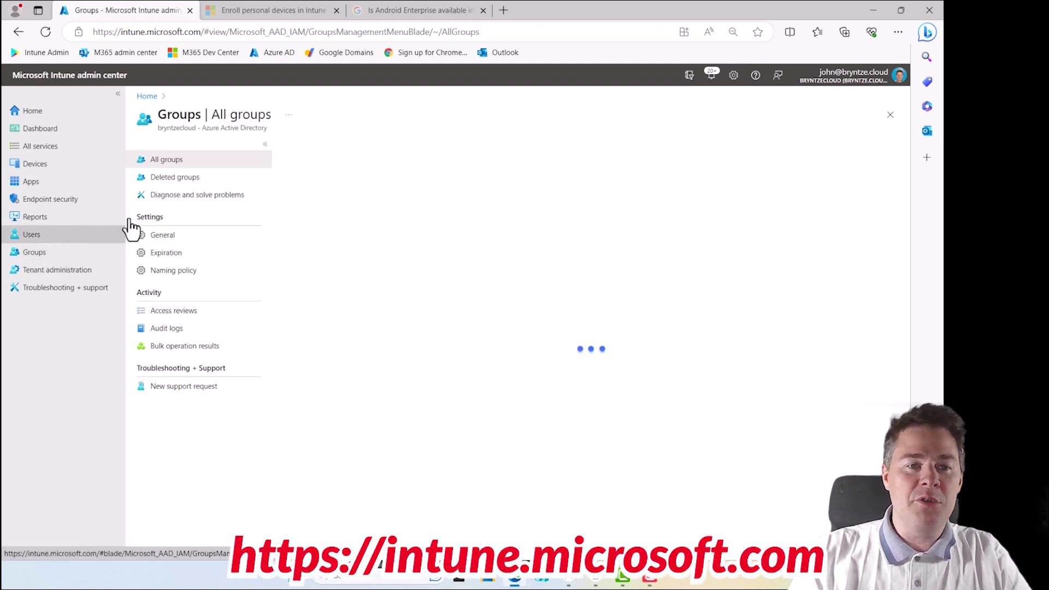
pyautogui.click(303, 153)
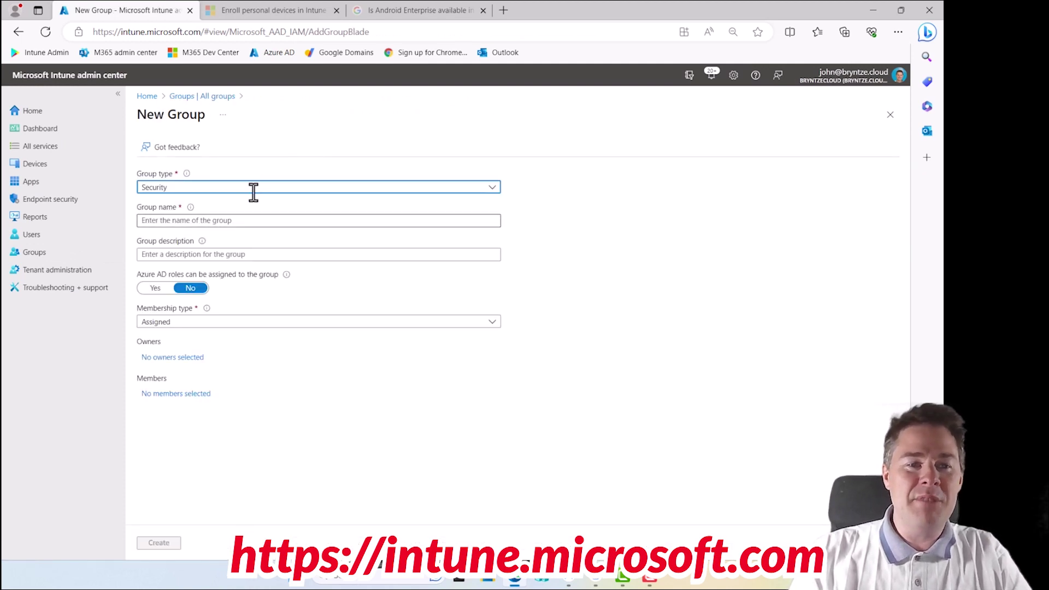
pyautogui.click(166, 223)
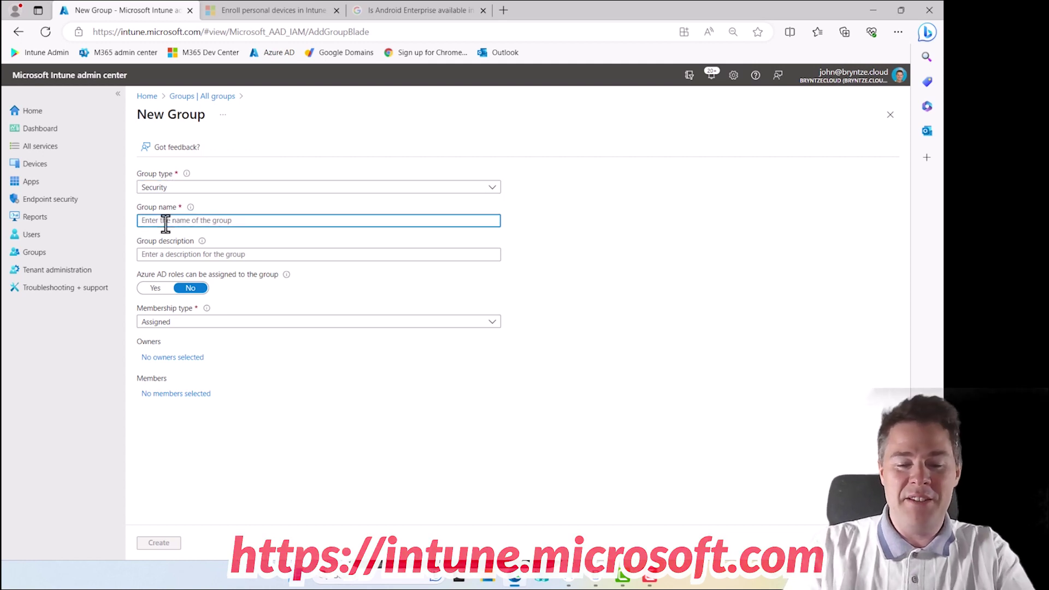
pyautogui.write('JBN - All Android Devices')
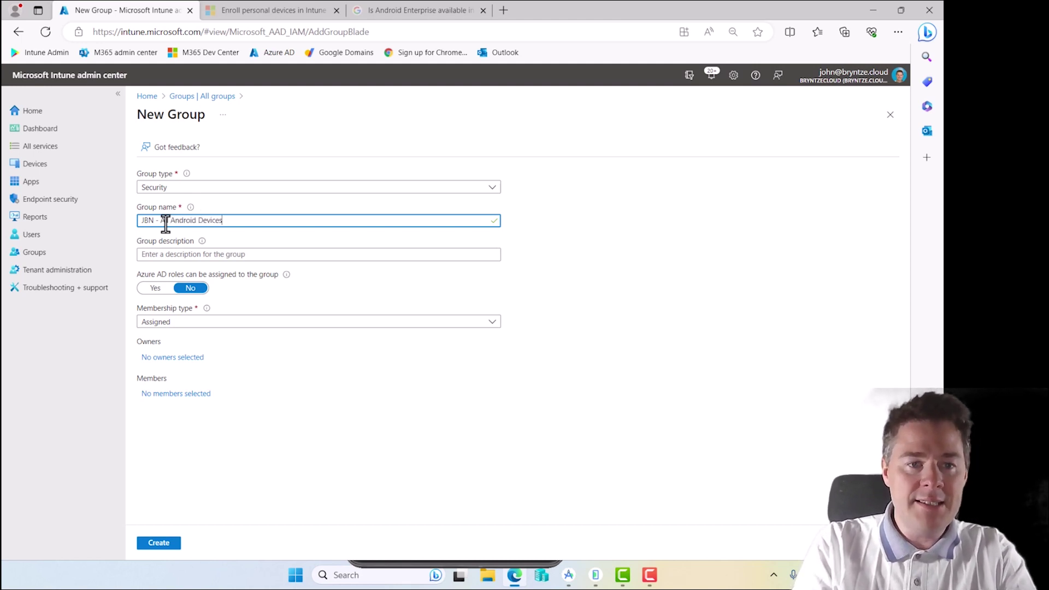
pyautogui.press('Tab')
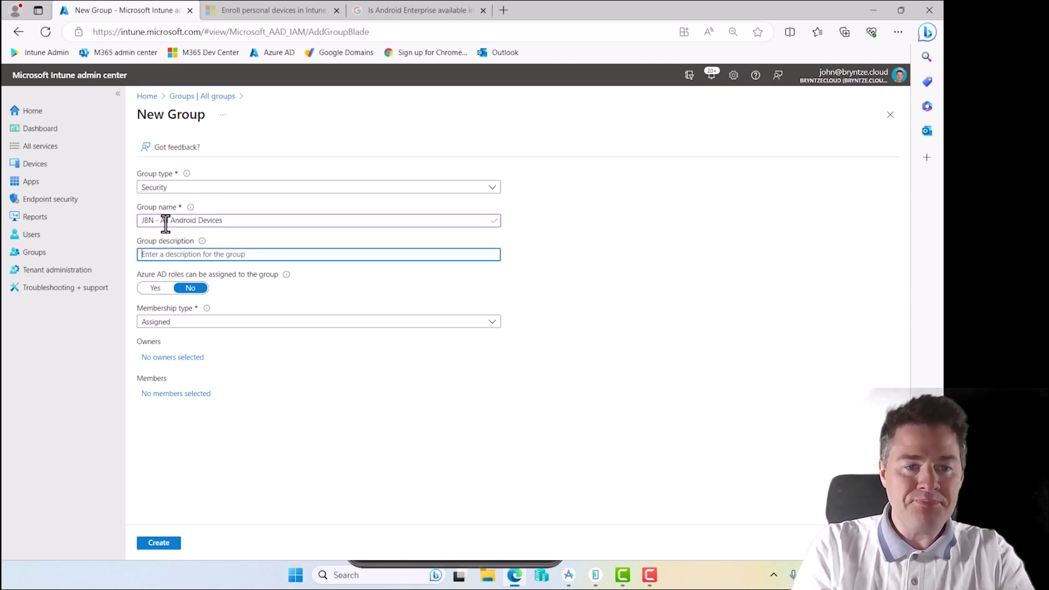
pyautogui.write('All')
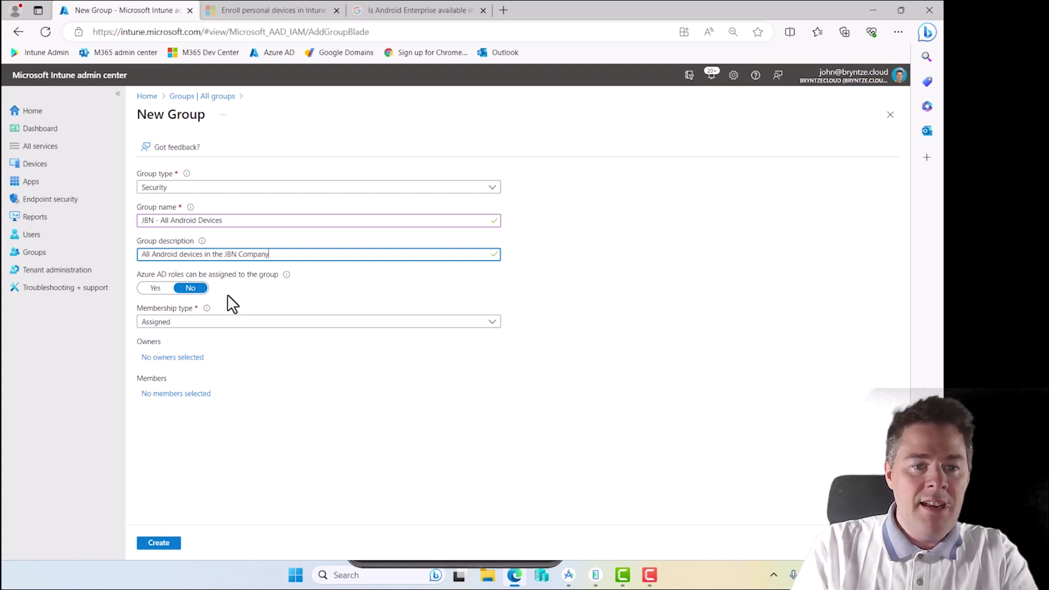
# Step: Set membership type to Dynamic Device and add the first listed user as owner
pyautogui.click(189, 323)
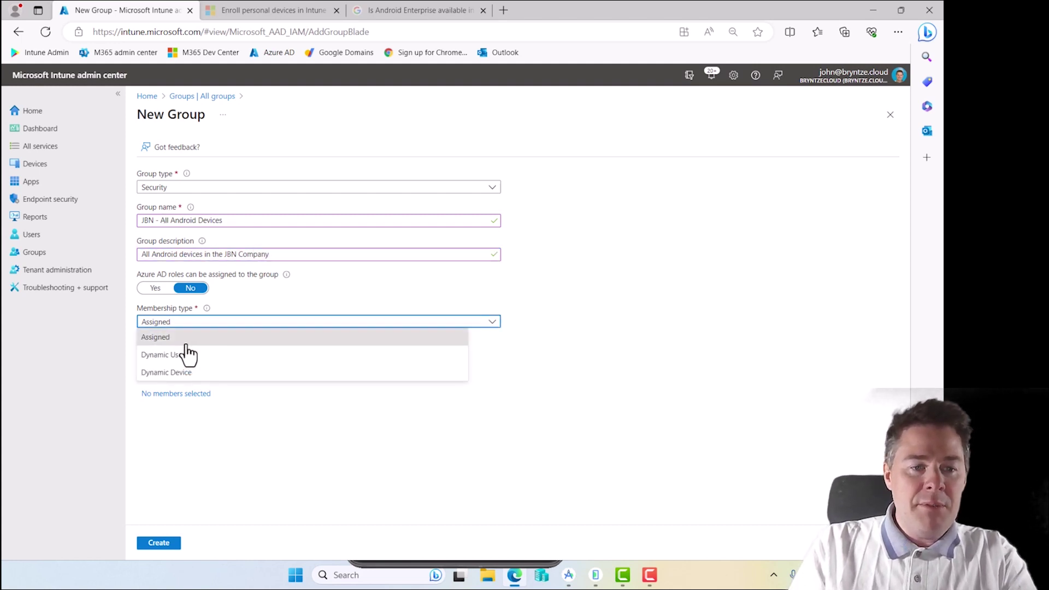
pyautogui.click(181, 374)
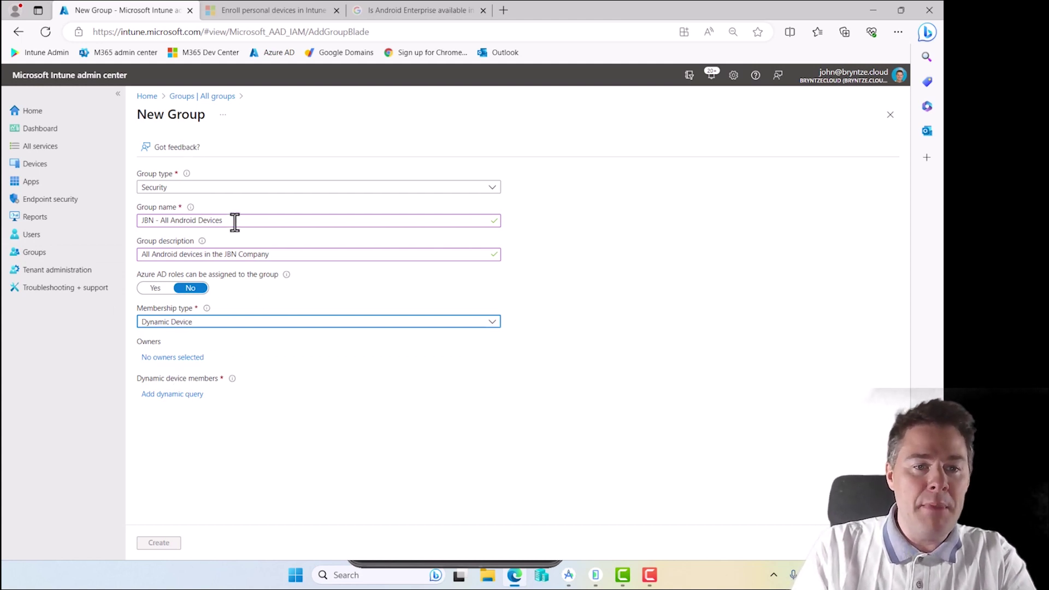
pyautogui.moveTo(235, 221); pyautogui.dragTo(149, 218)
pyautogui.click(180, 359)
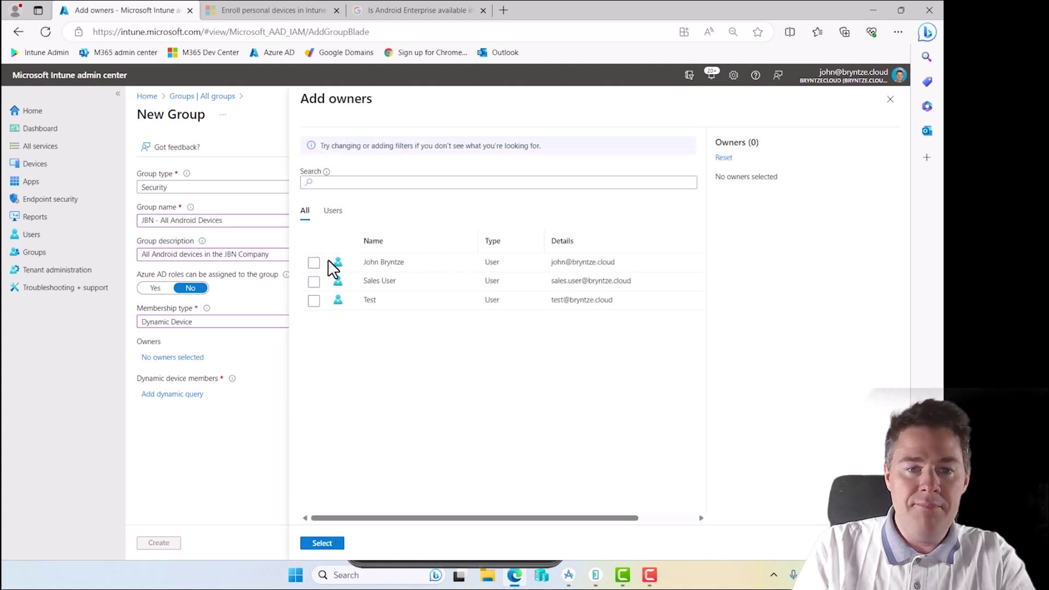
pyautogui.click(313, 263)
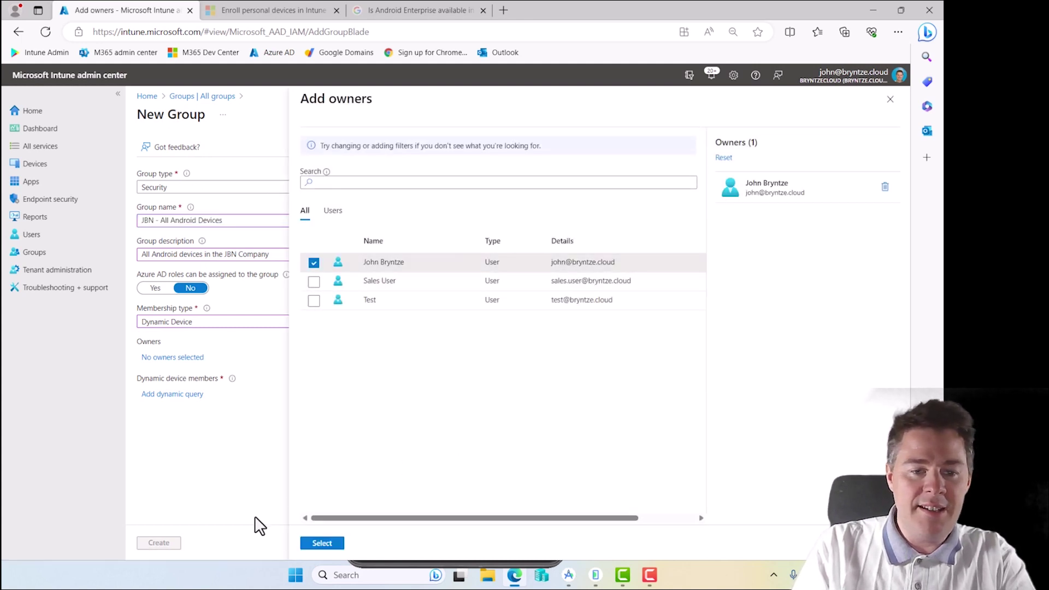
pyautogui.click(321, 544)
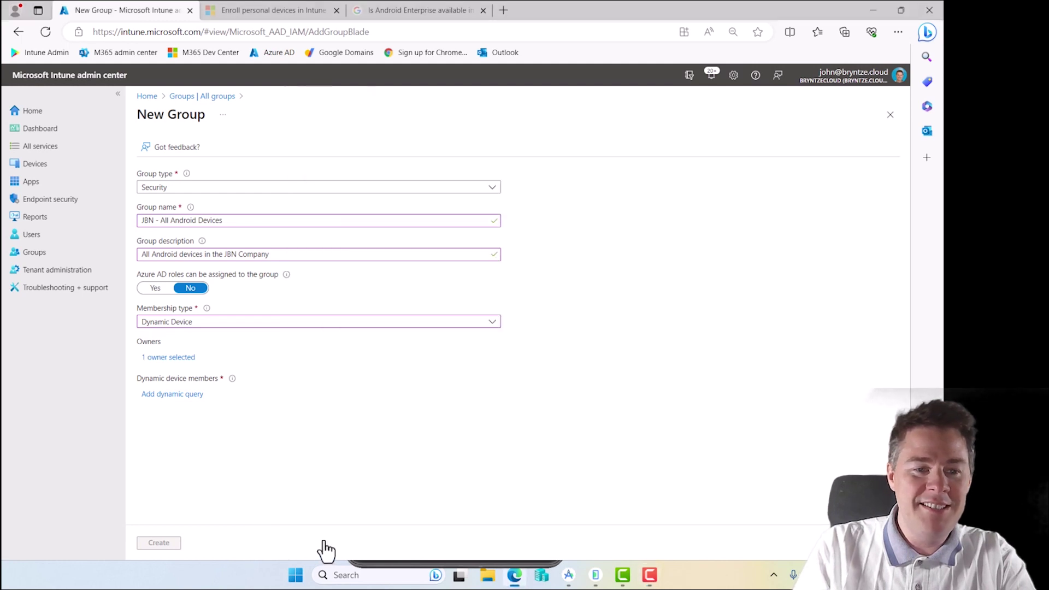
# Step: Add a dynamic query: property deviceOSType, operator Equals, value Android
pyautogui.click(166, 394)
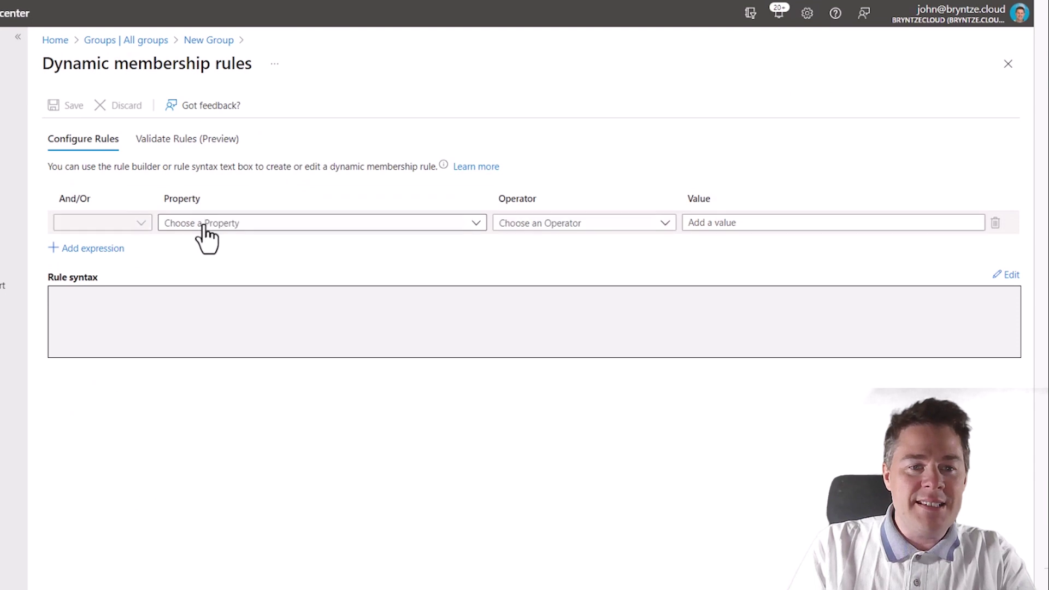
pyautogui.click(203, 224)
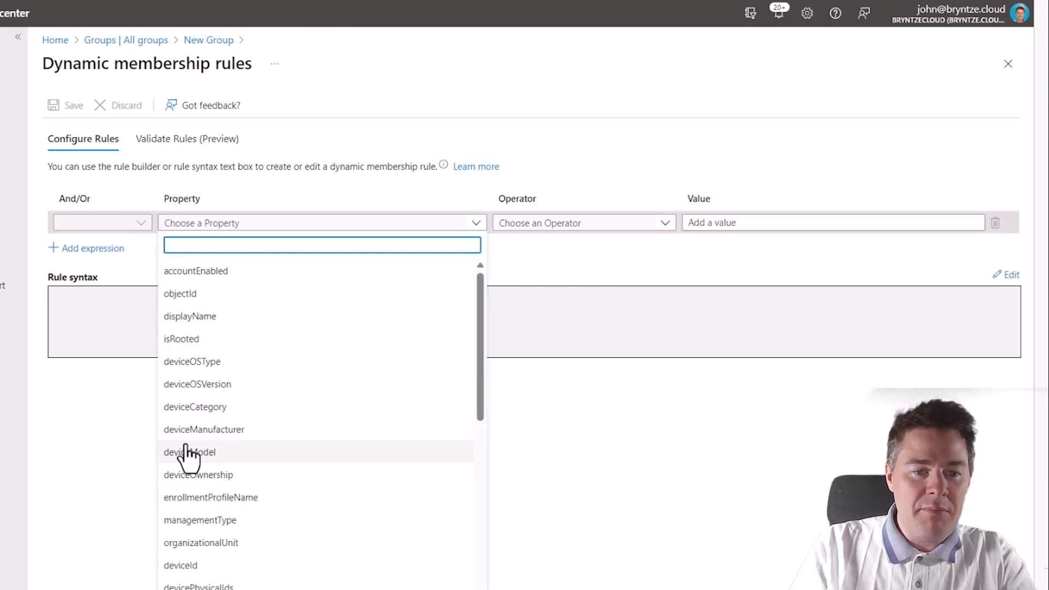
pyautogui.click(198, 365)
pyautogui.click(581, 232)
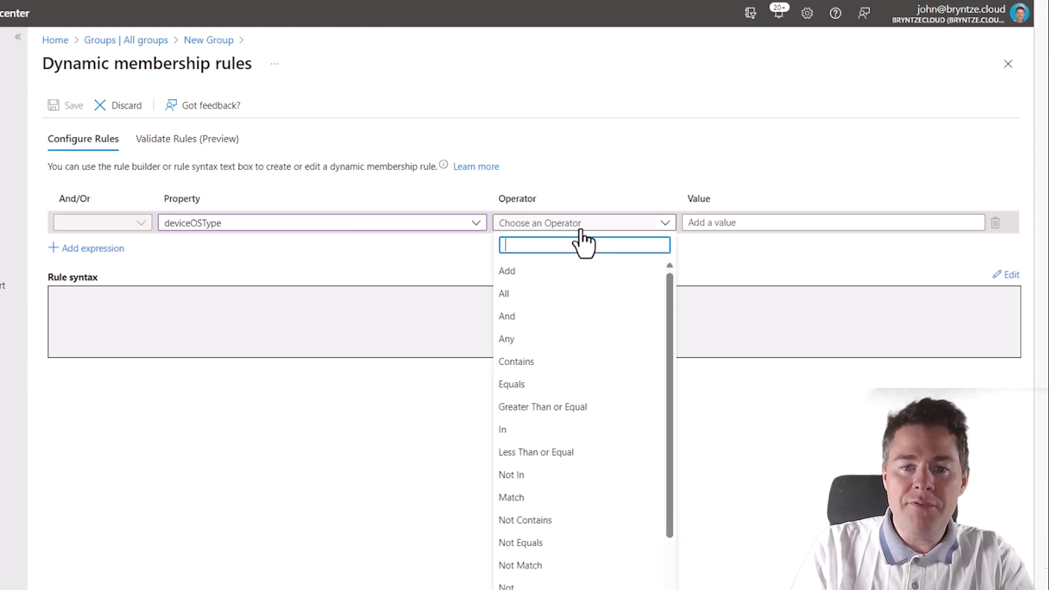
pyautogui.click(521, 386)
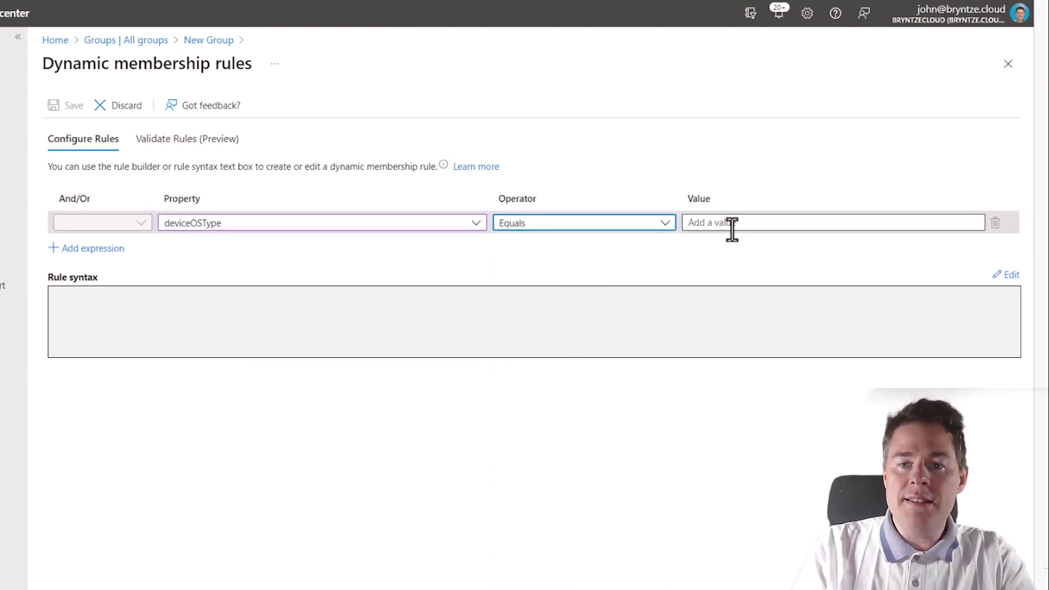
pyautogui.click(712, 228)
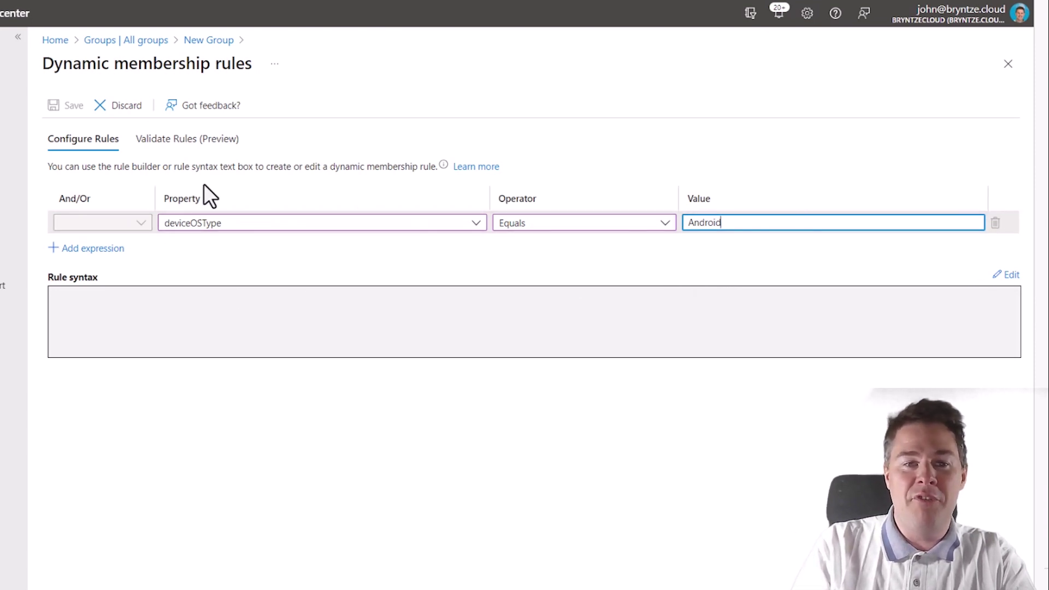
pyautogui.click(184, 141)
pyautogui.click(81, 305)
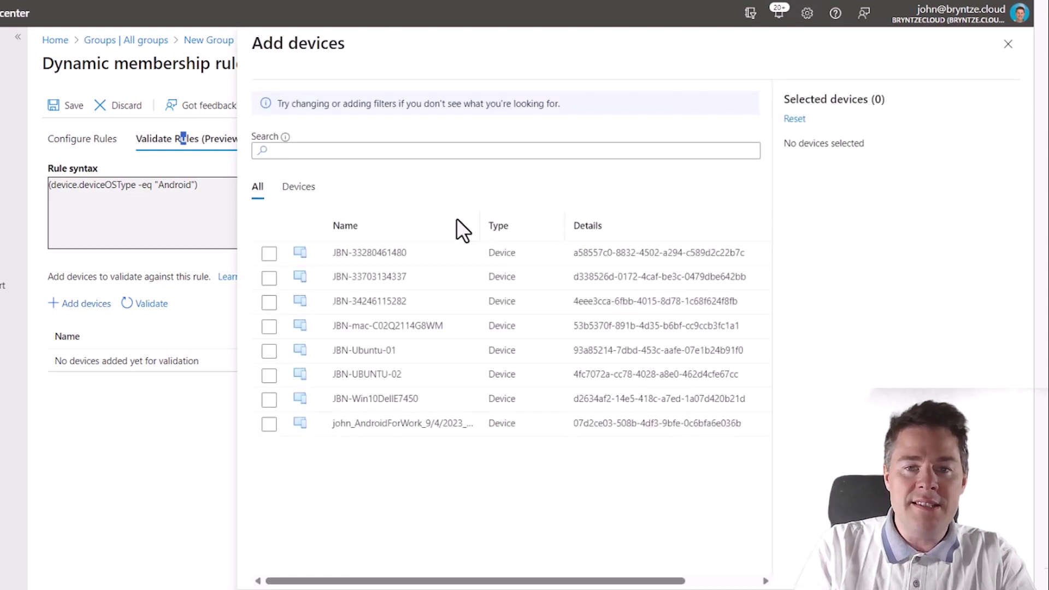
pyautogui.click(269, 424)
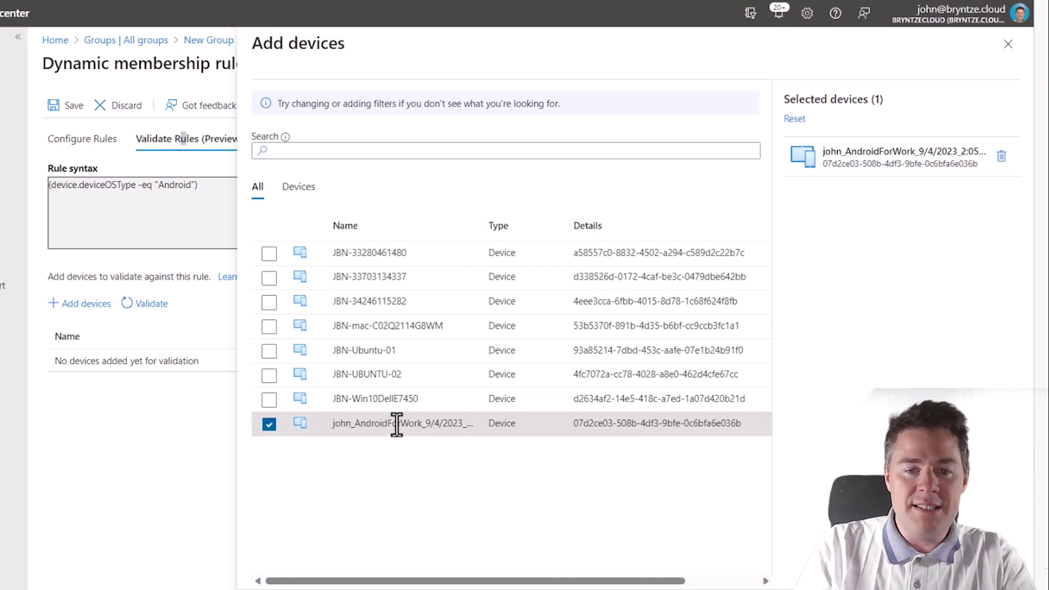
pyautogui.click(268, 352)
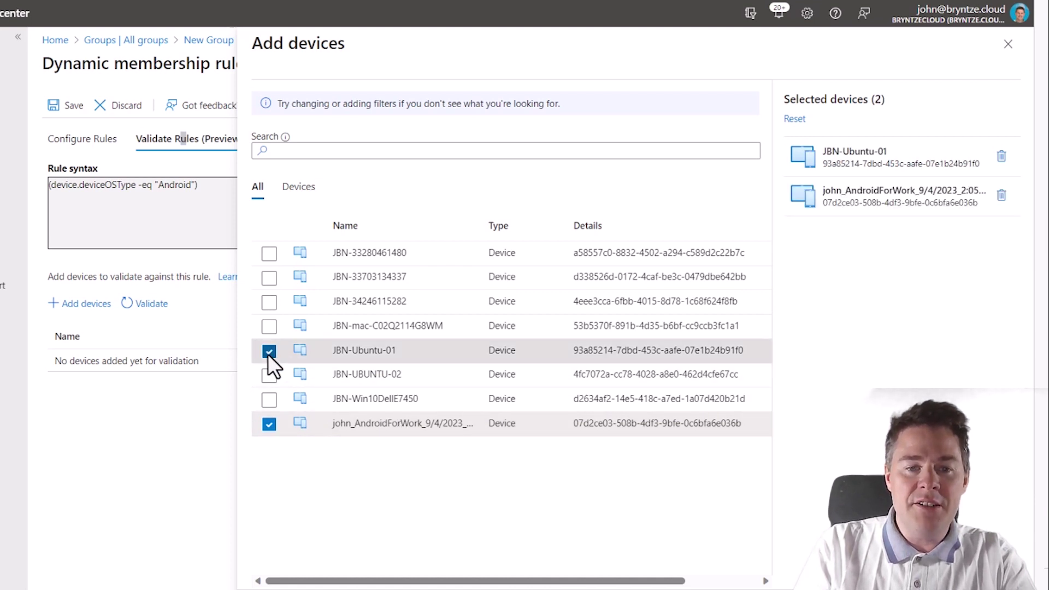
pyautogui.click(269, 327)
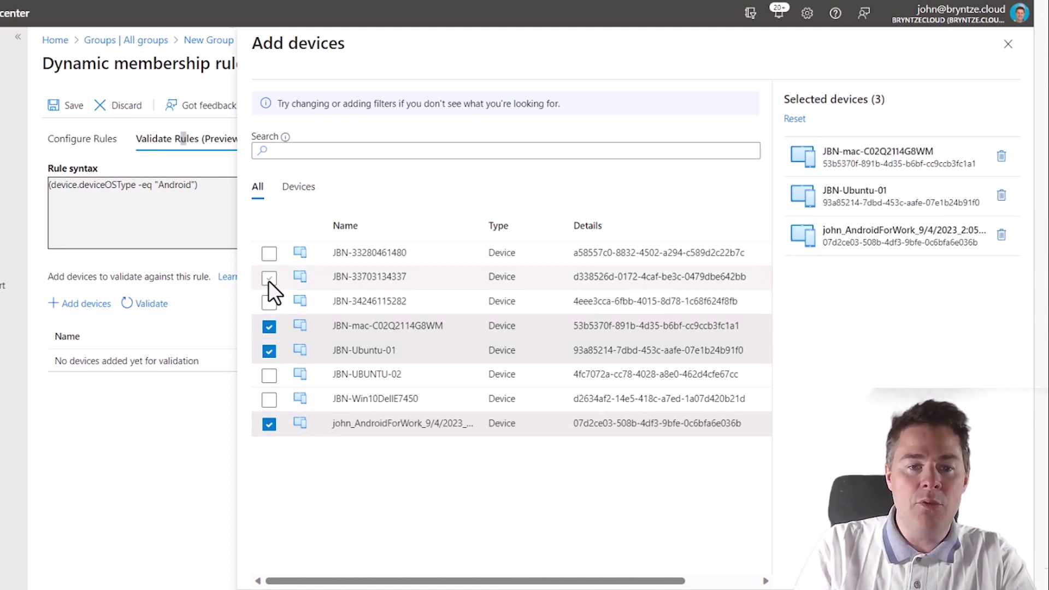
pyautogui.click(268, 278)
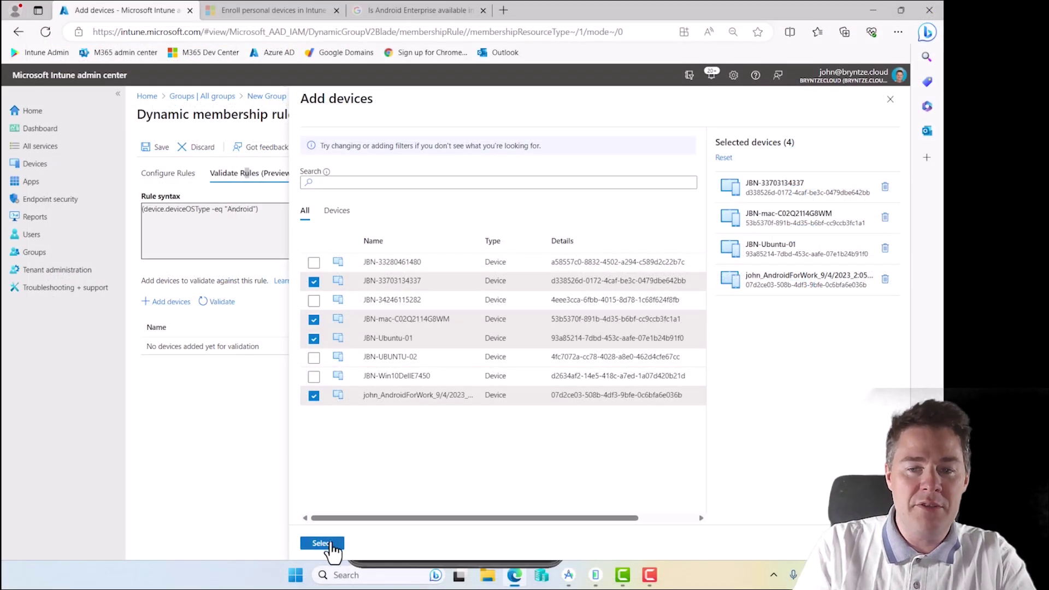
pyautogui.click(326, 545)
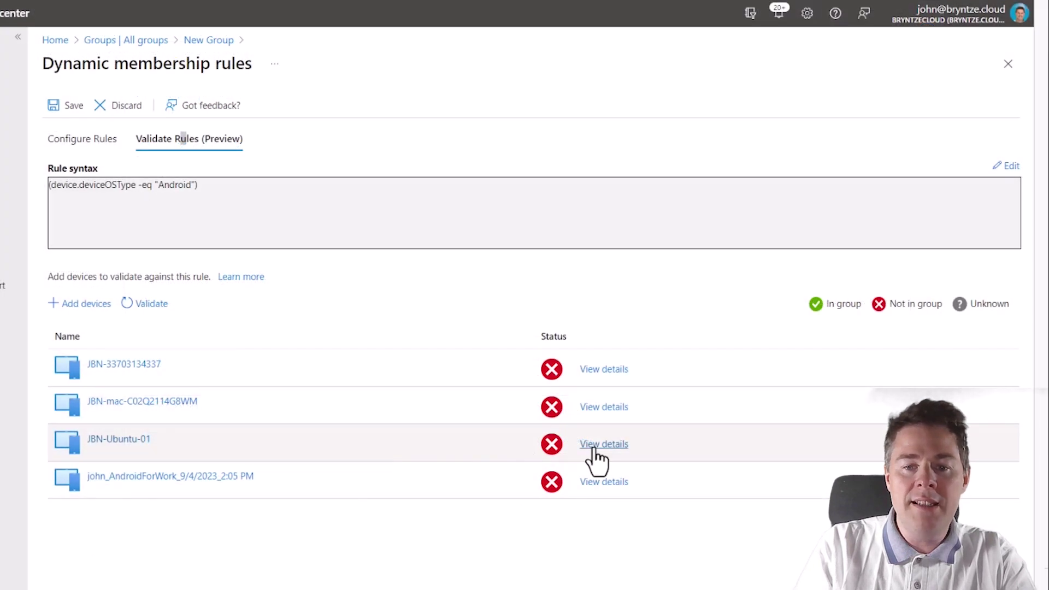
# Step: Check the rule details for JBN-Ubuntu-01 and the Android device, which reports AndroidForWork
pyautogui.click(596, 460)
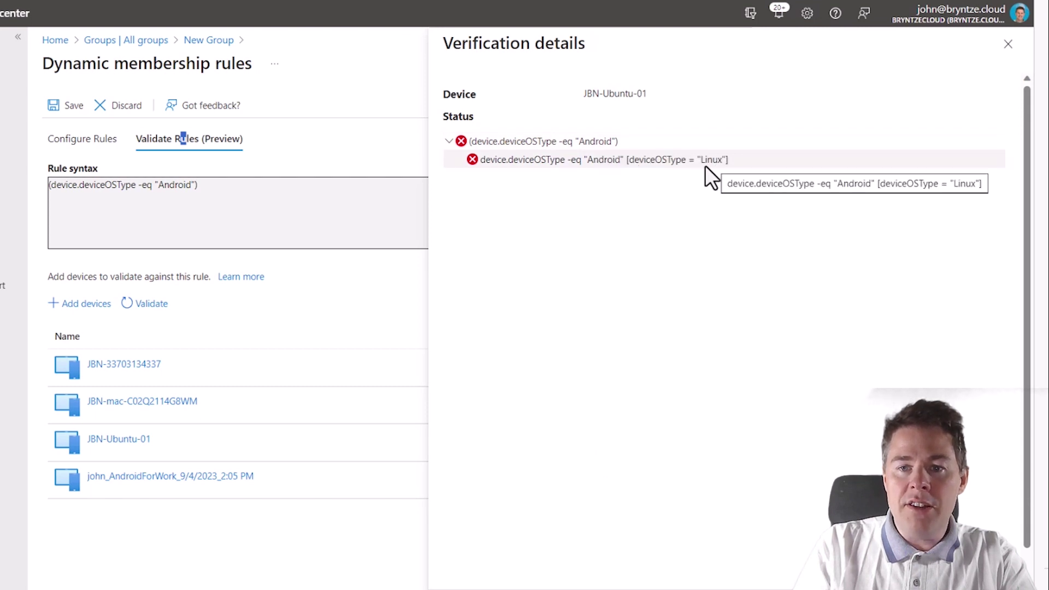
pyautogui.click(1008, 44)
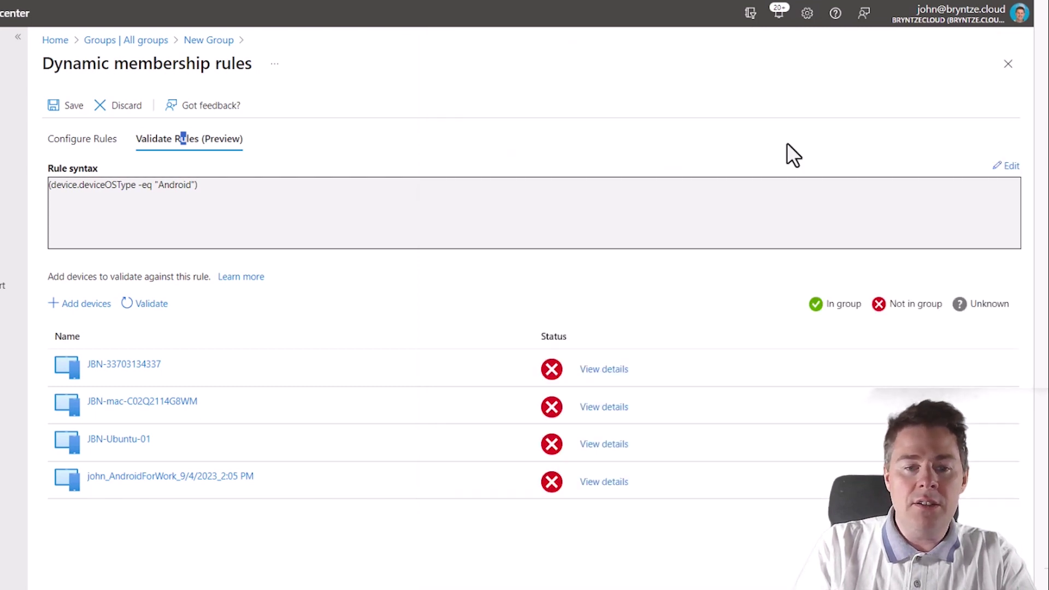
pyautogui.click(612, 483)
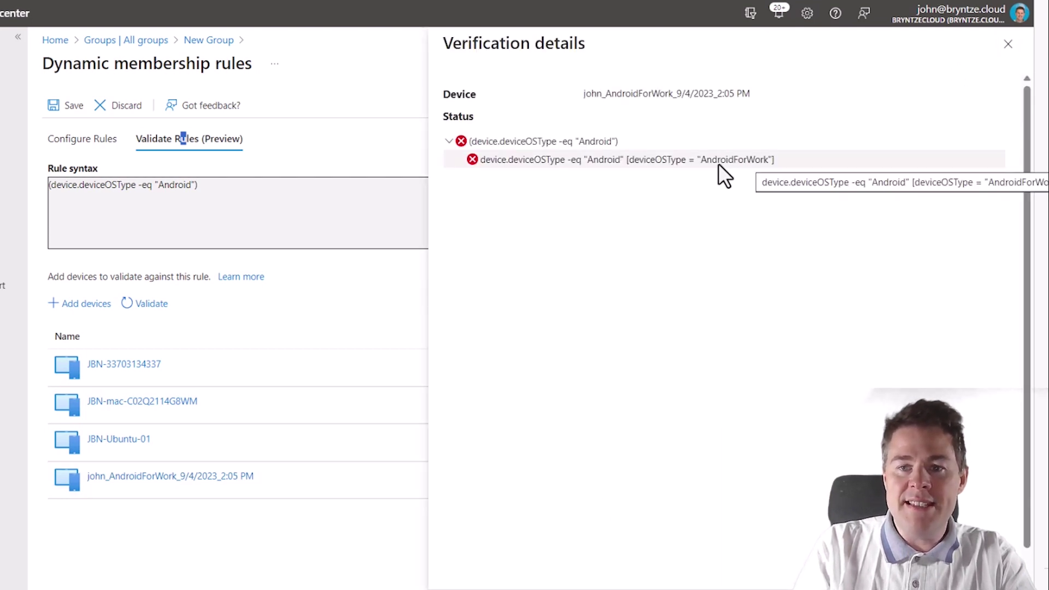
pyautogui.click(1008, 45)
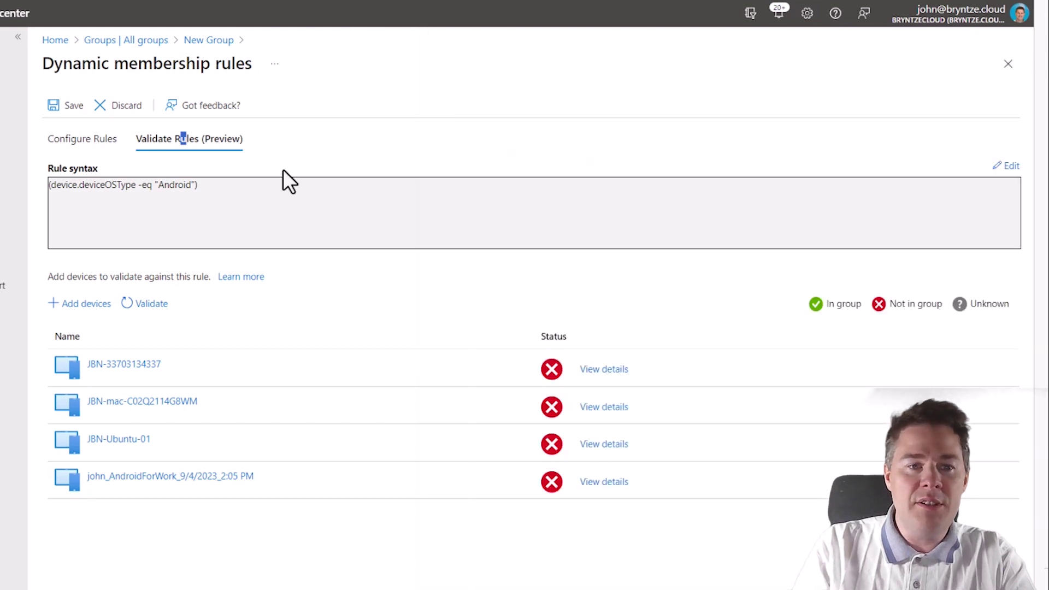
# Step: Change the rule value to AndroidForWork, confirm the work device is In group, and save
pyautogui.click(86, 146)
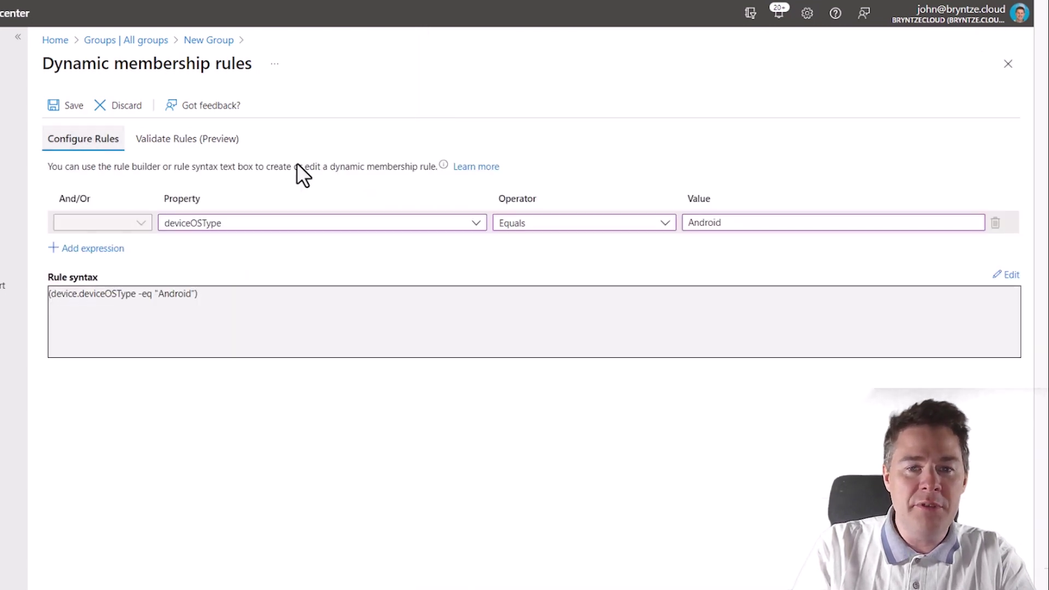
pyautogui.click(749, 224)
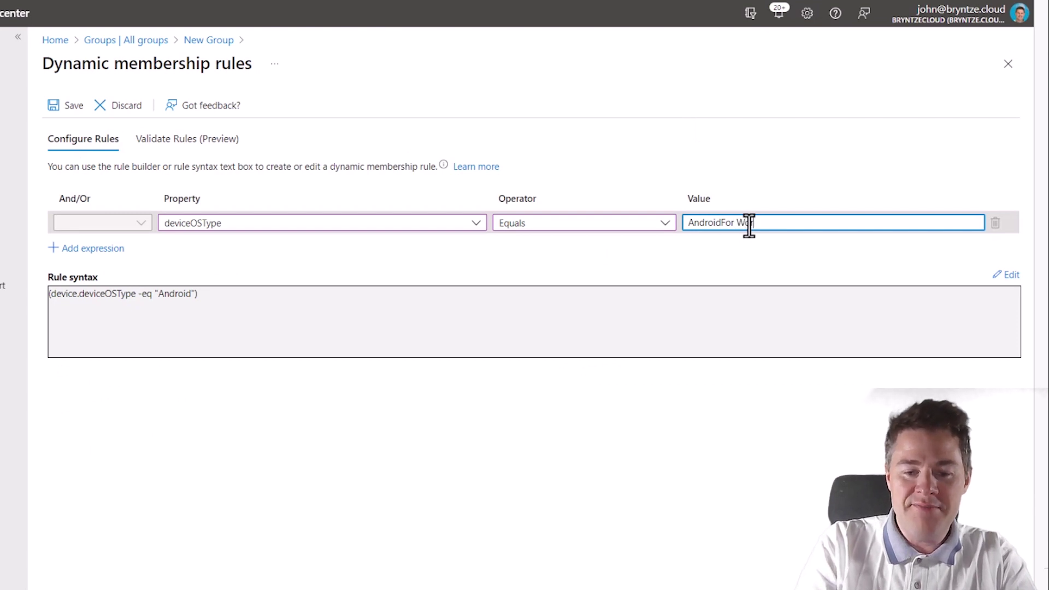
pyautogui.write('For Work')
pyautogui.press('Left')
pyautogui.press('Left')
pyautogui.press('Left')
pyautogui.press('Left')
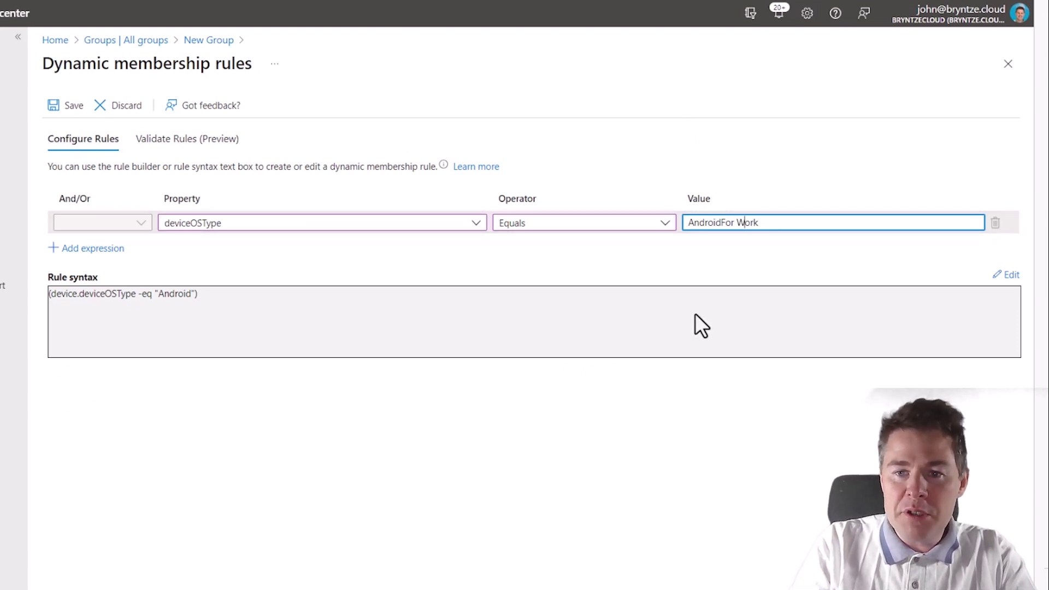
pyautogui.press('BackSpace')
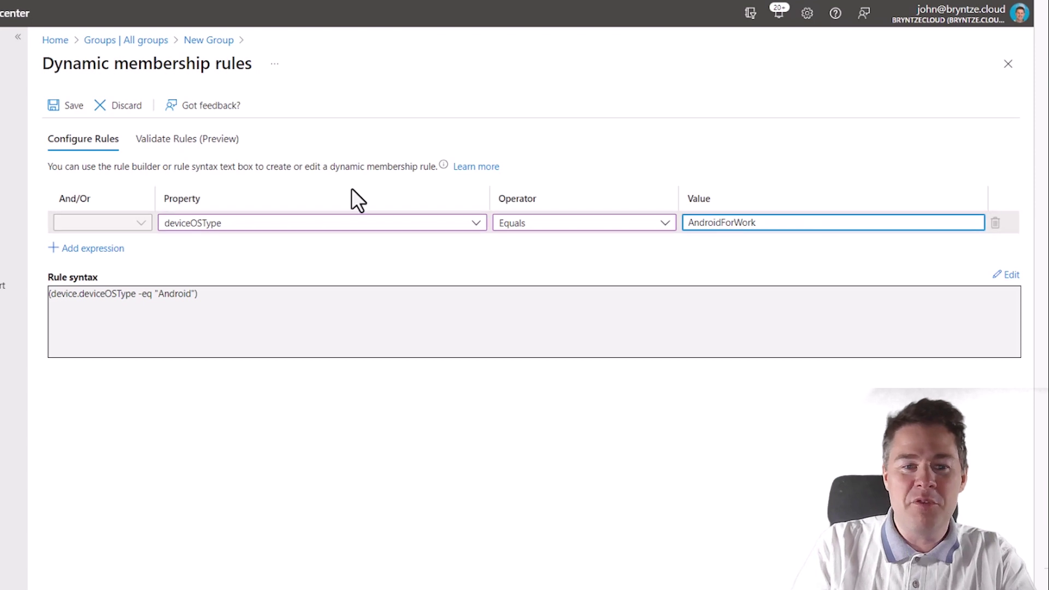
pyautogui.click(198, 141)
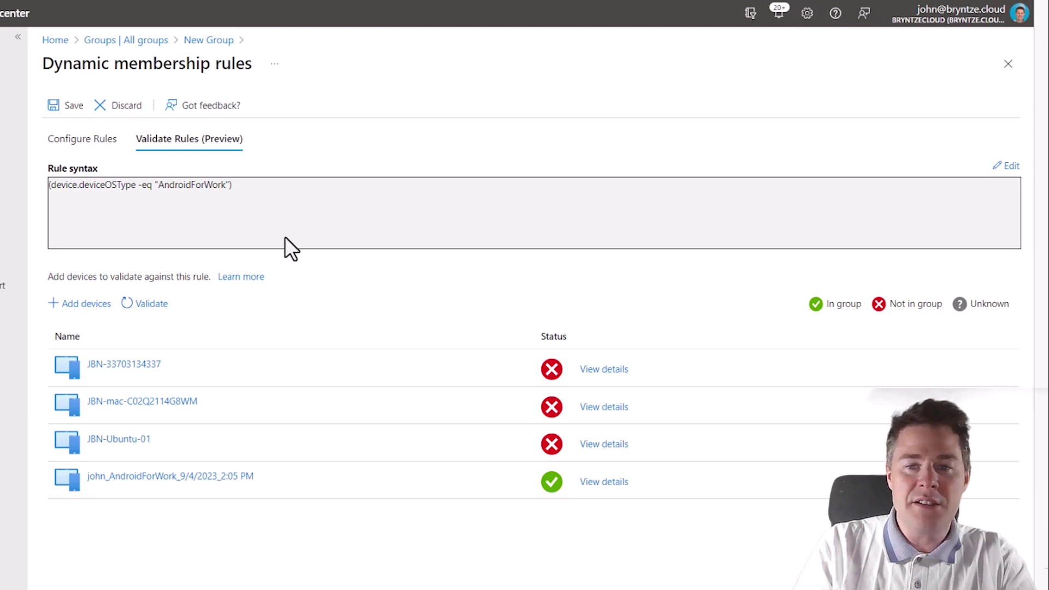
pyautogui.click(70, 113)
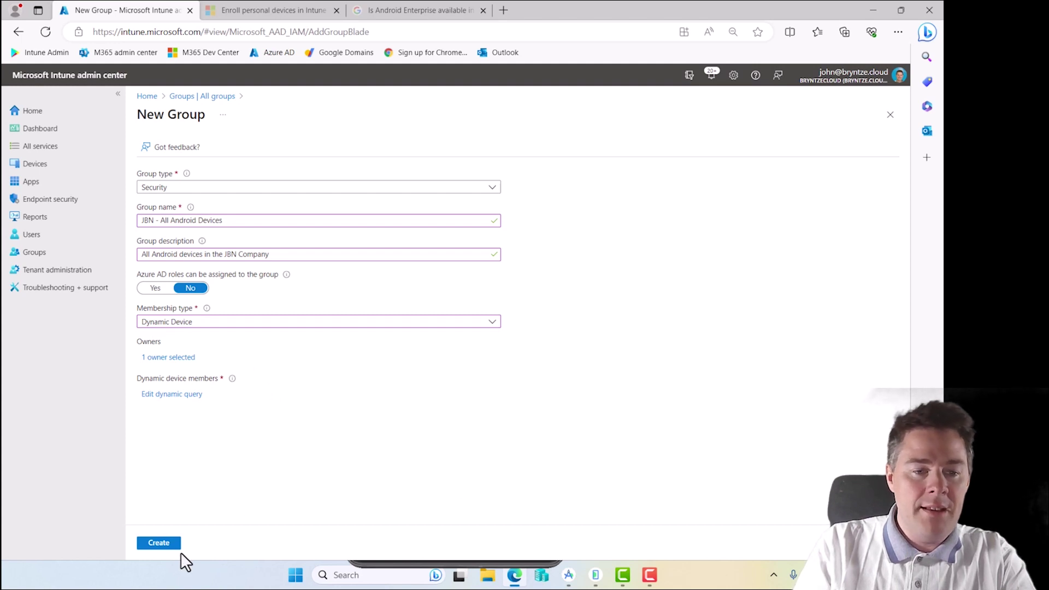
# Step: Create the 'JBN - All Android Devices' group and refresh the groups list to show it
pyautogui.click(160, 543)
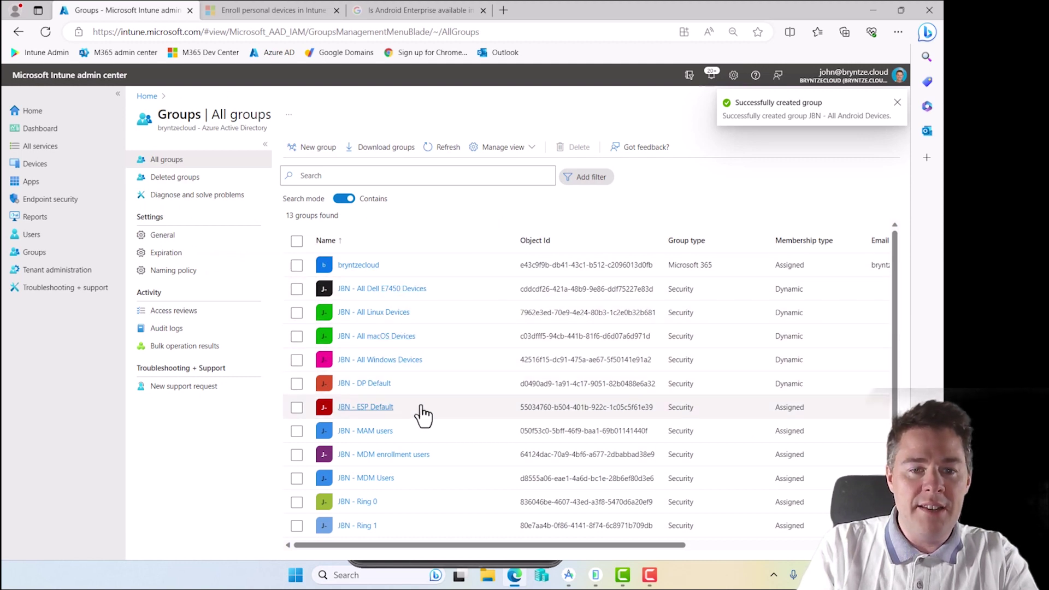
pyautogui.click(447, 153)
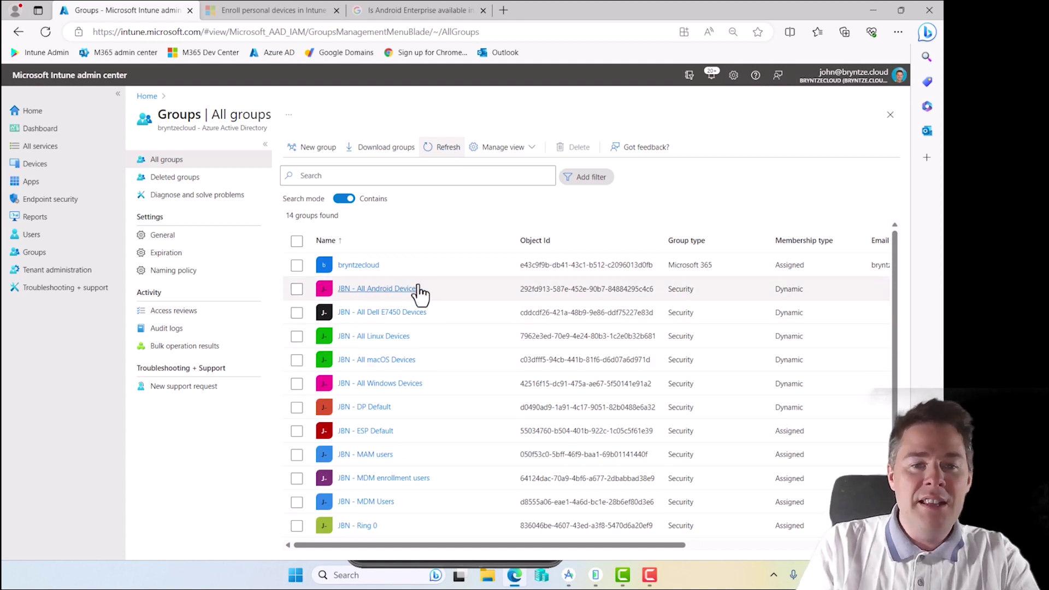
# Step: In the emulator, launch Authenticator, return home, and view the app drawer's Work tab
pyautogui.click(595, 575)
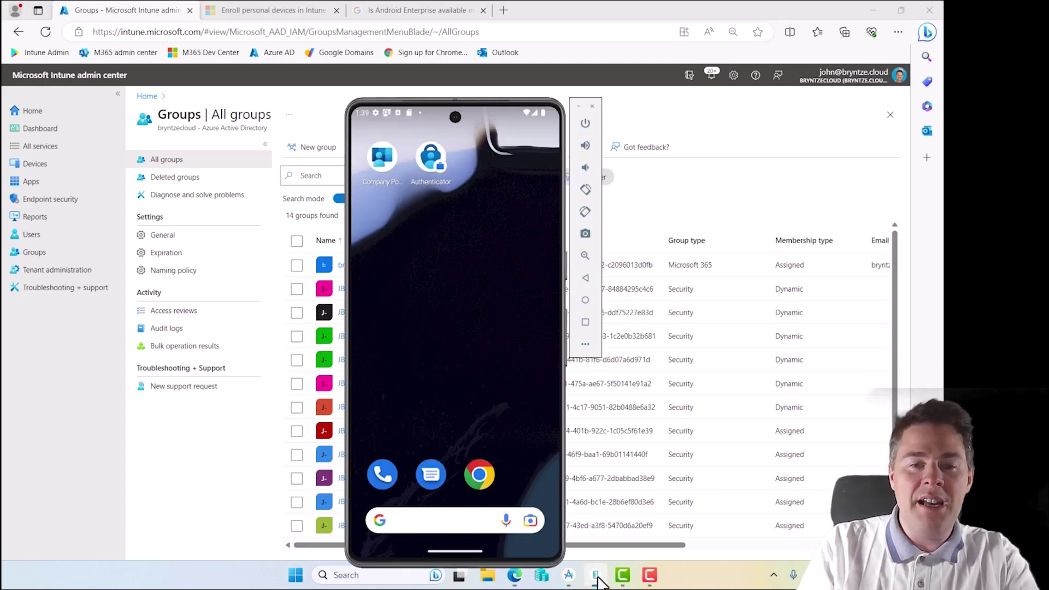
pyautogui.click(428, 164)
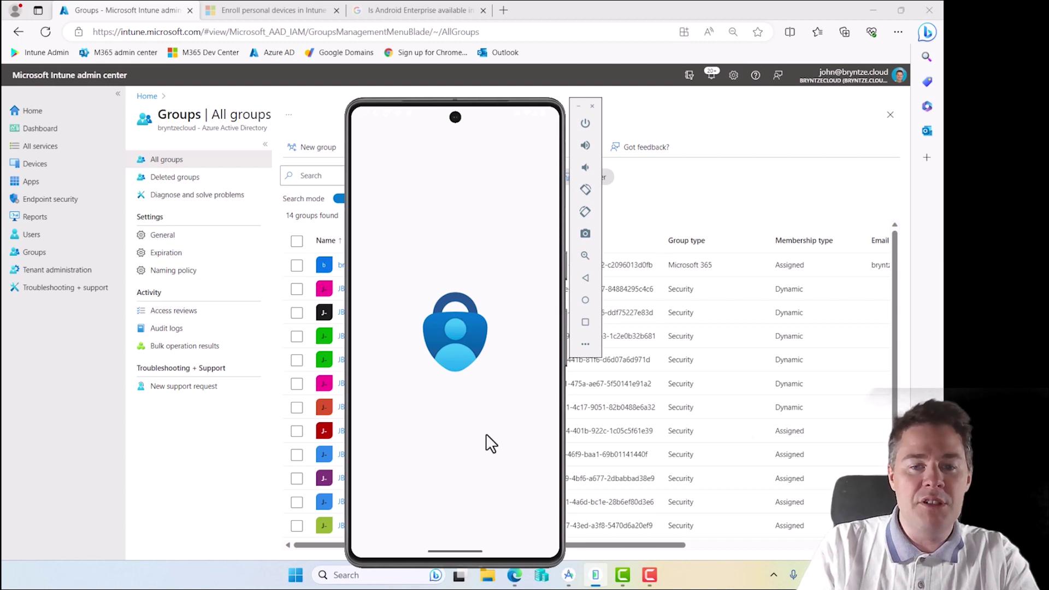
pyautogui.moveTo(446, 549); pyautogui.dragTo(450, 280)
pyautogui.click(365, 321)
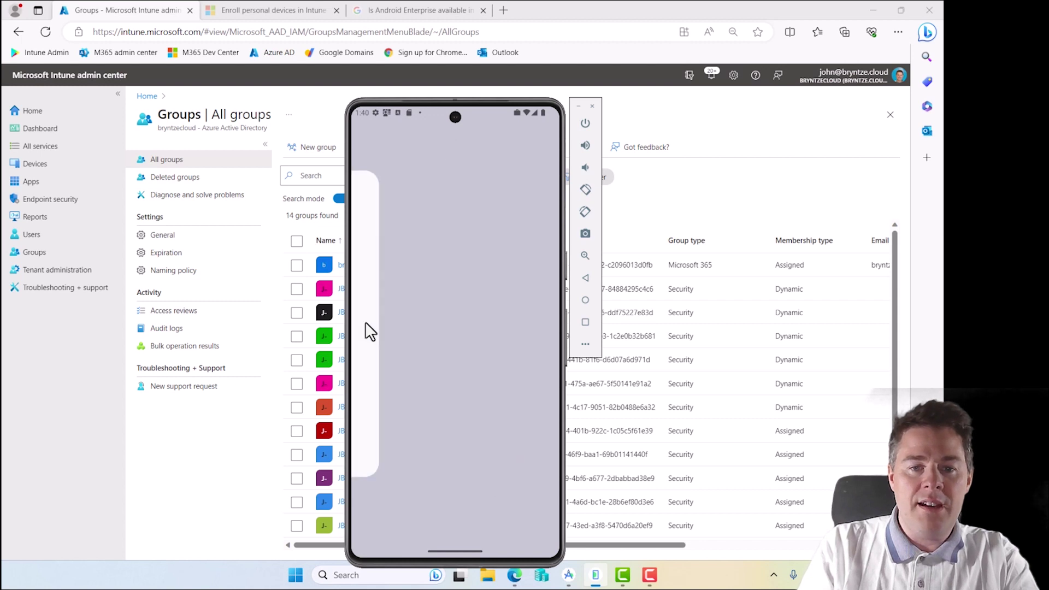
pyautogui.moveTo(435, 423); pyautogui.dragTo(436, 234)
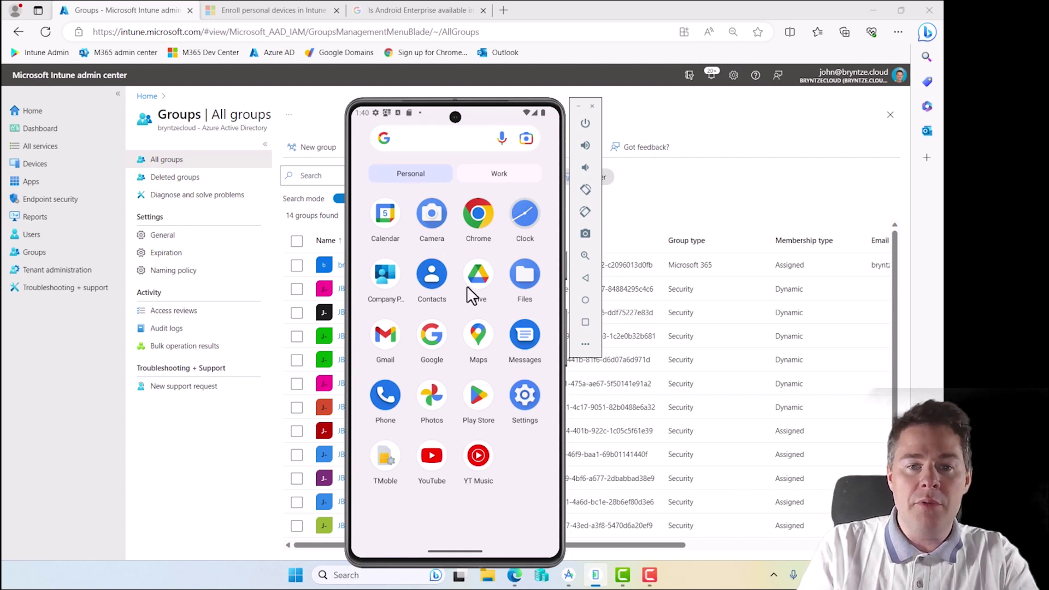
pyautogui.click(490, 178)
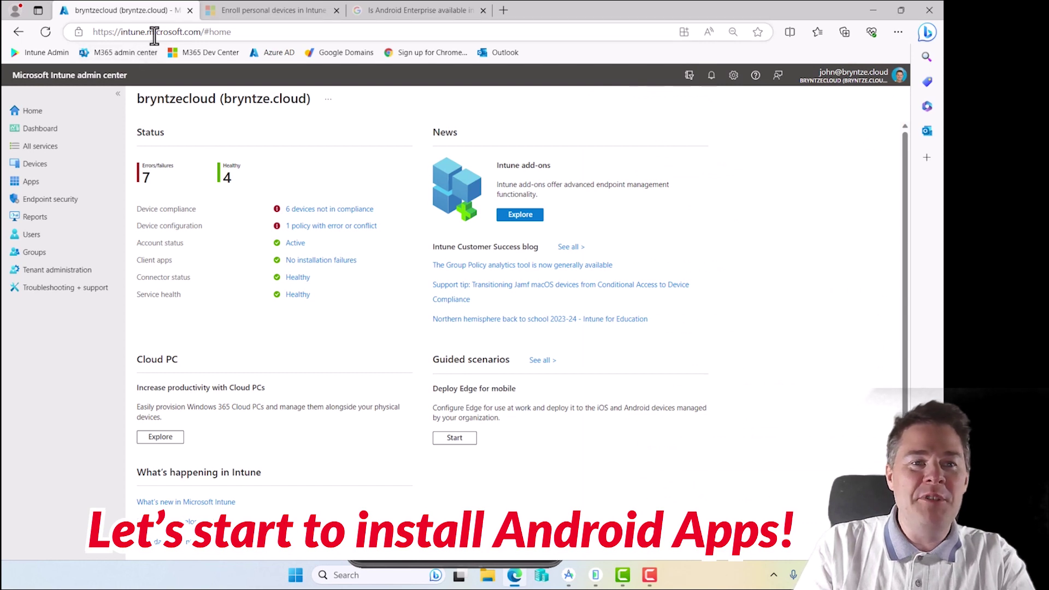
# Step: List the Android apps, showing four unassigned Managed Google Play store apps
pyautogui.click(41, 182)
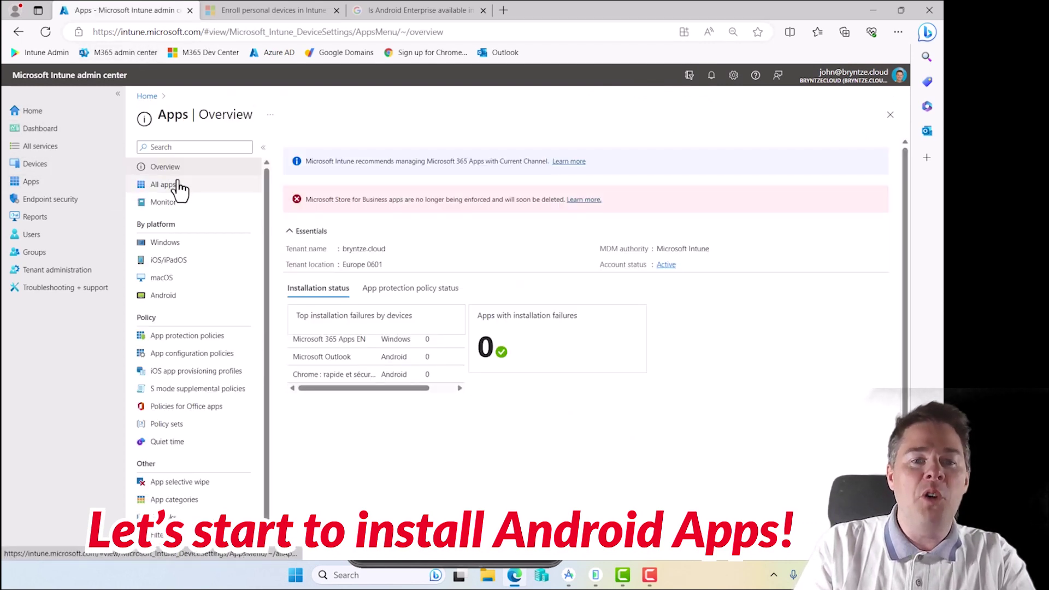
pyautogui.click(167, 297)
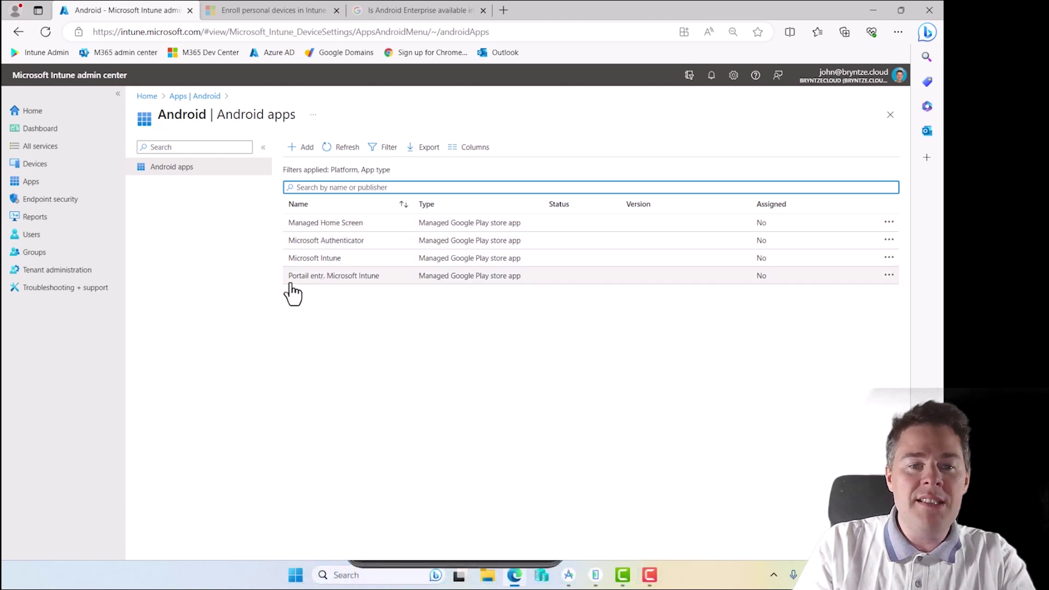
pyautogui.click(323, 279)
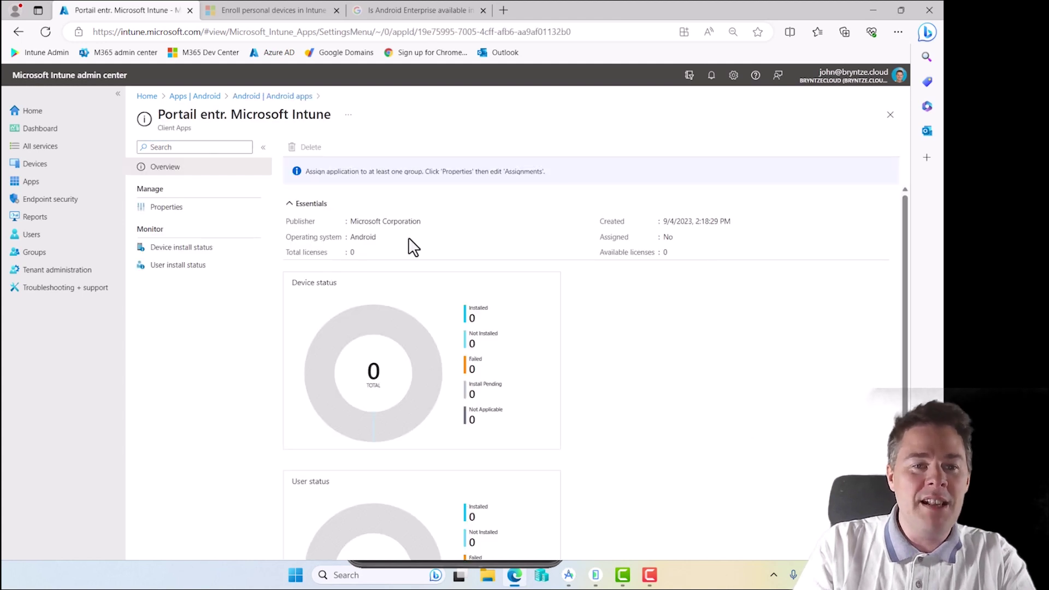
pyautogui.click(164, 211)
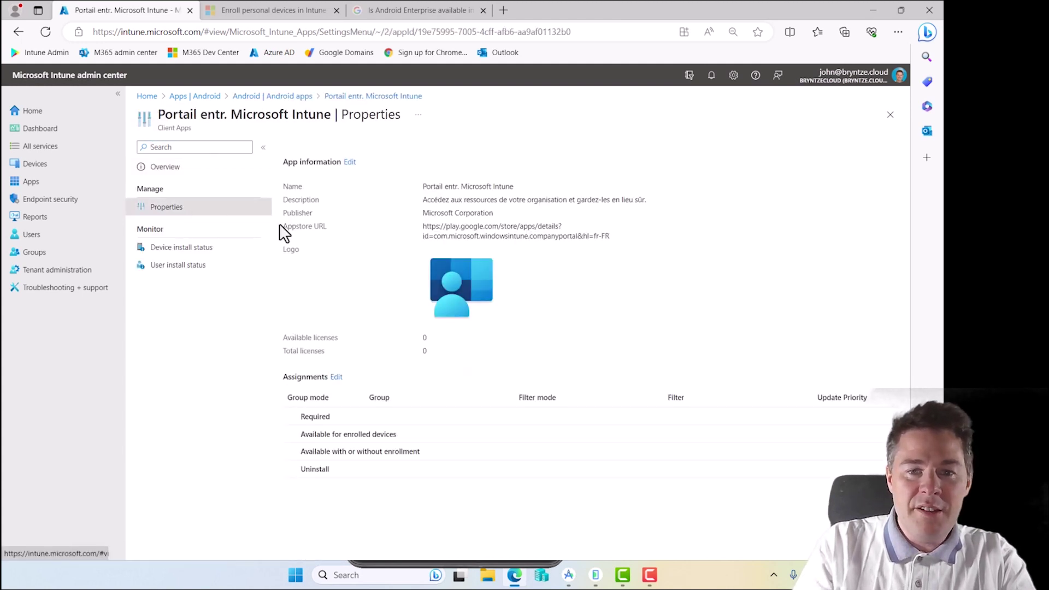
pyautogui.moveTo(418, 225); pyautogui.dragTo(612, 240)
pyautogui.click(596, 237)
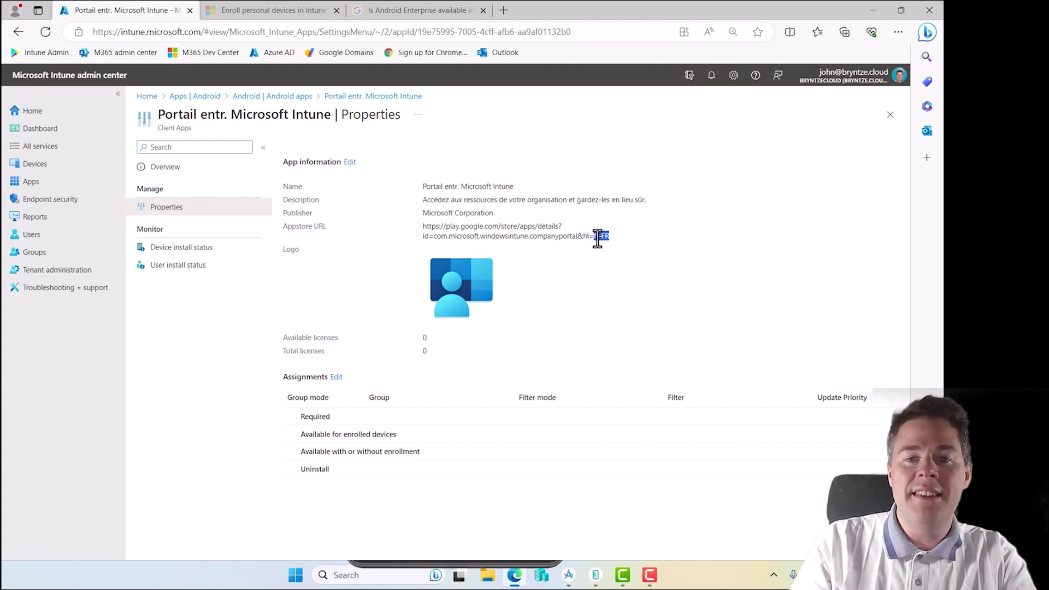
pyautogui.moveTo(608, 230); pyautogui.dragTo(481, 243)
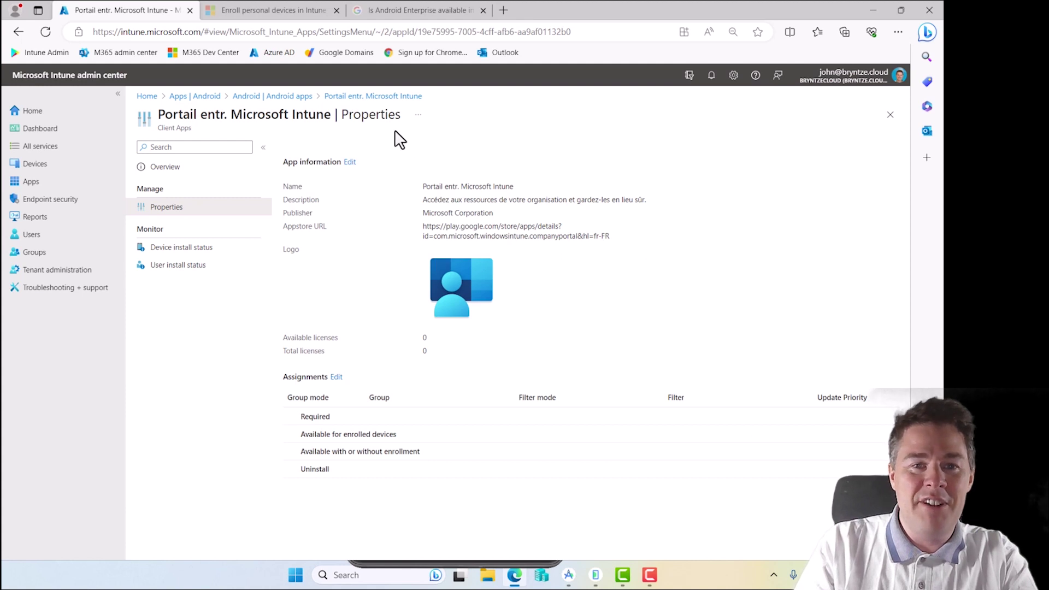
pyautogui.click(304, 97)
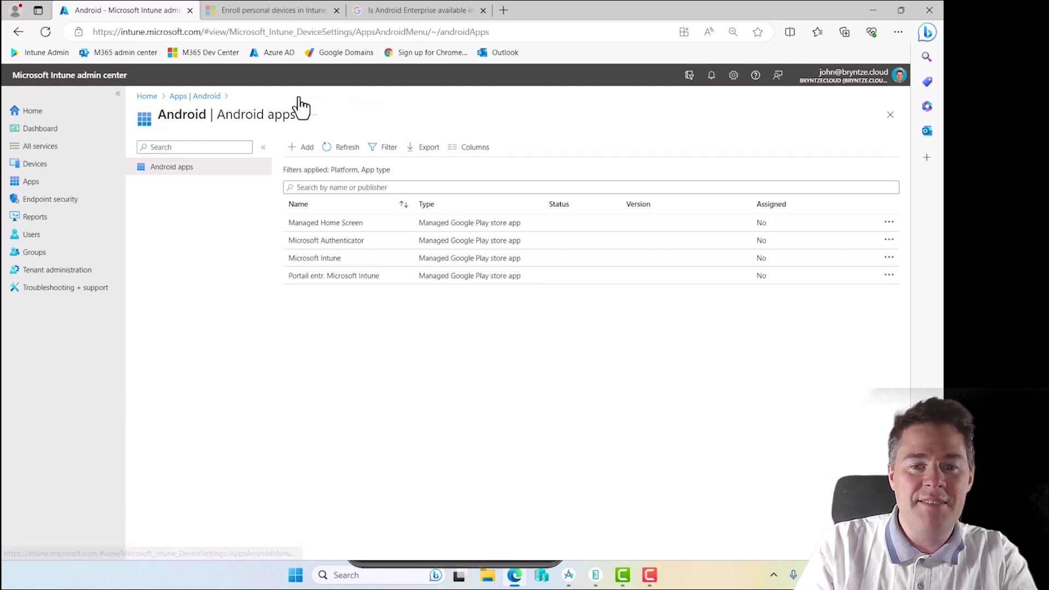
pyautogui.click(328, 246)
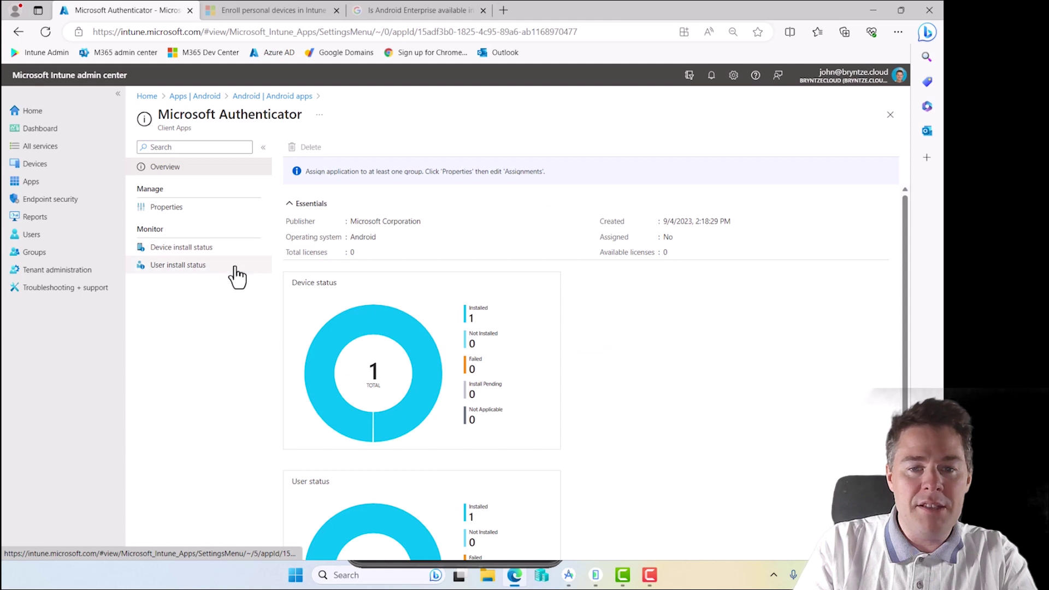
# Step: Open Microsoft Authenticator's Properties, edit Assignments, and add a group under Required
pyautogui.click(178, 247)
pyautogui.click(163, 208)
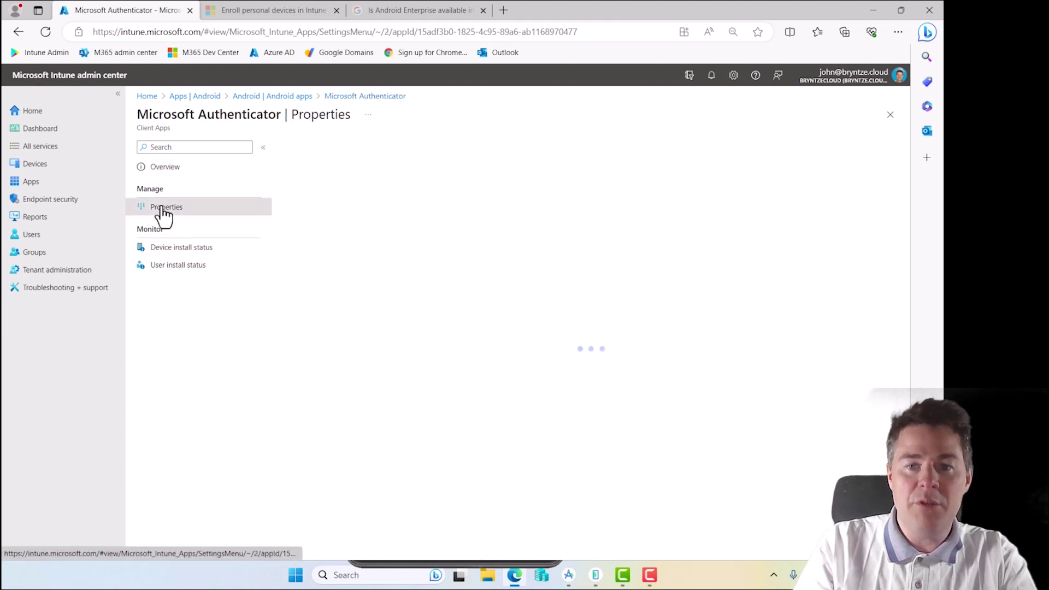
pyautogui.click(339, 382)
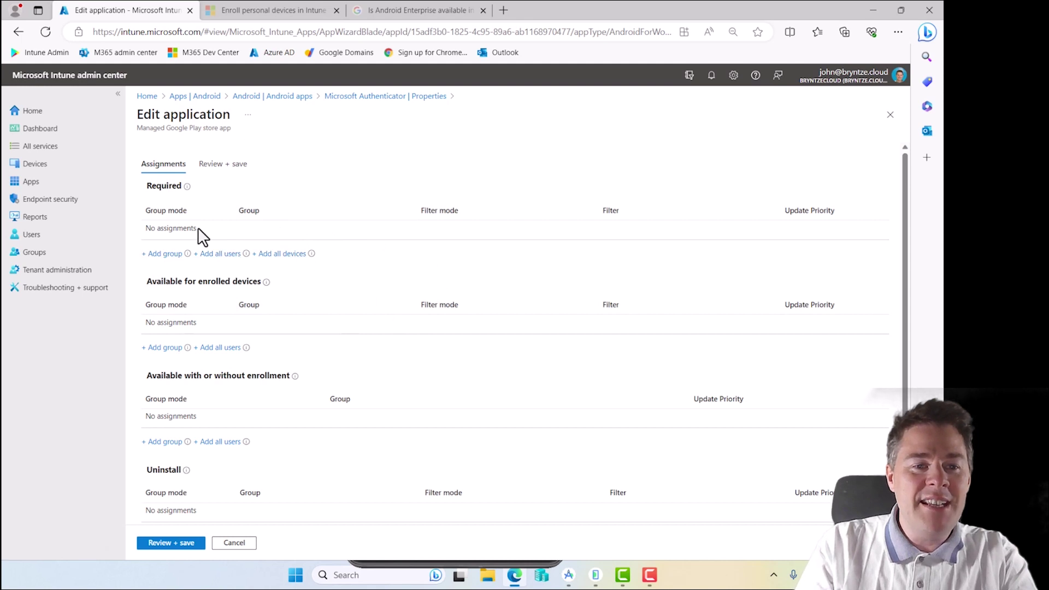
pyautogui.click(163, 255)
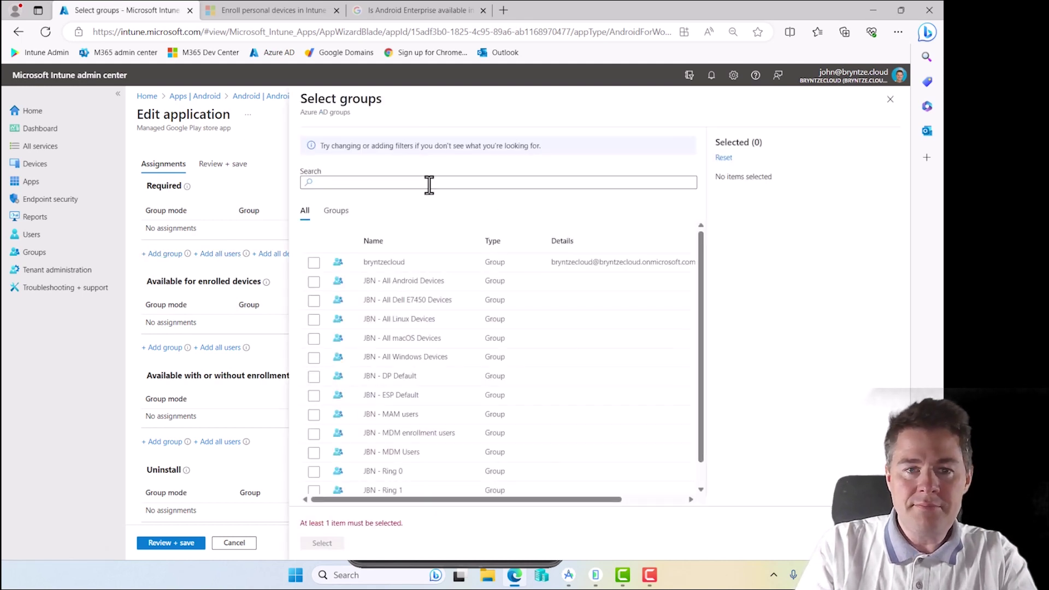
# Step: Choose JBN - All Android Devices as Authenticator's Required group
pyautogui.click(314, 282)
pyautogui.click(331, 544)
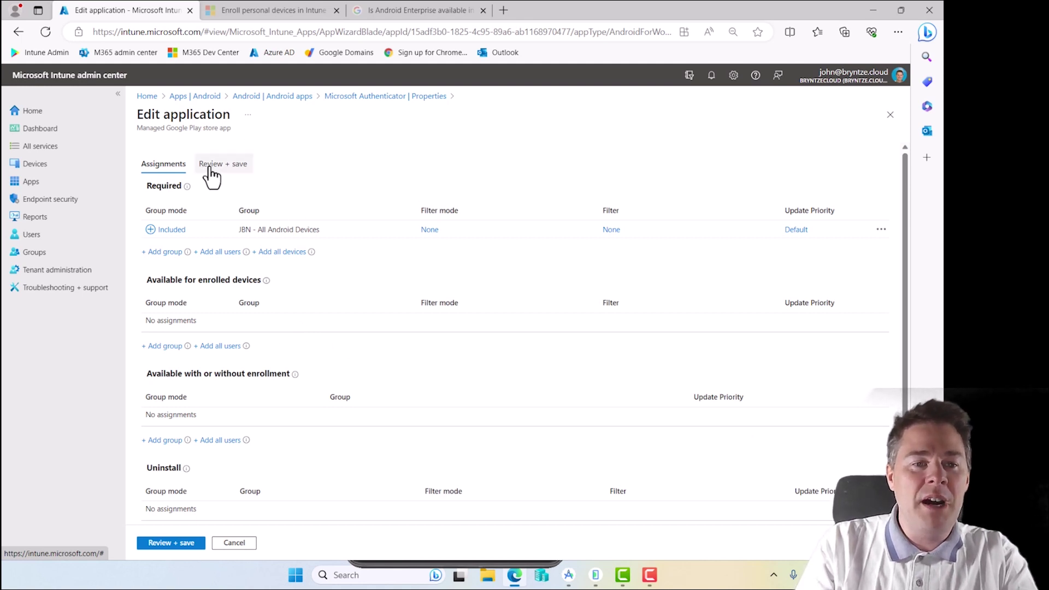
pyautogui.moveTo(326, 235); pyautogui.dragTo(243, 237)
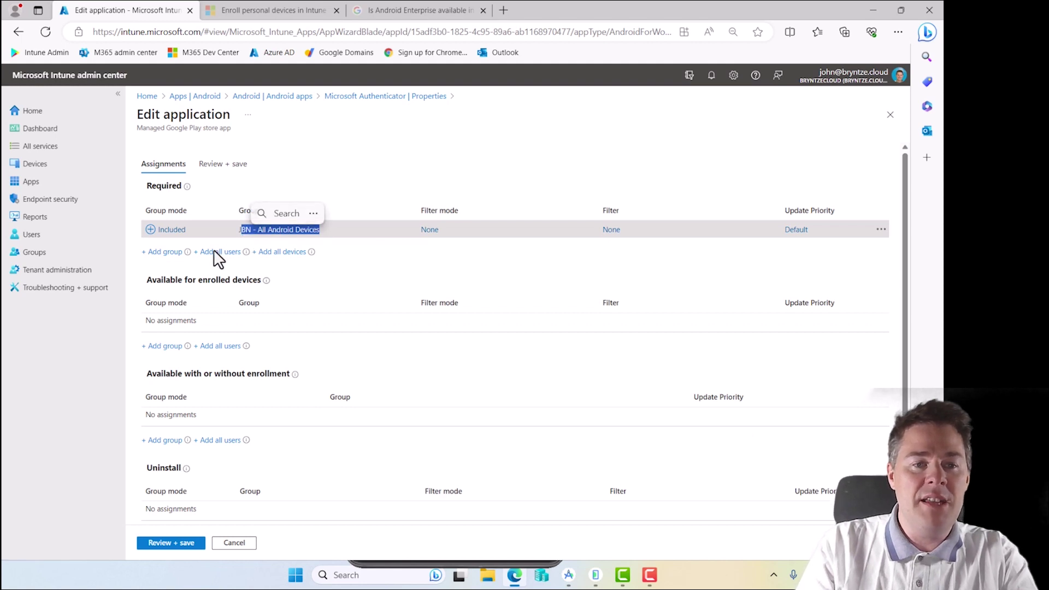
pyautogui.click(389, 190)
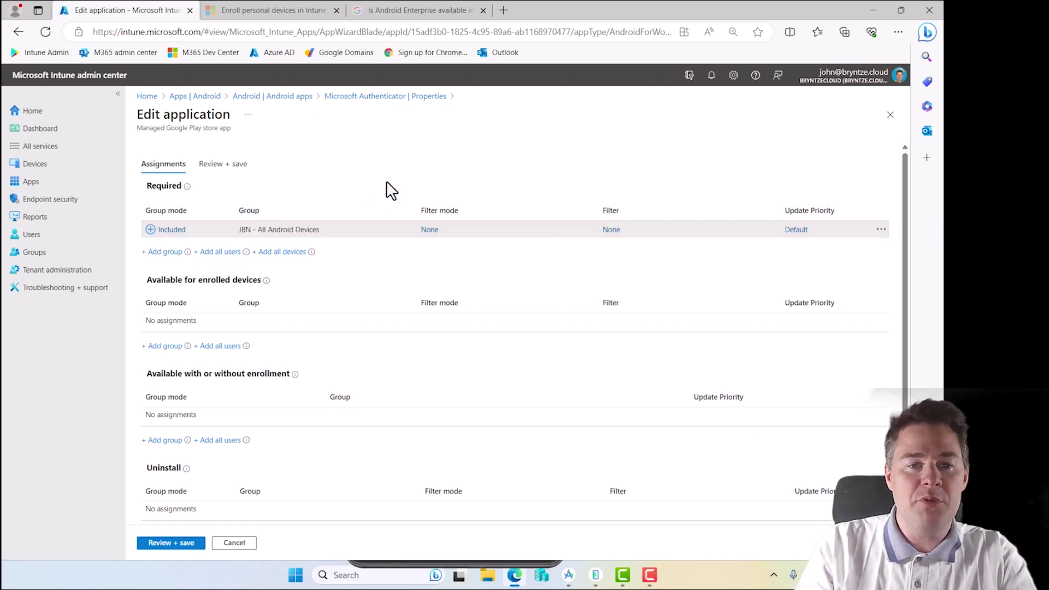
pyautogui.scroll(-1, 403, 339)
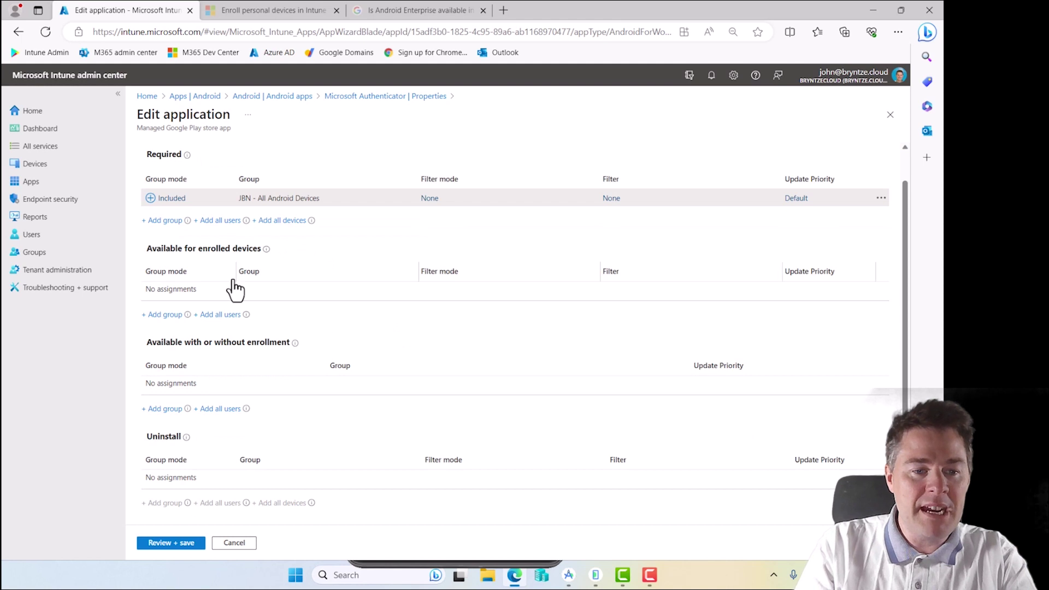
# Step: Review and save the Required assignment, then return to the Android apps list
pyautogui.moveTo(247, 315)
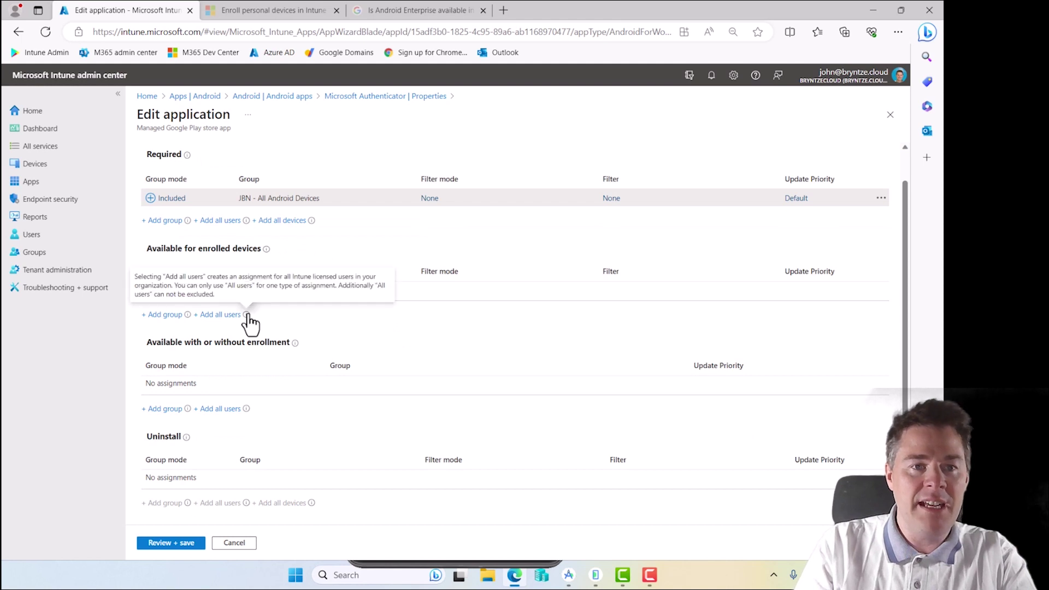
pyautogui.click(163, 541)
pyautogui.click(164, 542)
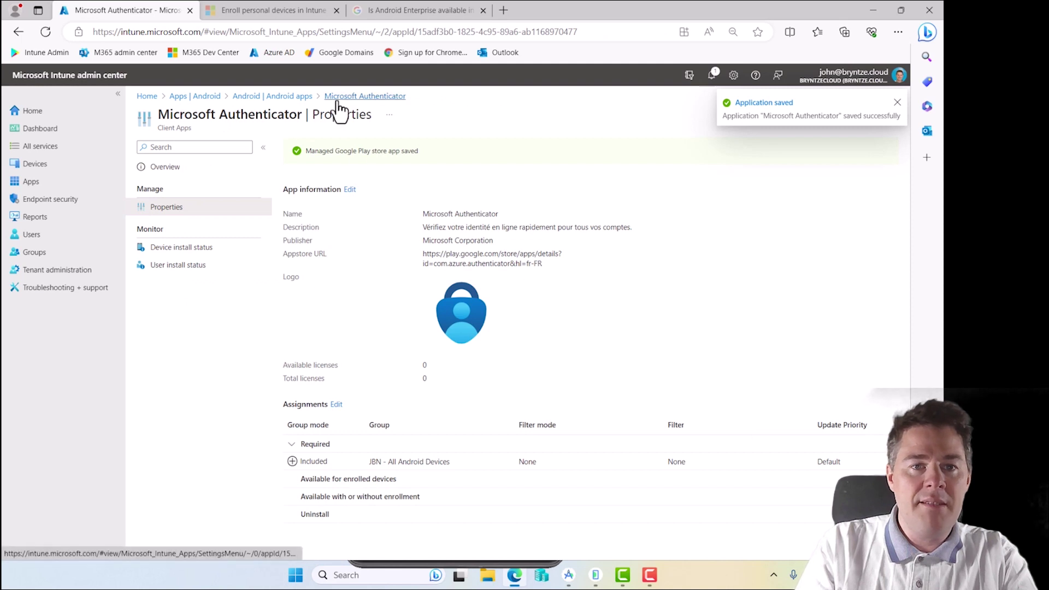
pyautogui.click(298, 99)
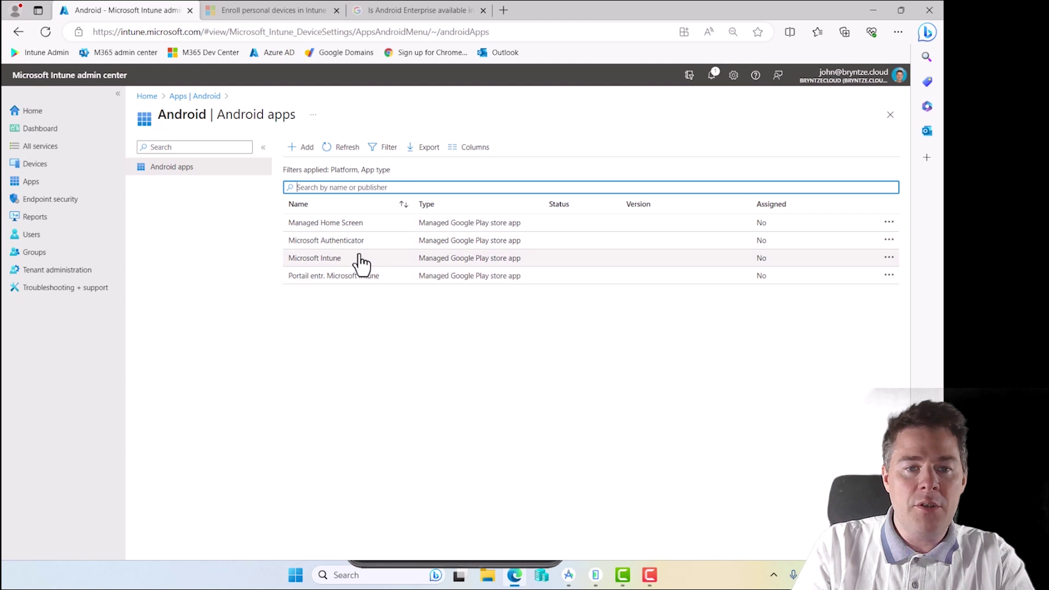
# Step: Refresh the Android apps list and start a new Android store app
pyautogui.click(346, 148)
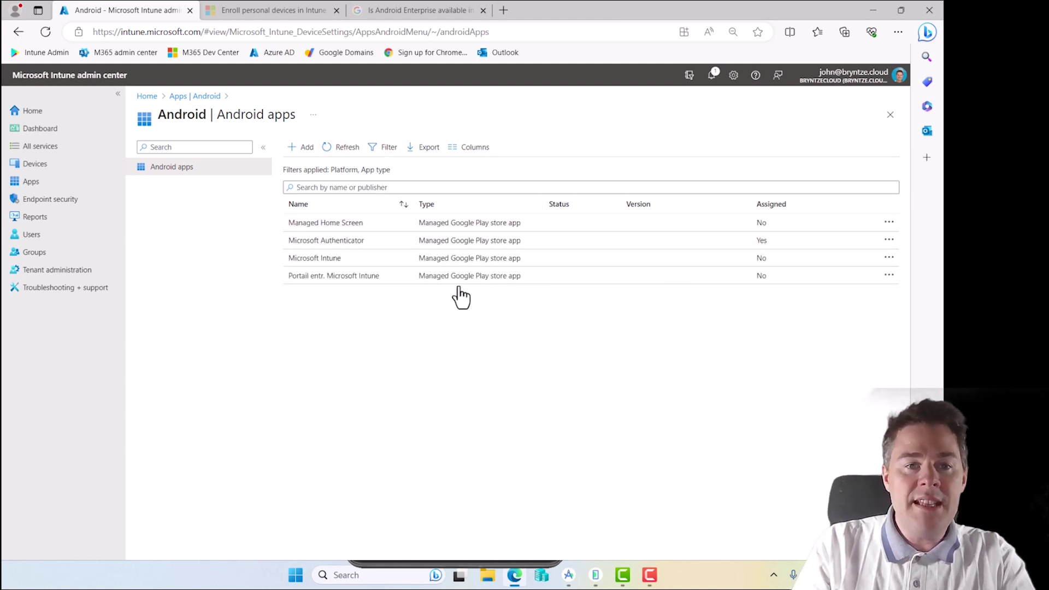
pyautogui.click(305, 154)
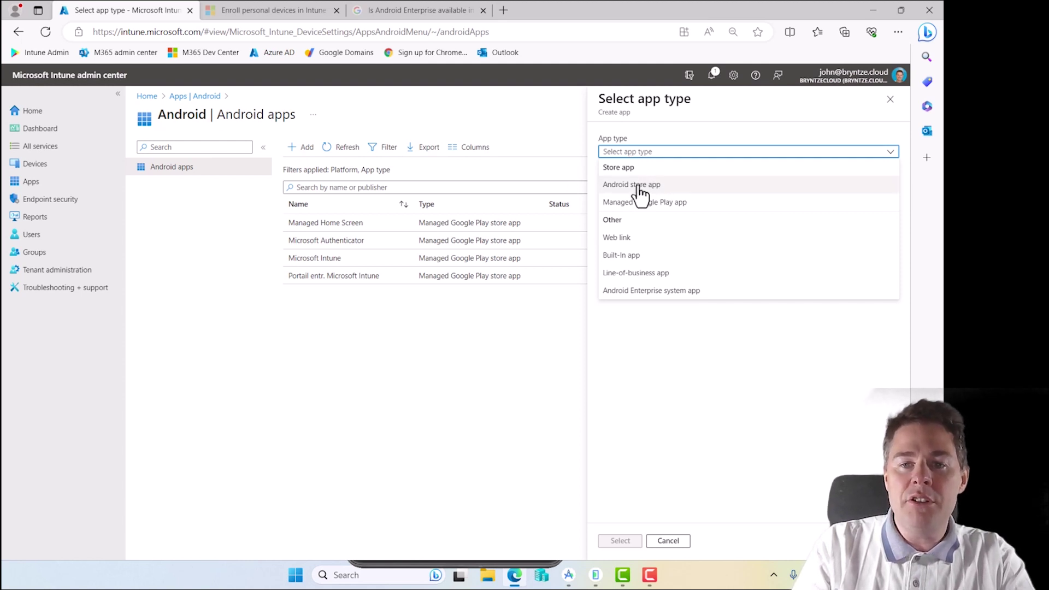
pyautogui.click(640, 186)
pyautogui.click(628, 536)
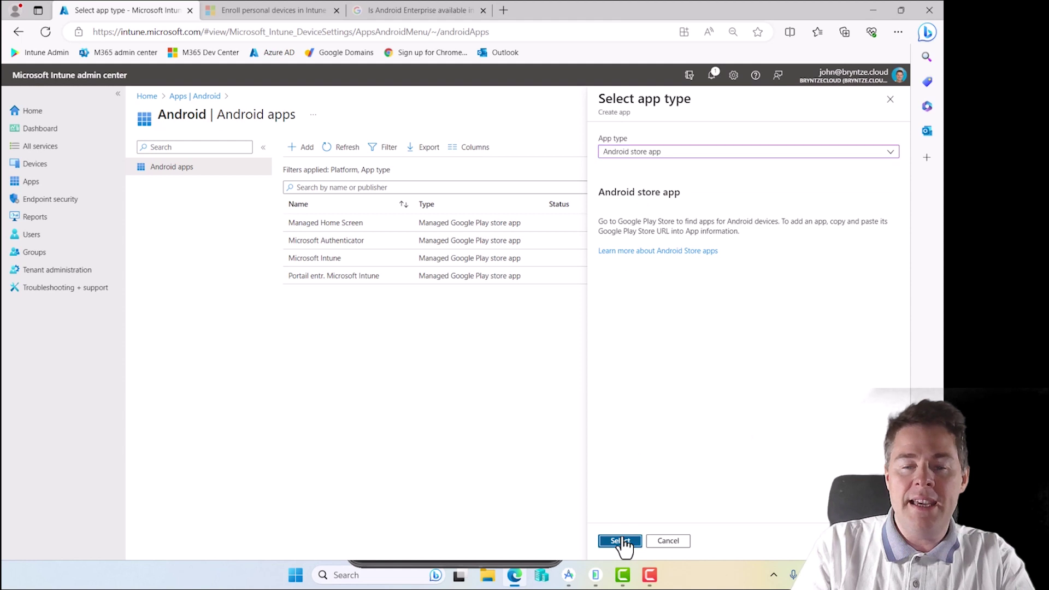
# Step: Browse the Minimum operating system versions, then abandon the store-app form and start another app
pyautogui.click(304, 266)
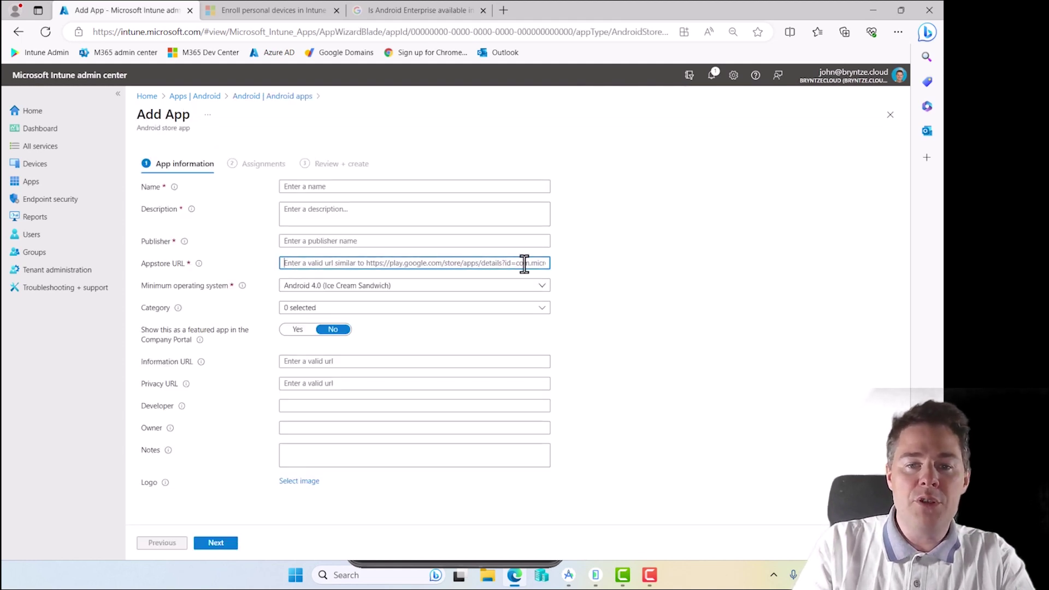
pyautogui.click(291, 286)
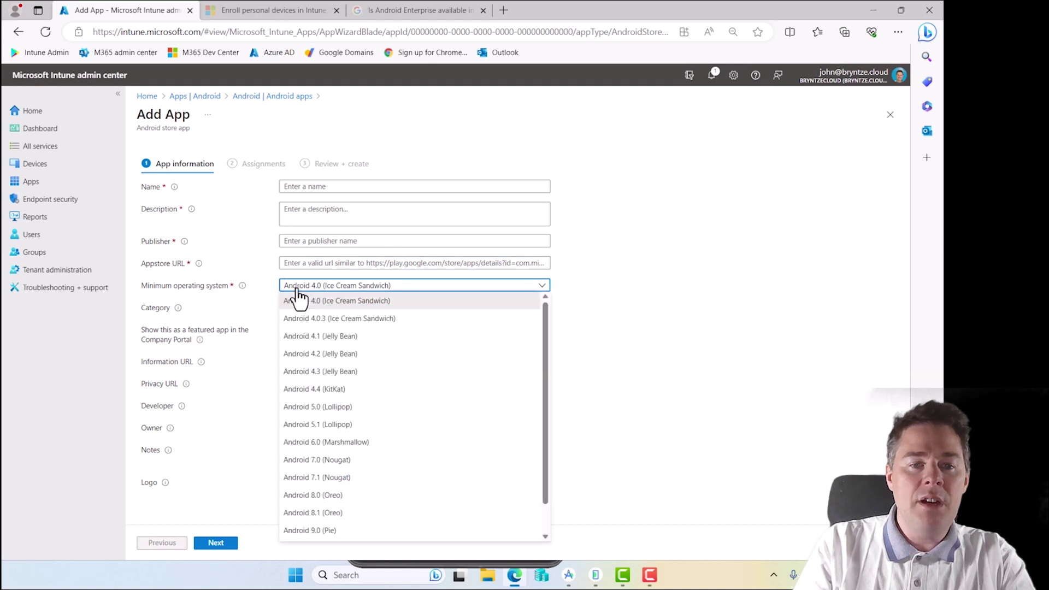
pyautogui.scroll(-1, 378, 410)
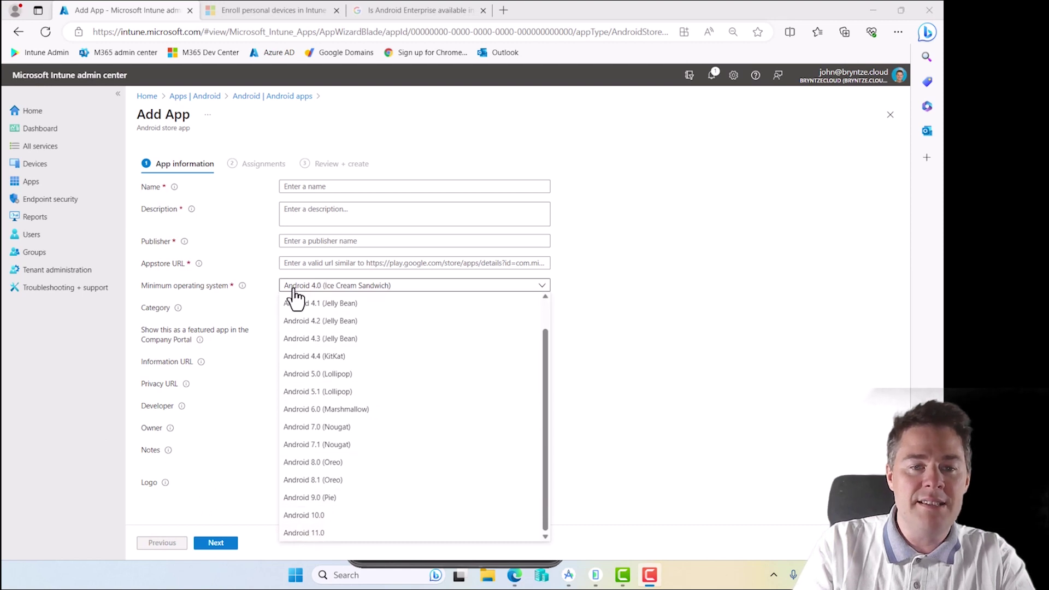
pyautogui.click(317, 241)
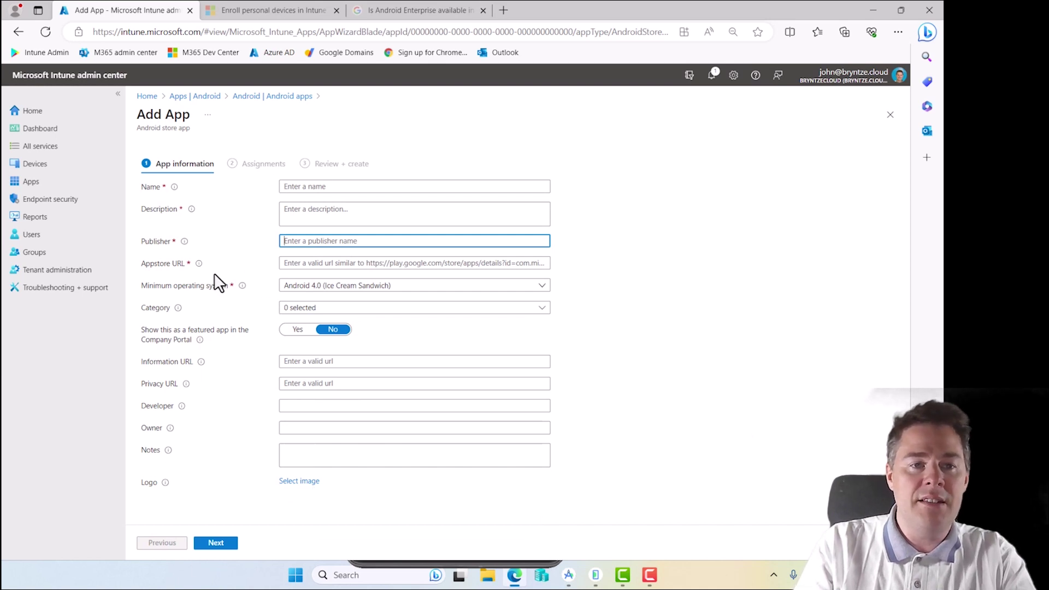
pyautogui.click(264, 97)
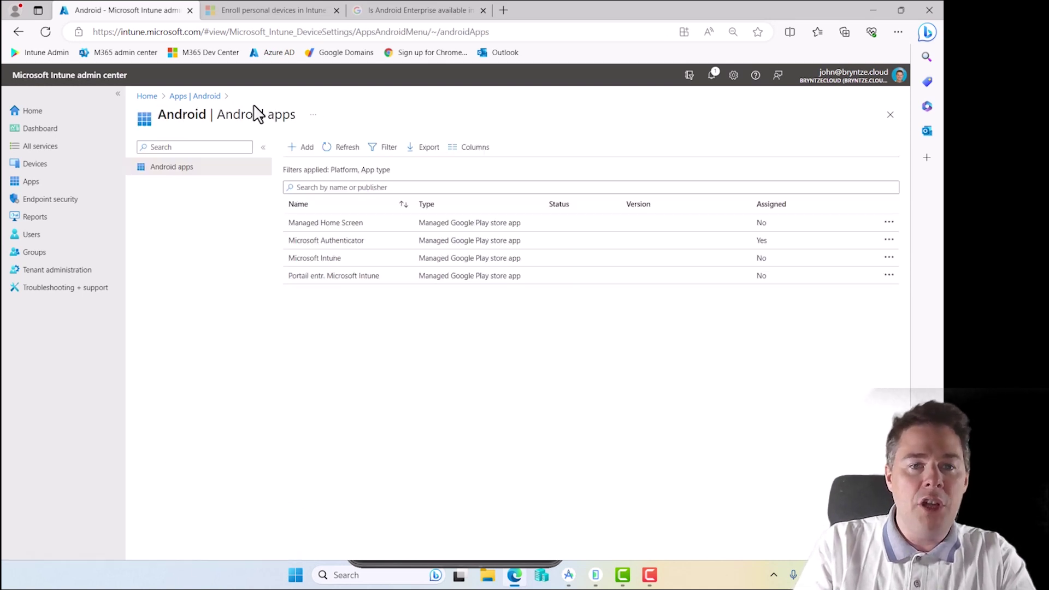
pyautogui.click(302, 148)
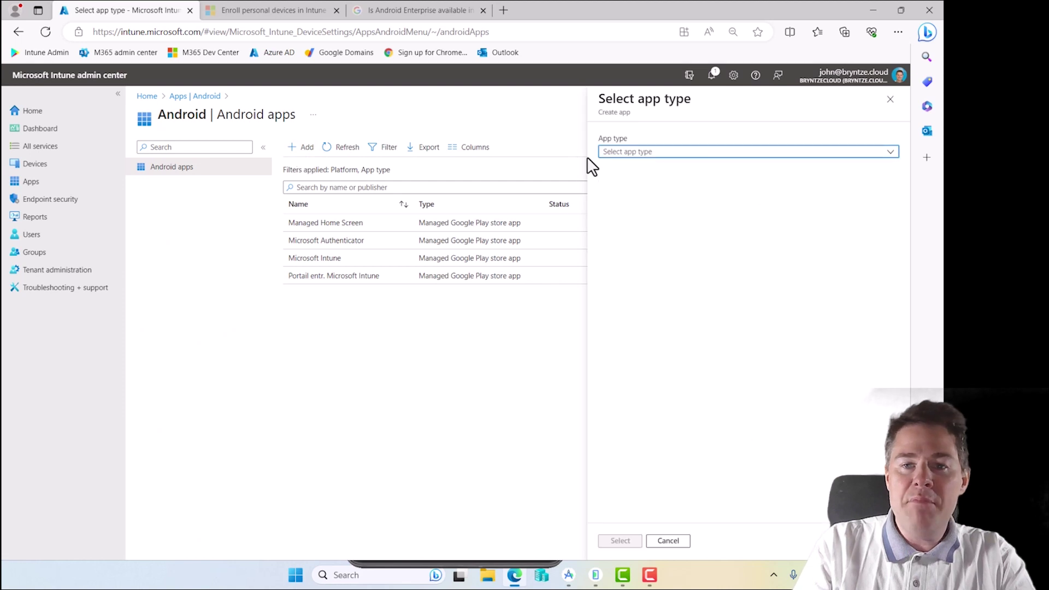
# Step: Choose Managed Google Play app as the app type to open the managed store
pyautogui.click(632, 159)
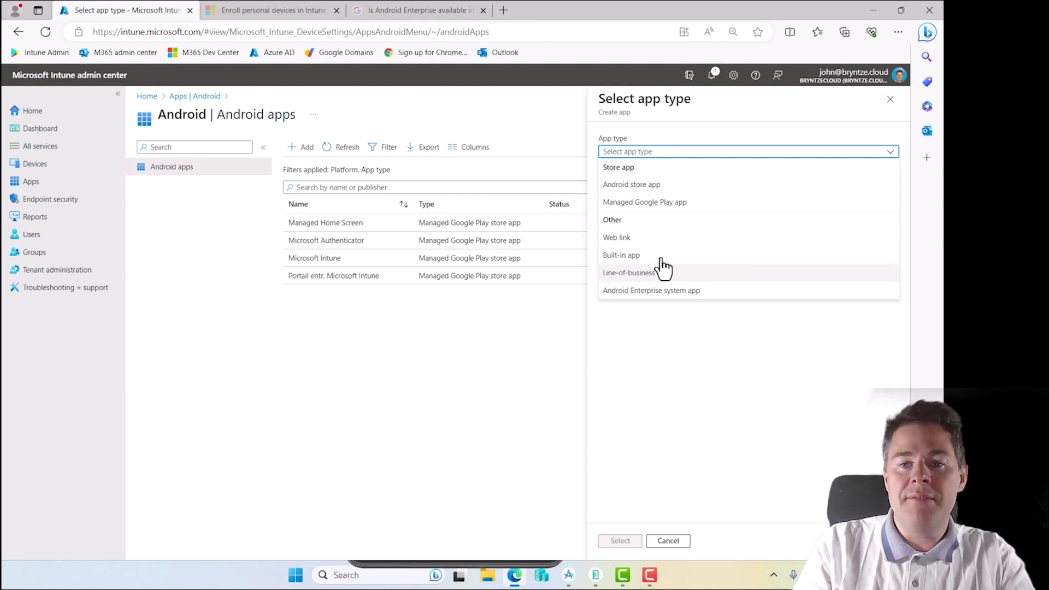
pyautogui.click(638, 206)
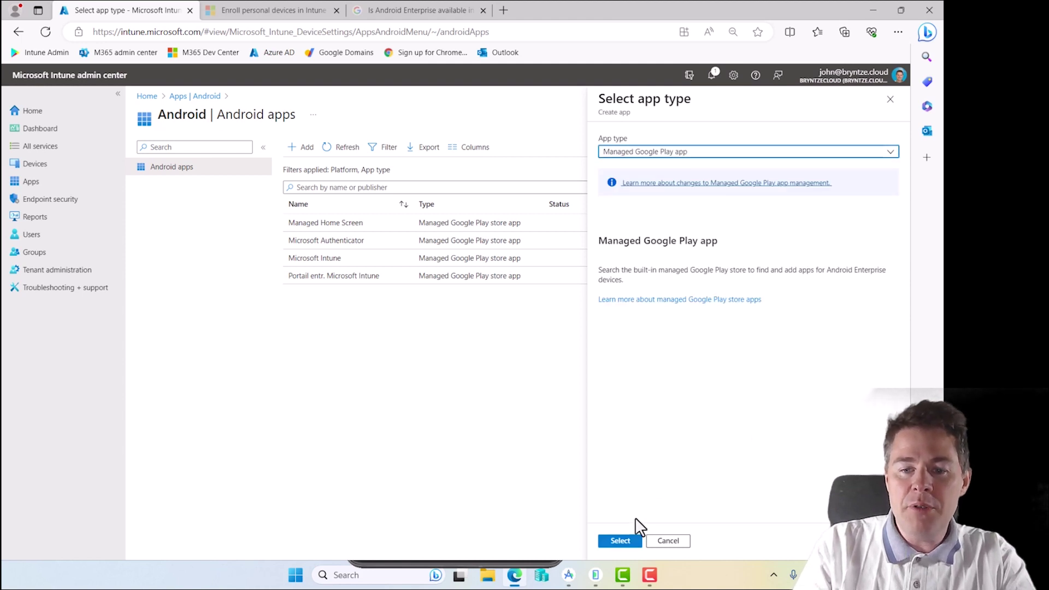
pyautogui.click(620, 542)
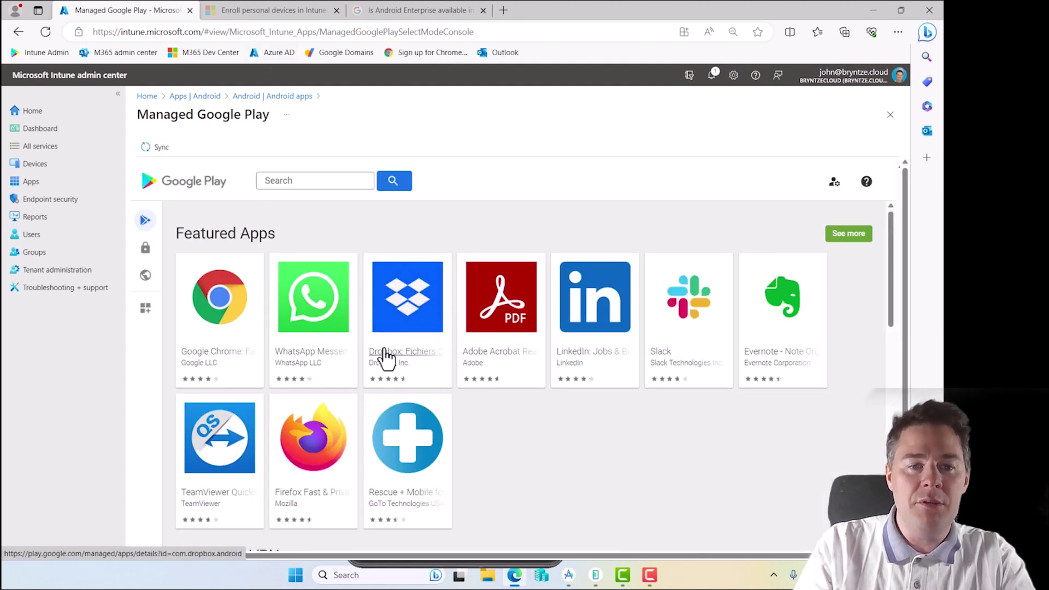
# Step: Approve Google Chrome and, via a store search, Slack for Intune for the organisation
pyautogui.click(221, 304)
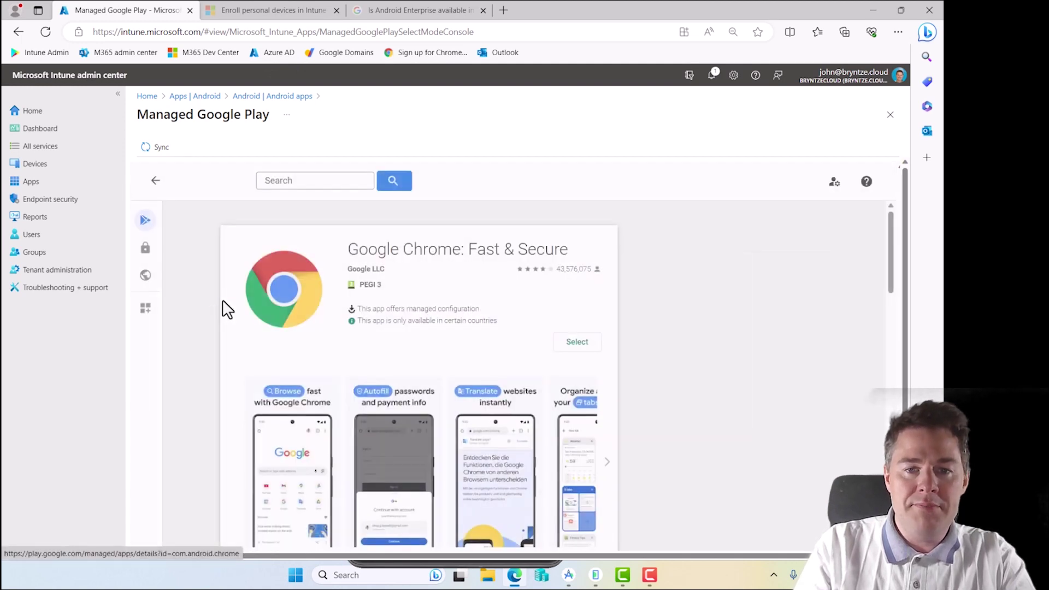
pyautogui.click(578, 346)
pyautogui.click(291, 181)
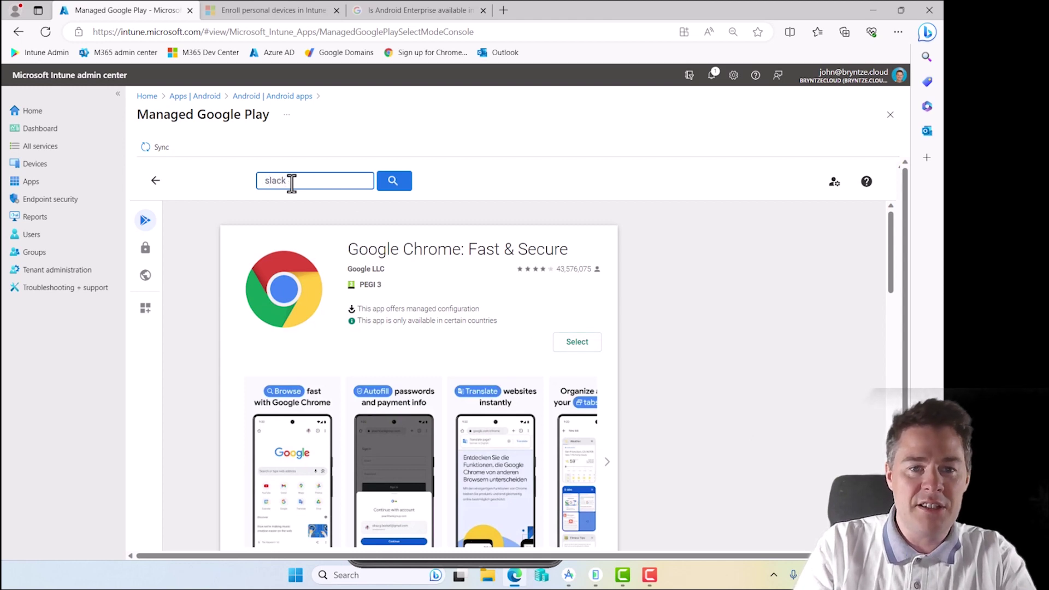
pyautogui.press('Return')
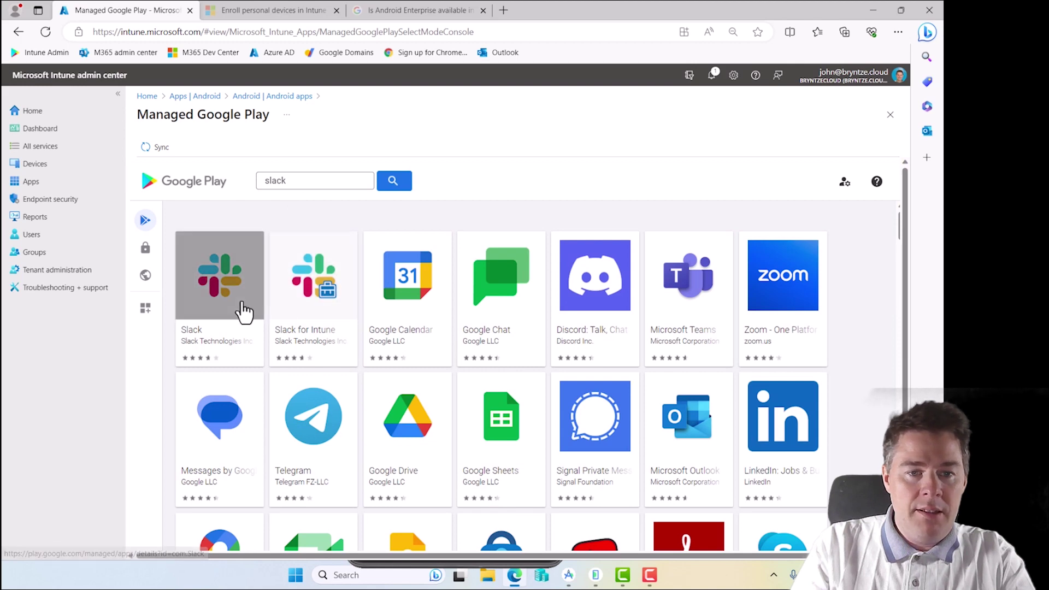
pyautogui.click(310, 301)
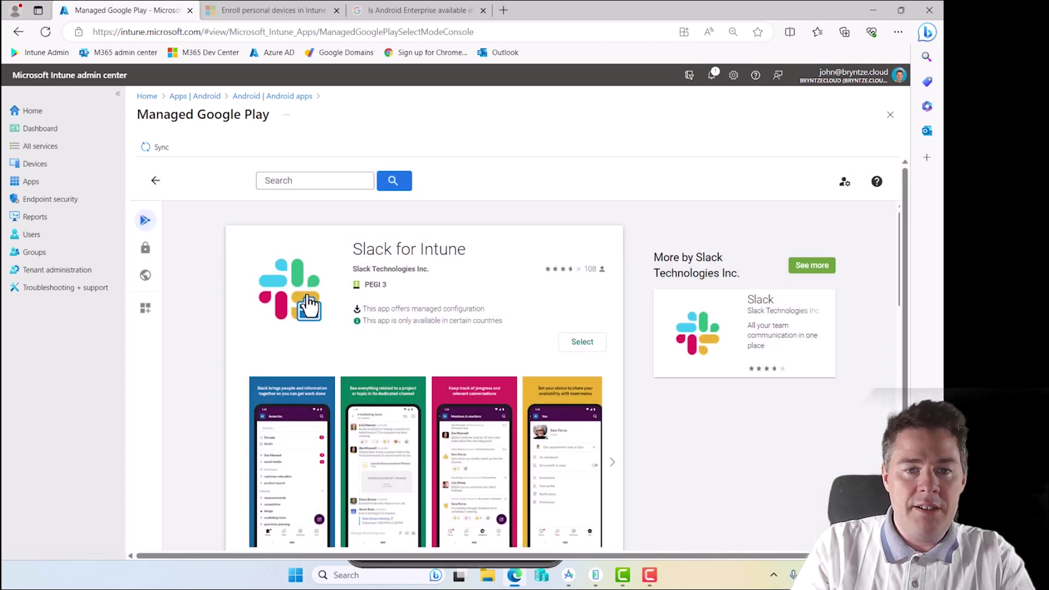
pyautogui.click(578, 344)
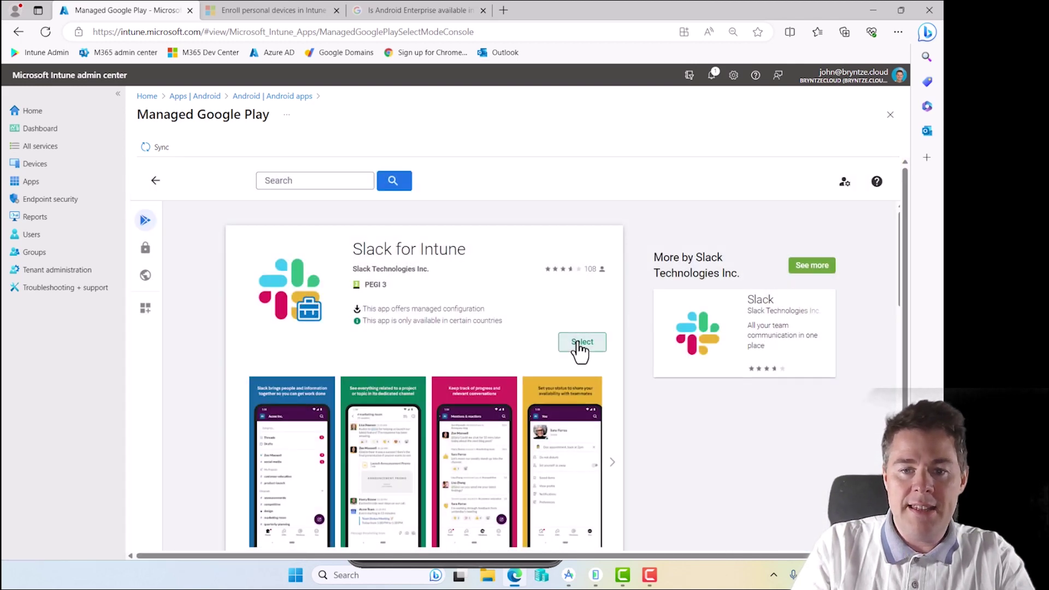
# Step: Search the store for Adobe reader and Outlook, approving Microsoft Outlook
pyautogui.click(287, 180)
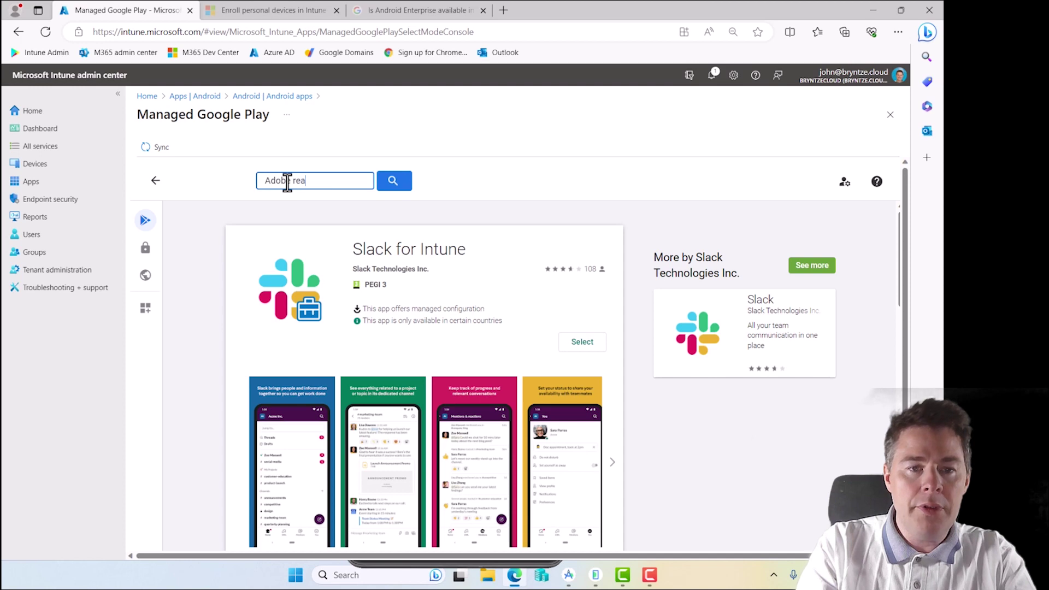
pyautogui.write('Adobe reader')
pyautogui.press('Return')
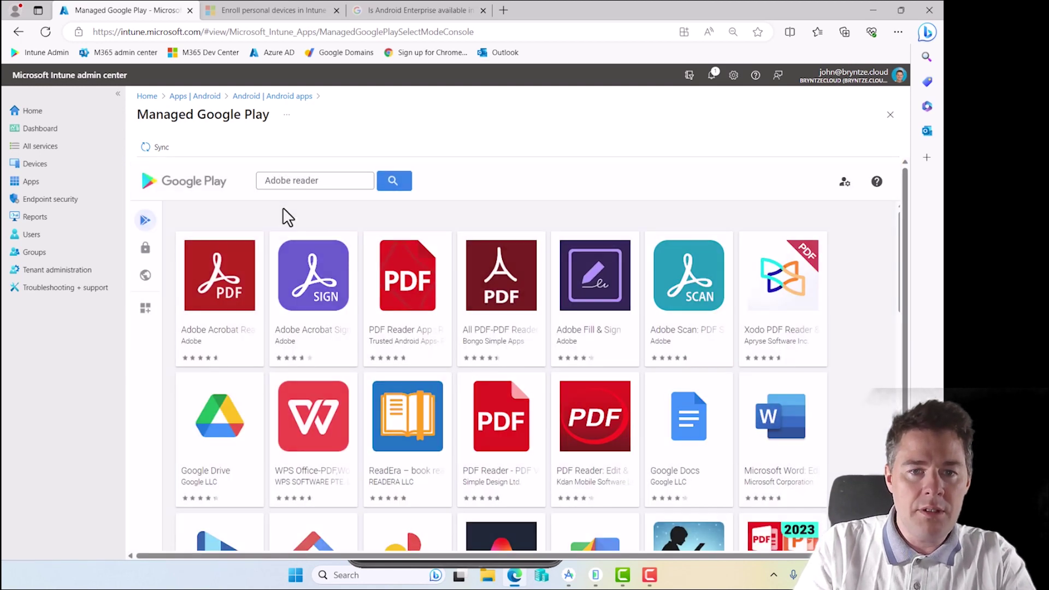
pyautogui.click(212, 297)
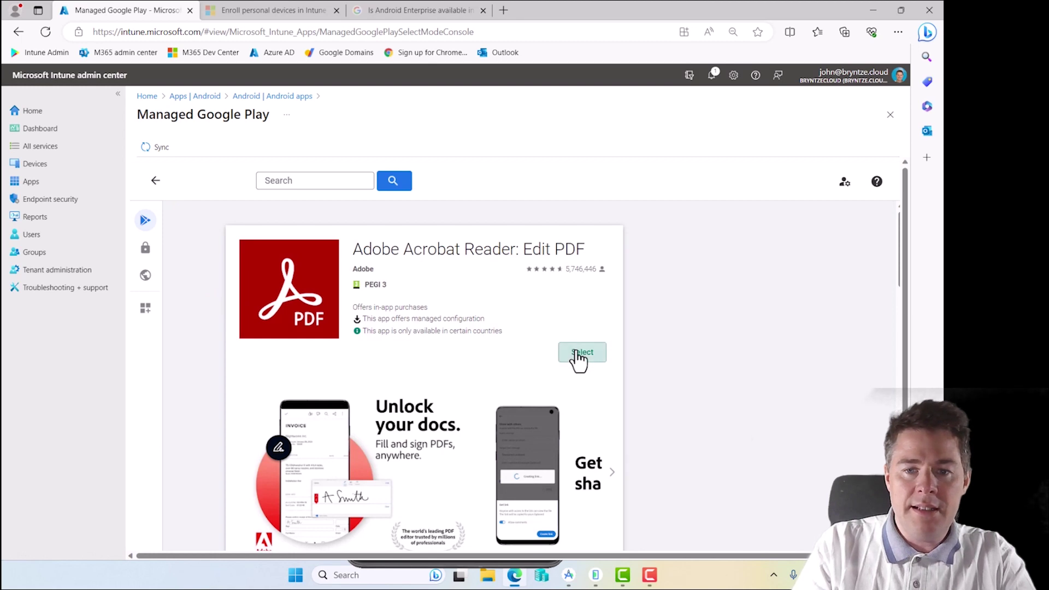
pyautogui.click(297, 181)
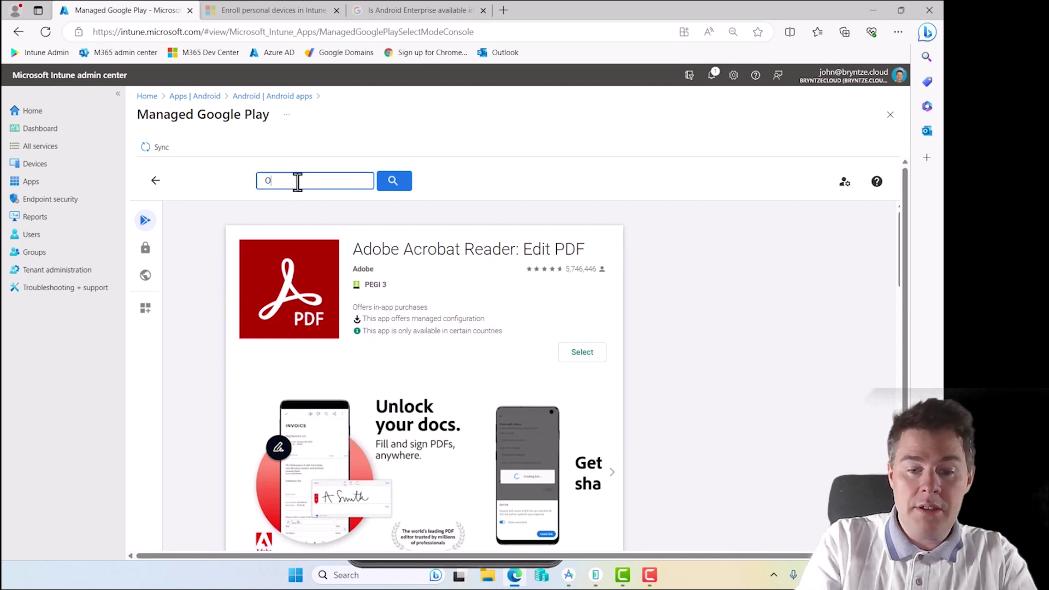
pyautogui.press('Return')
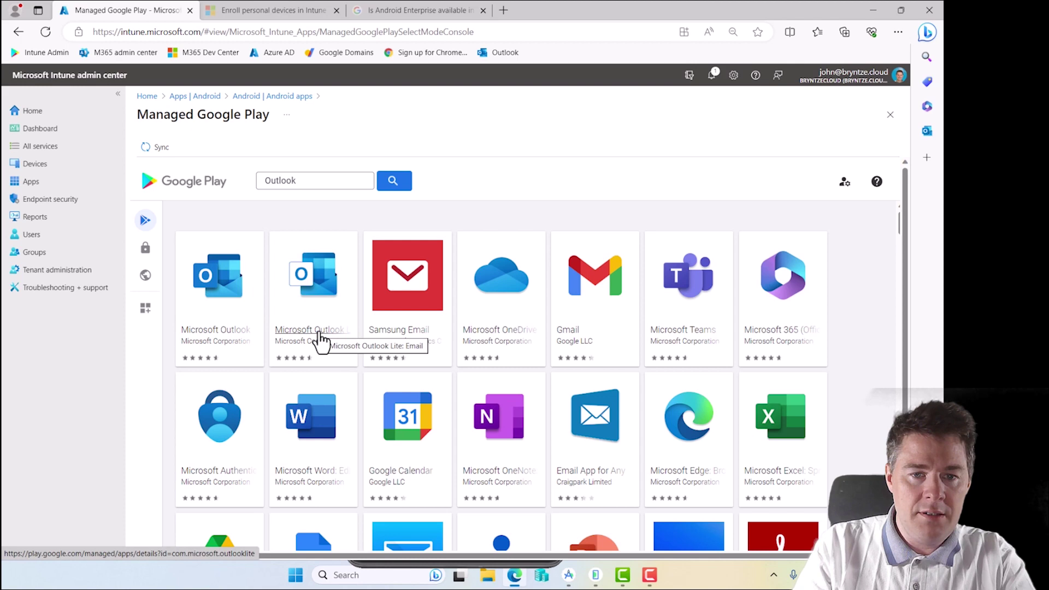
pyautogui.click(213, 296)
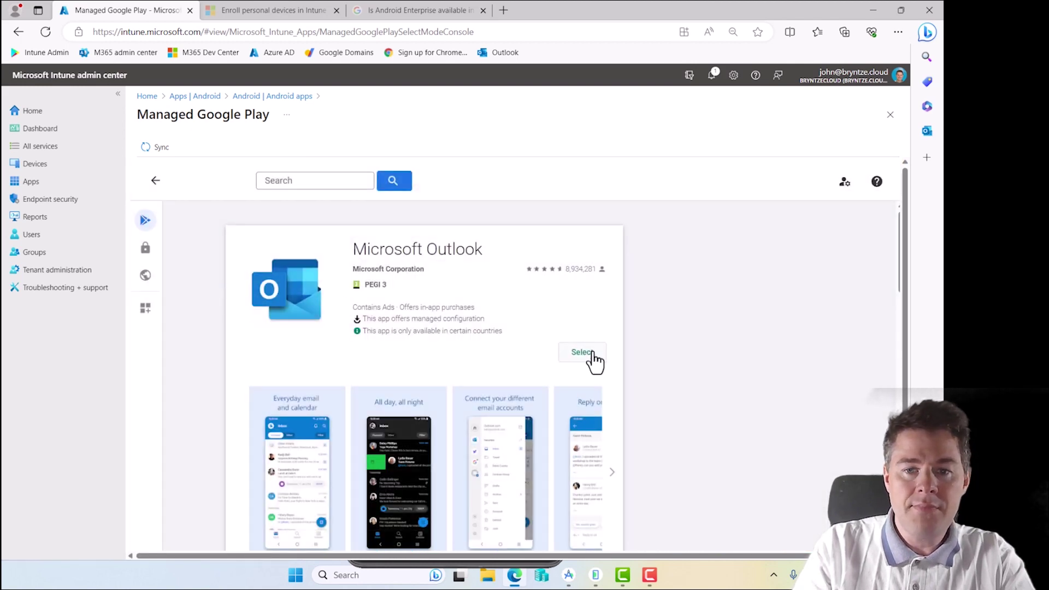
pyautogui.click(582, 352)
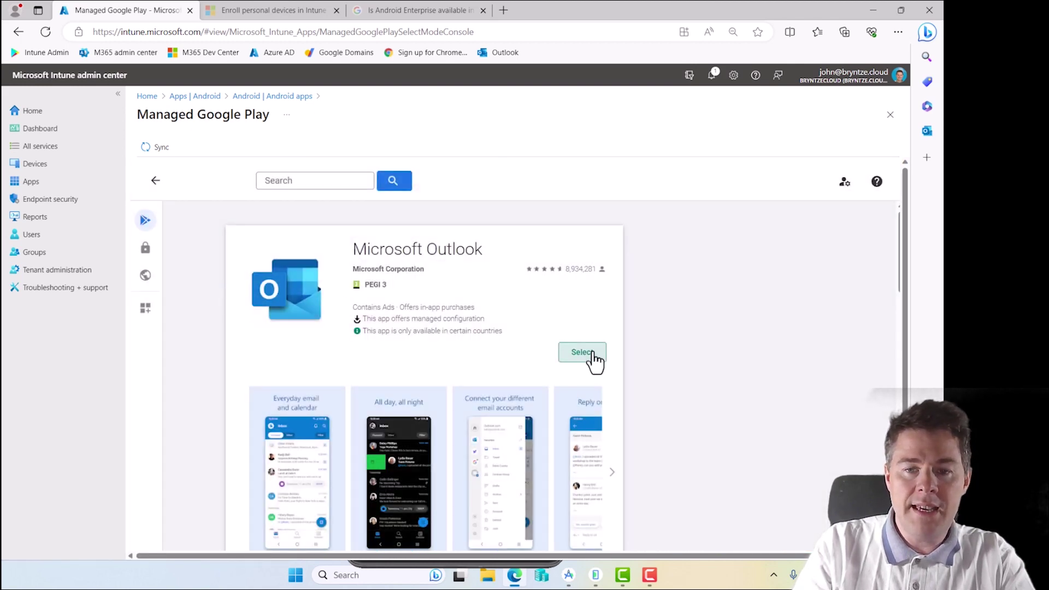
# Step: Clear the search, filter by Editors' Choice and approve VLC for Android
pyautogui.click(306, 183)
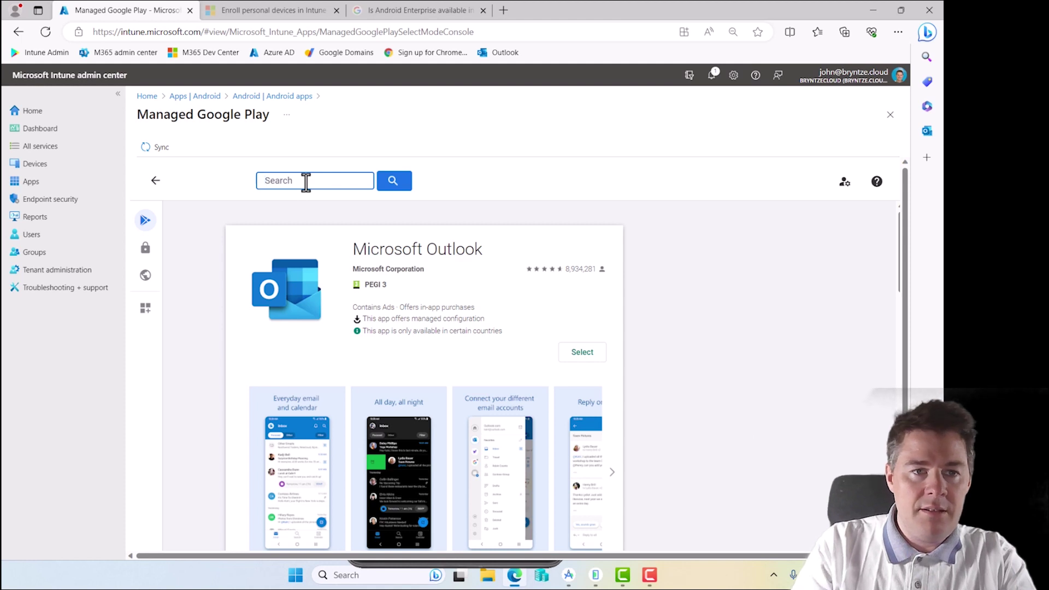
pyautogui.click(155, 185)
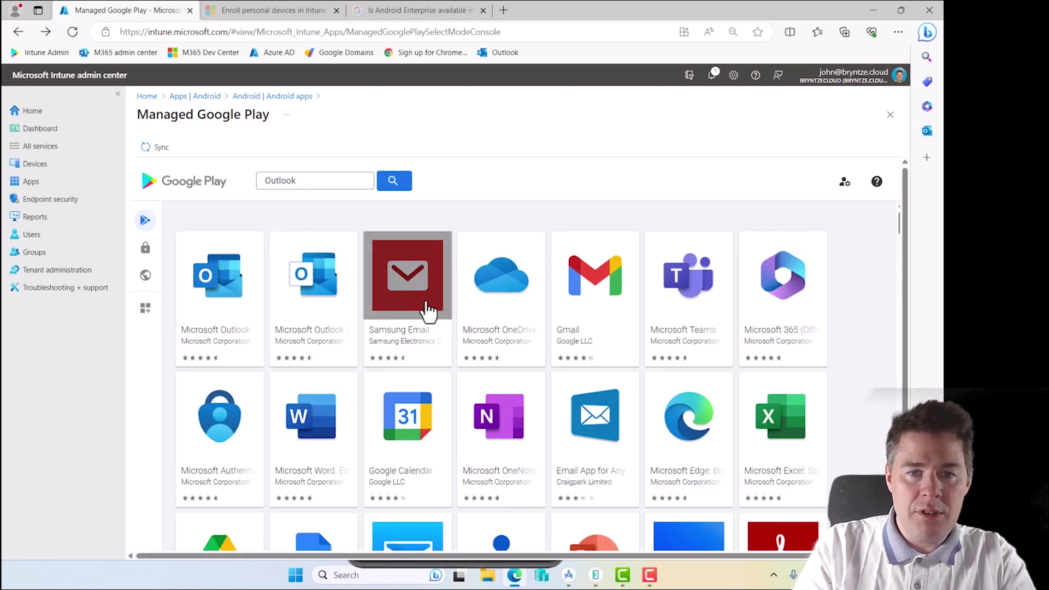
pyautogui.moveTo(305, 181); pyautogui.dragTo(230, 187)
pyautogui.press('BackSpace')
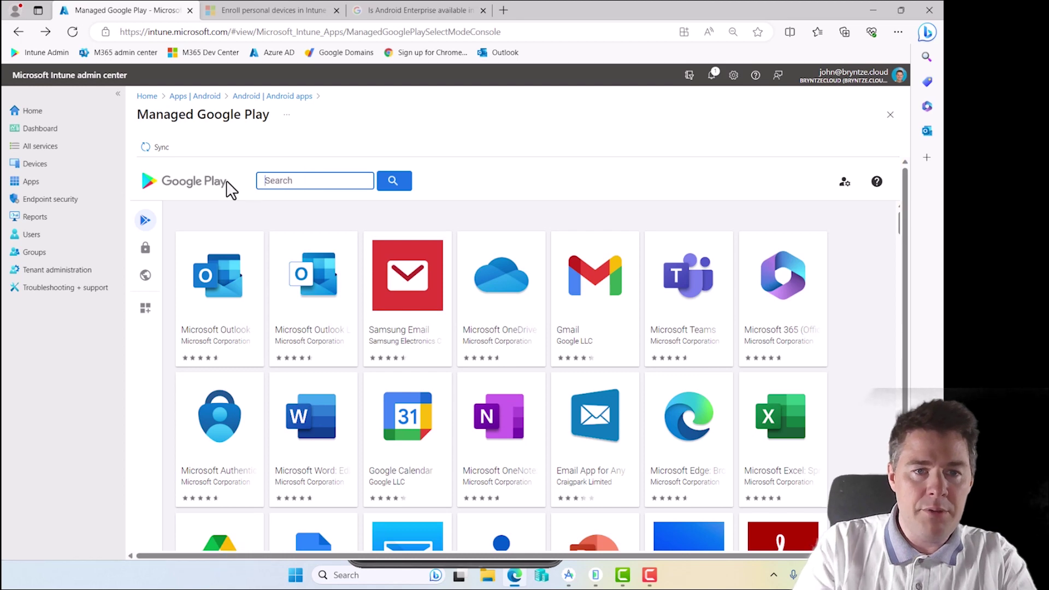
pyautogui.click(227, 184)
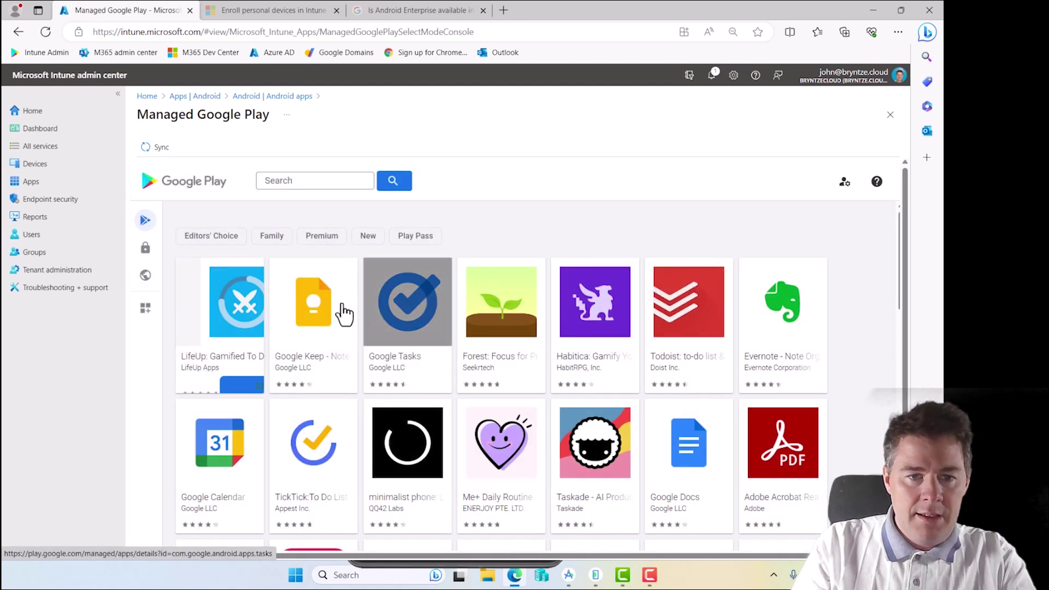
pyautogui.click(207, 240)
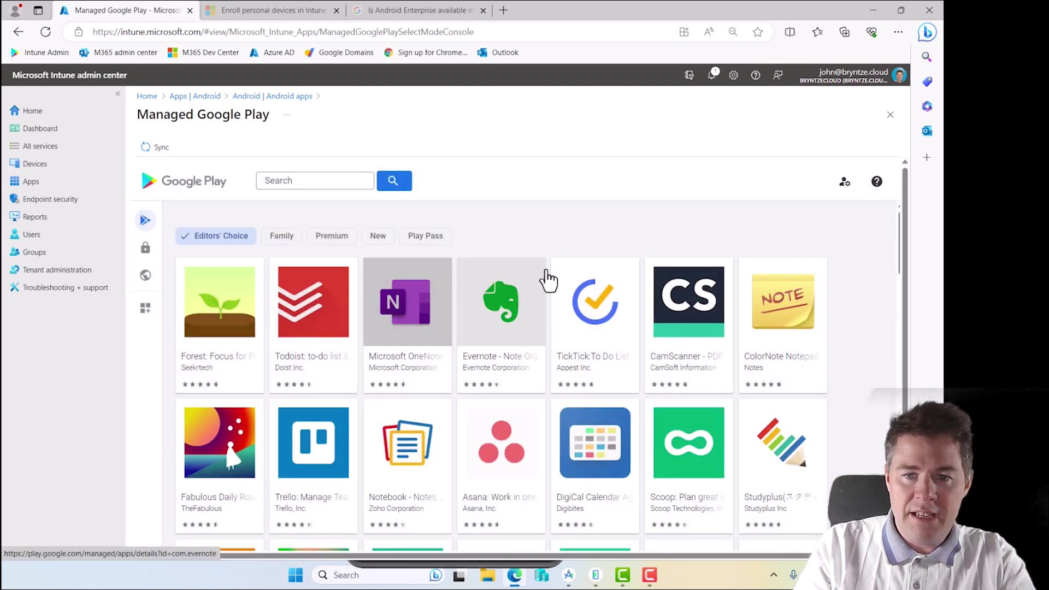
pyautogui.scroll(-4, 520, 363)
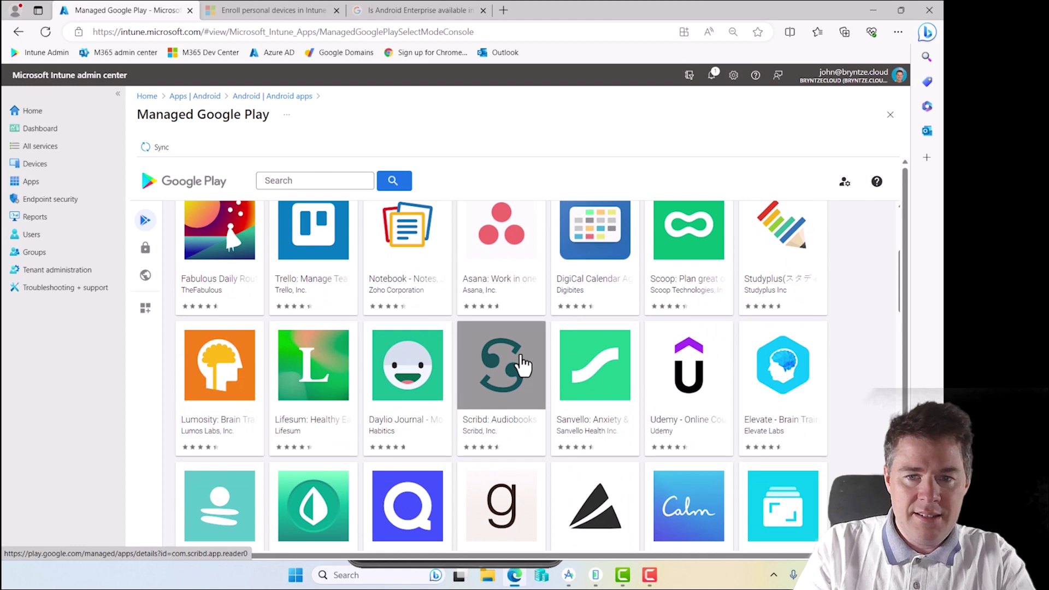
pyautogui.scroll(-8, 519, 363)
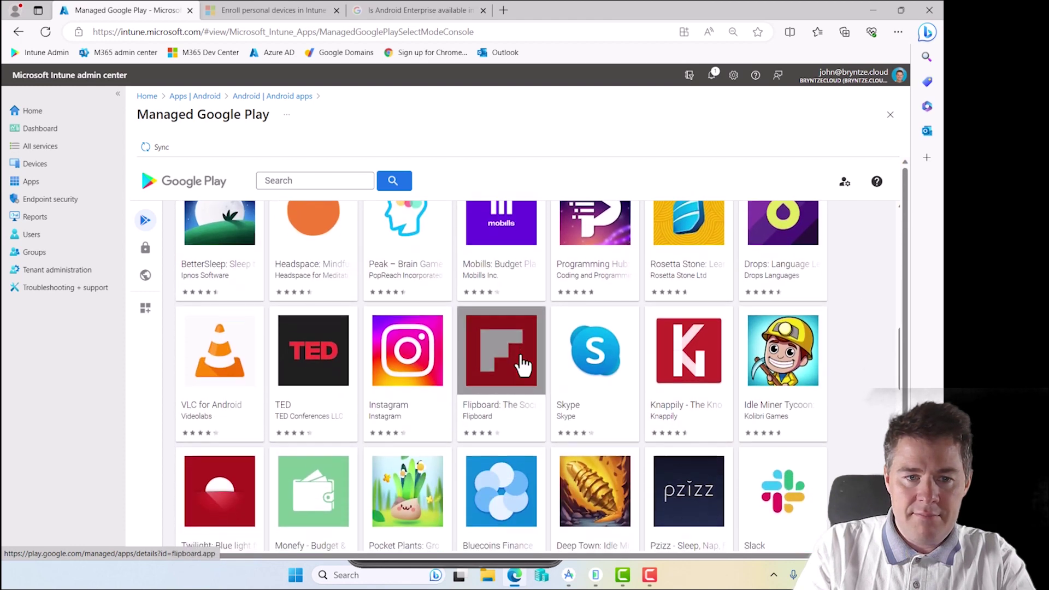
pyautogui.scroll(-1, 523, 365)
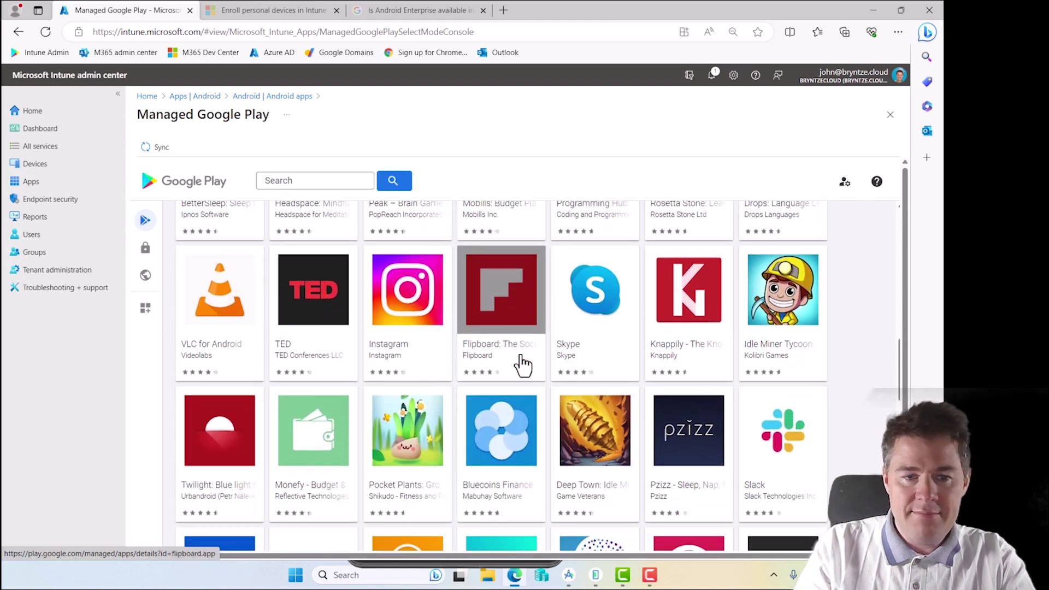
pyautogui.click(224, 304)
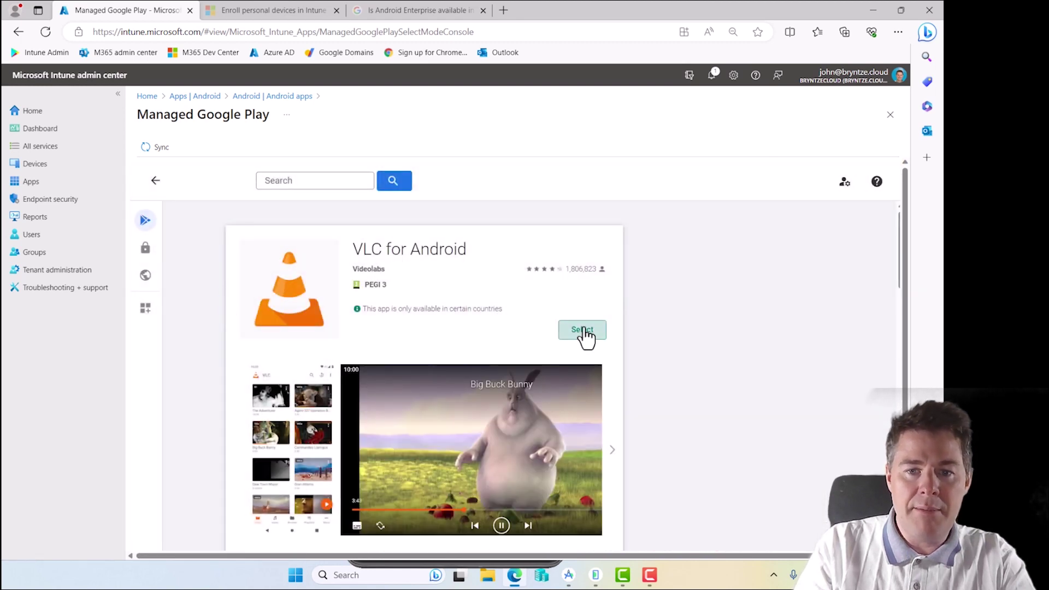
pyautogui.click(582, 331)
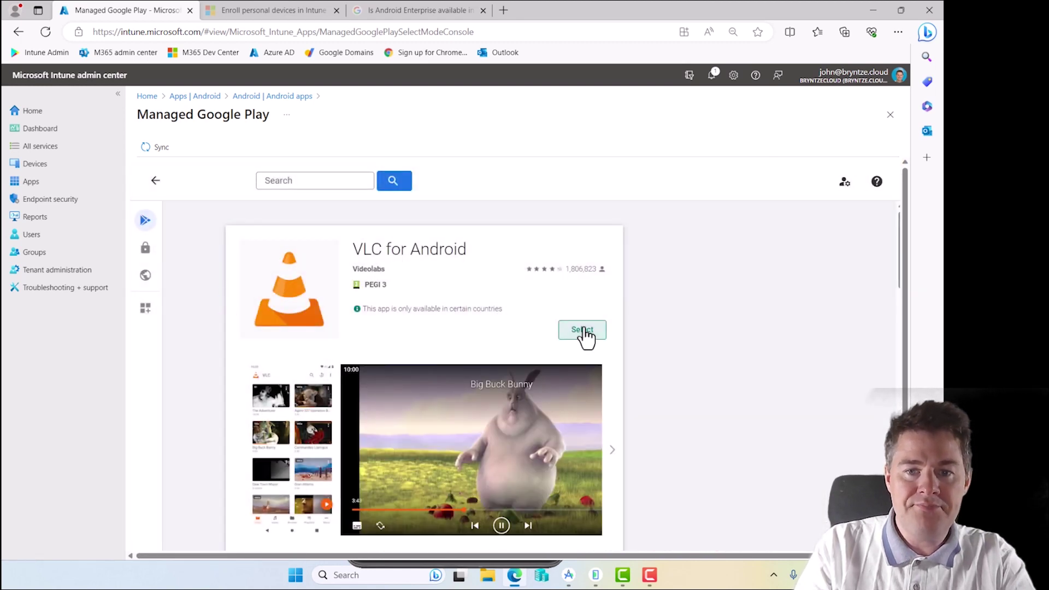
# Step: Sync the approved store apps and refresh until the new apps appear
pyautogui.click(153, 149)
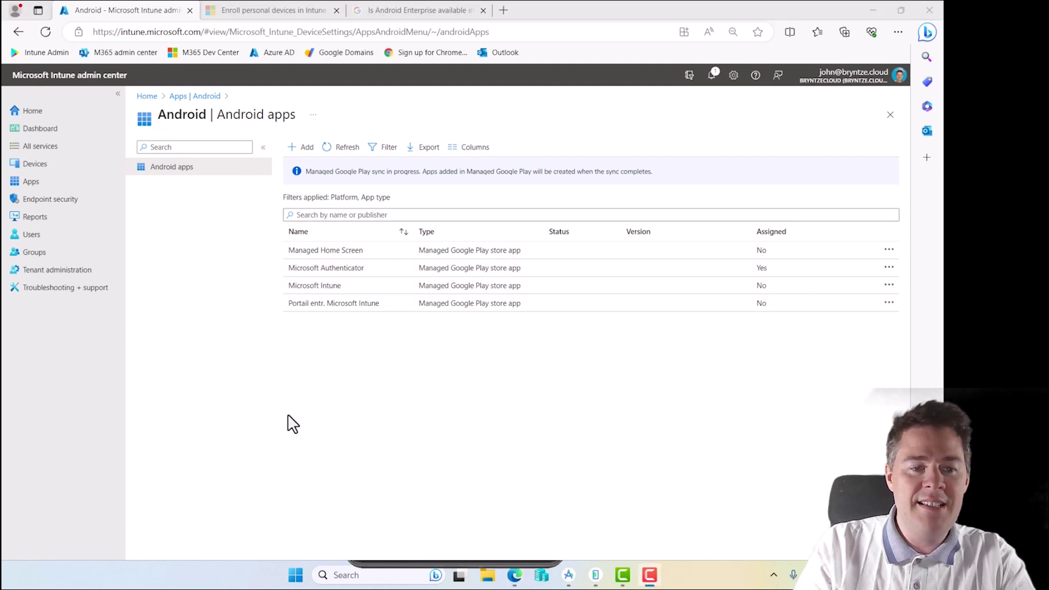
pyautogui.click(345, 151)
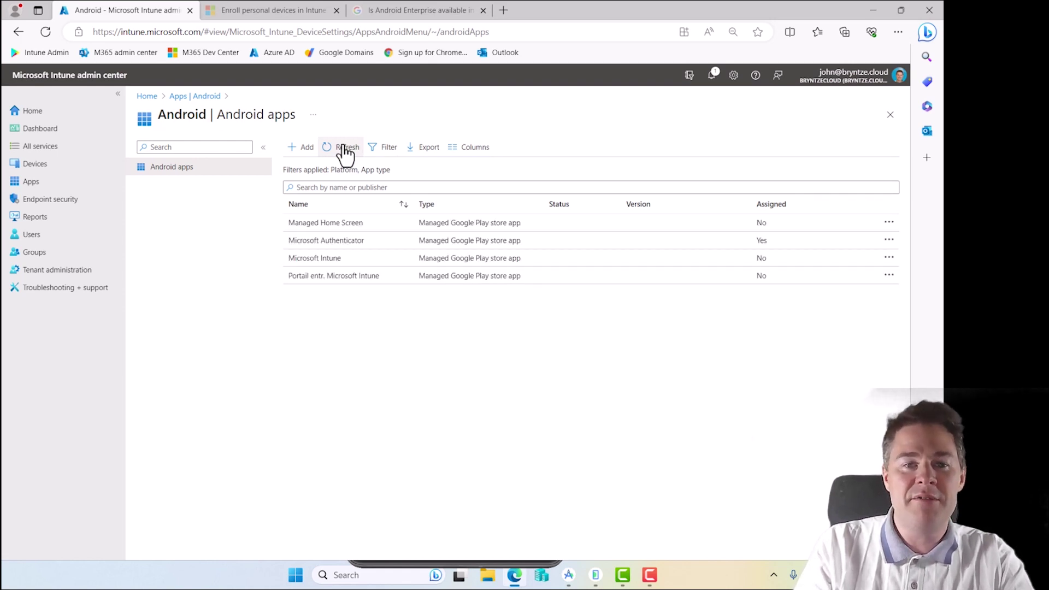
pyautogui.click(344, 151)
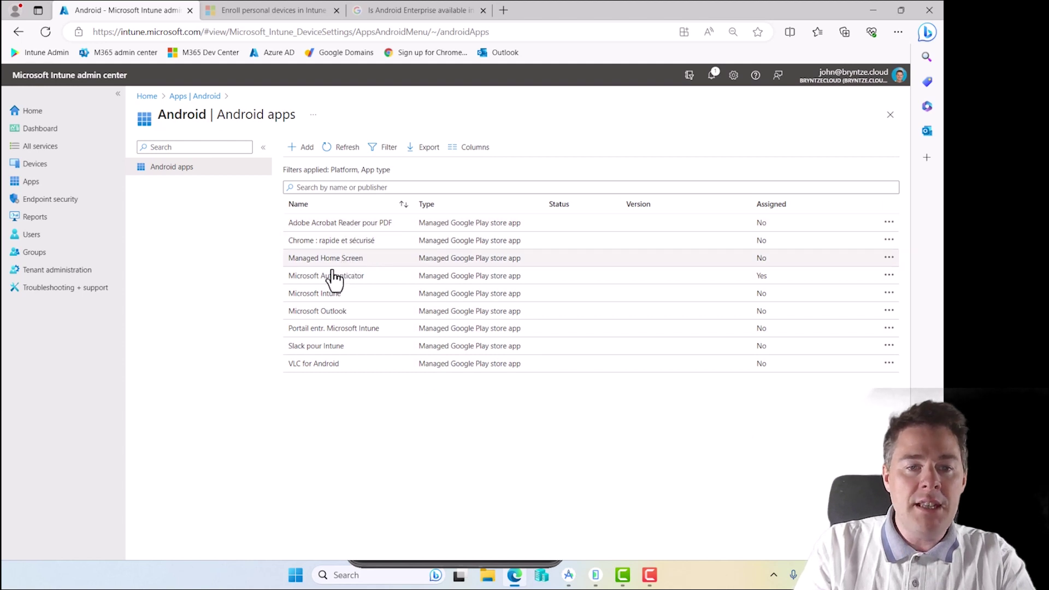
# Step: Open the Adobe Acrobat Reader pour PDF app page
pyautogui.click(889, 276)
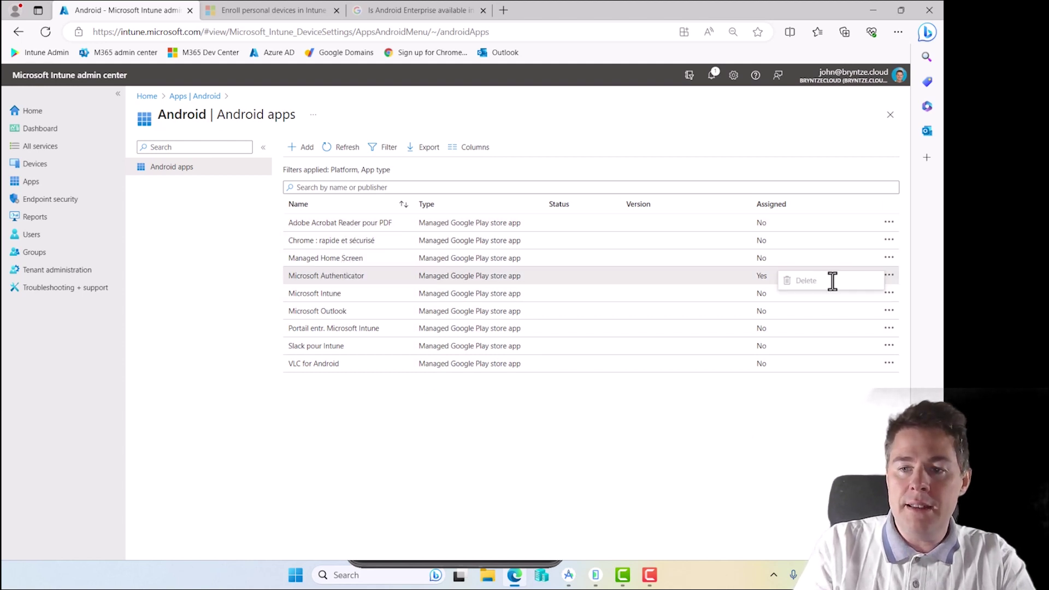
pyautogui.click(848, 204)
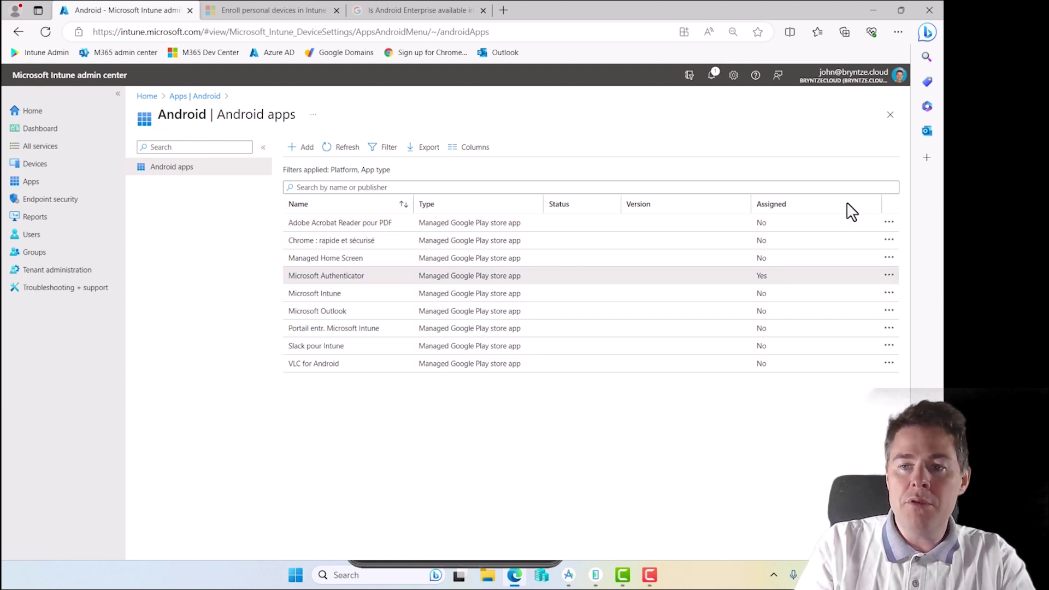
pyautogui.click(889, 222)
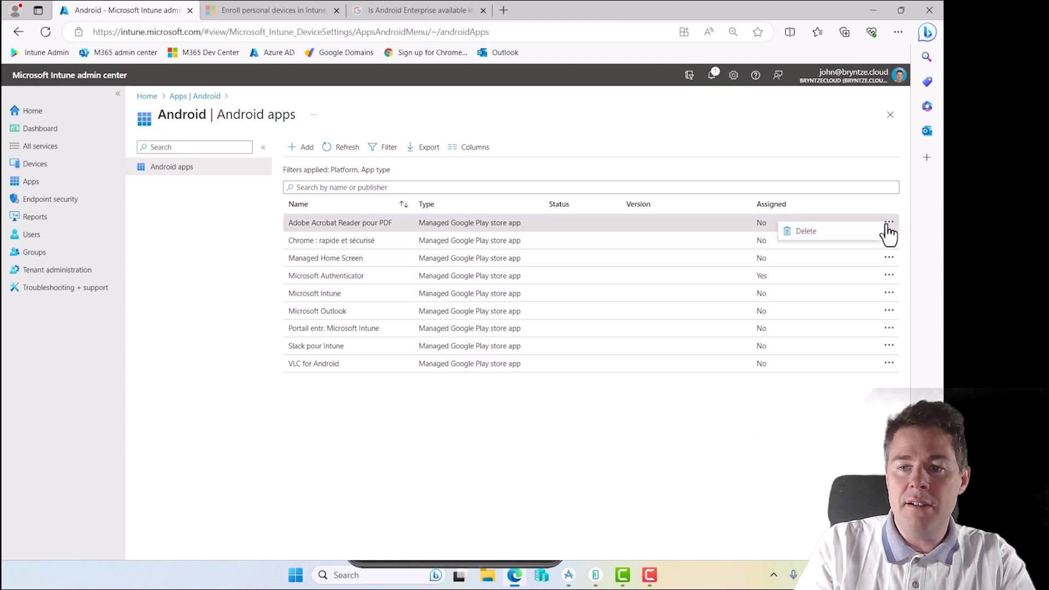
pyautogui.click(335, 228)
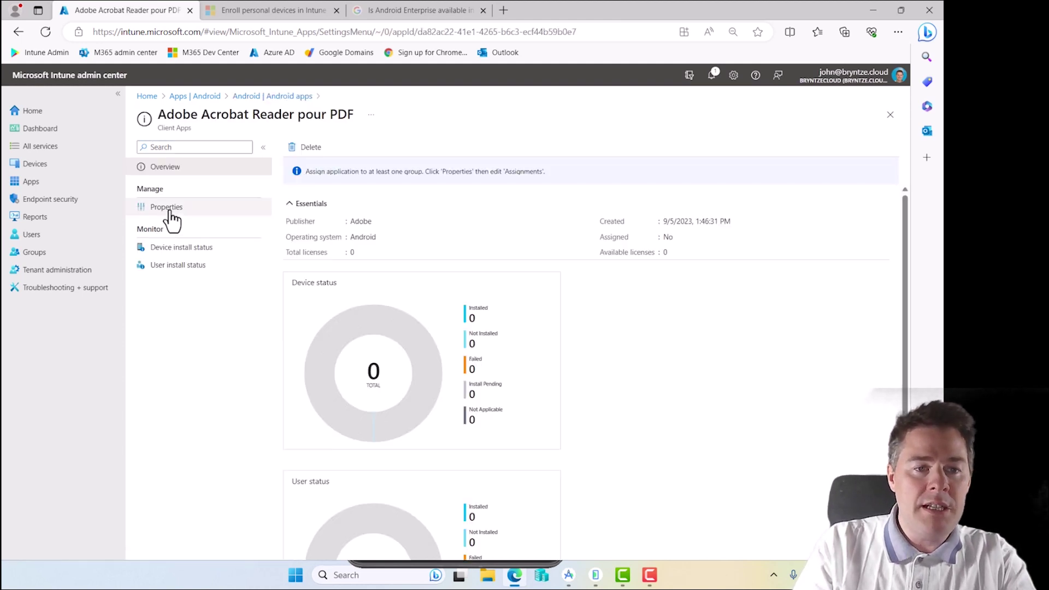
# Step: Inspect Adobe Acrobat Reader's properties and store link, discarding the app-information edit
pyautogui.click(166, 207)
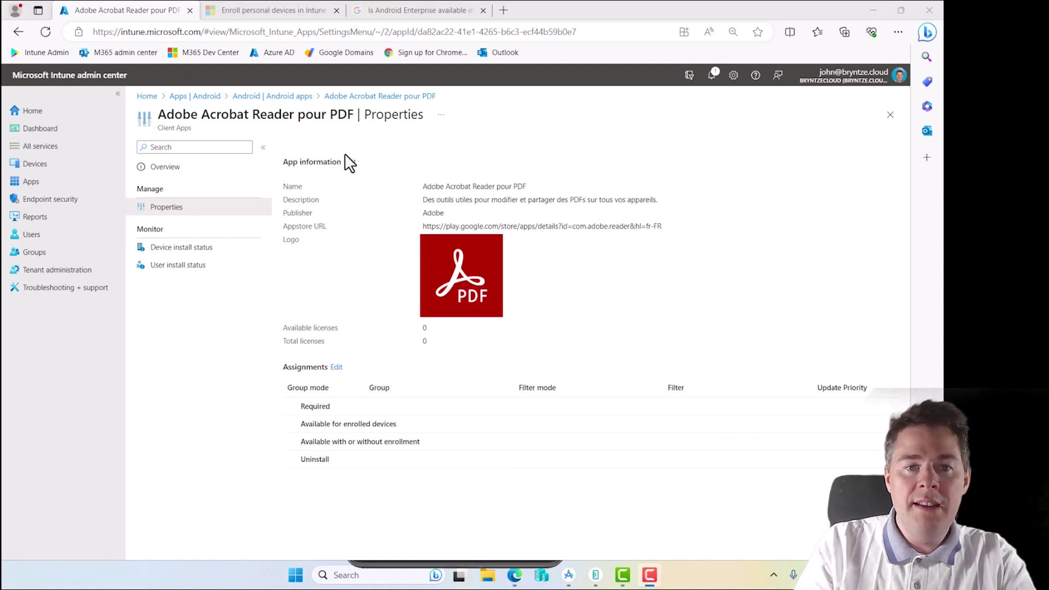
pyautogui.moveTo(648, 227); pyautogui.dragTo(671, 229)
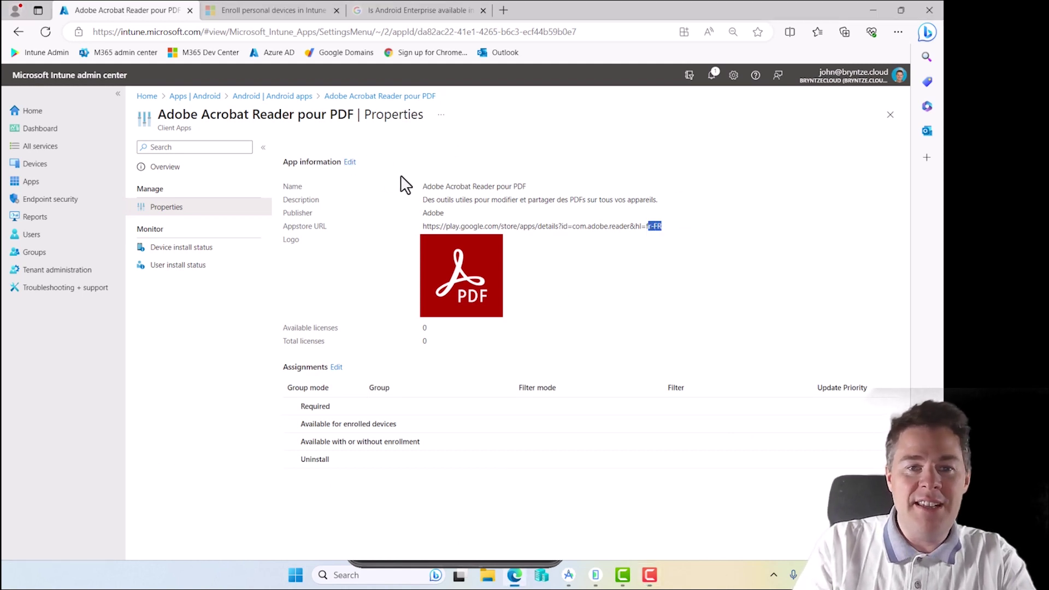
pyautogui.click(350, 163)
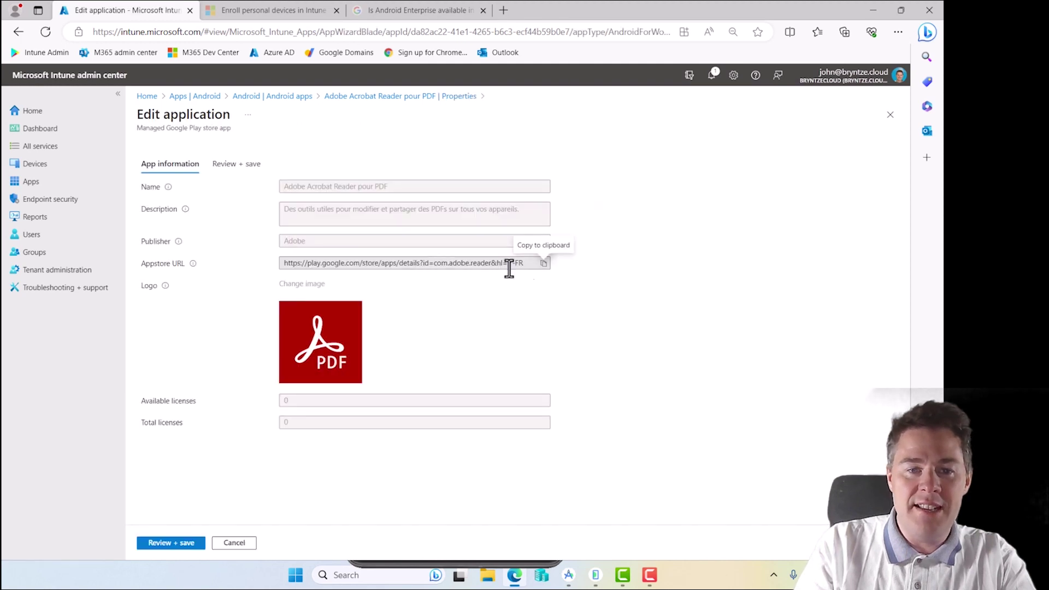
pyautogui.moveTo(477, 263); pyautogui.dragTo(453, 263)
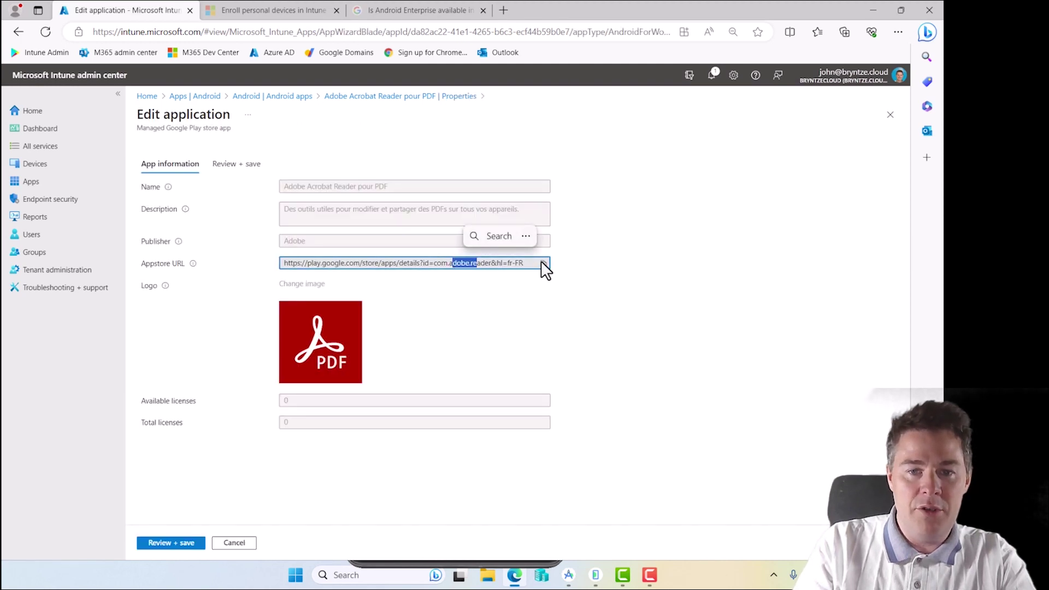
pyautogui.click(414, 325)
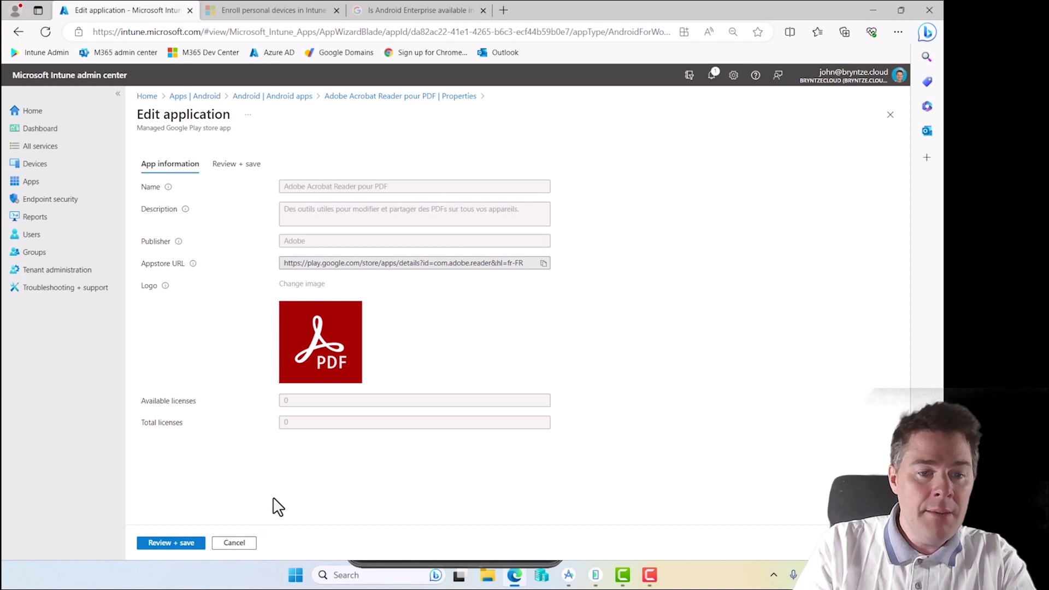
pyautogui.click(235, 542)
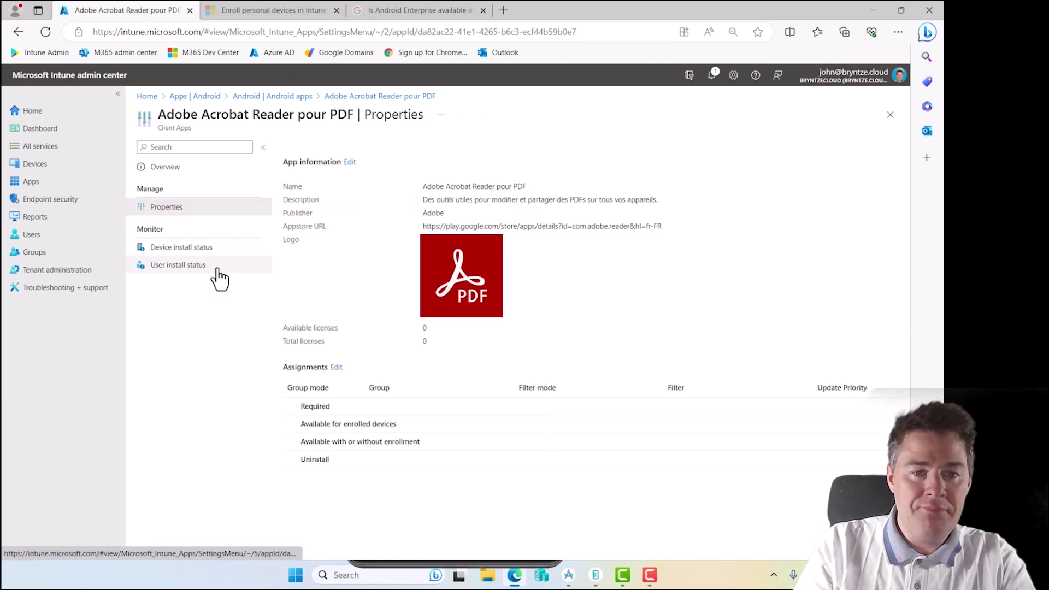
# Step: Assign Adobe Acrobat Reader as Required to JBN - All Android Devices and save
pyautogui.click(336, 367)
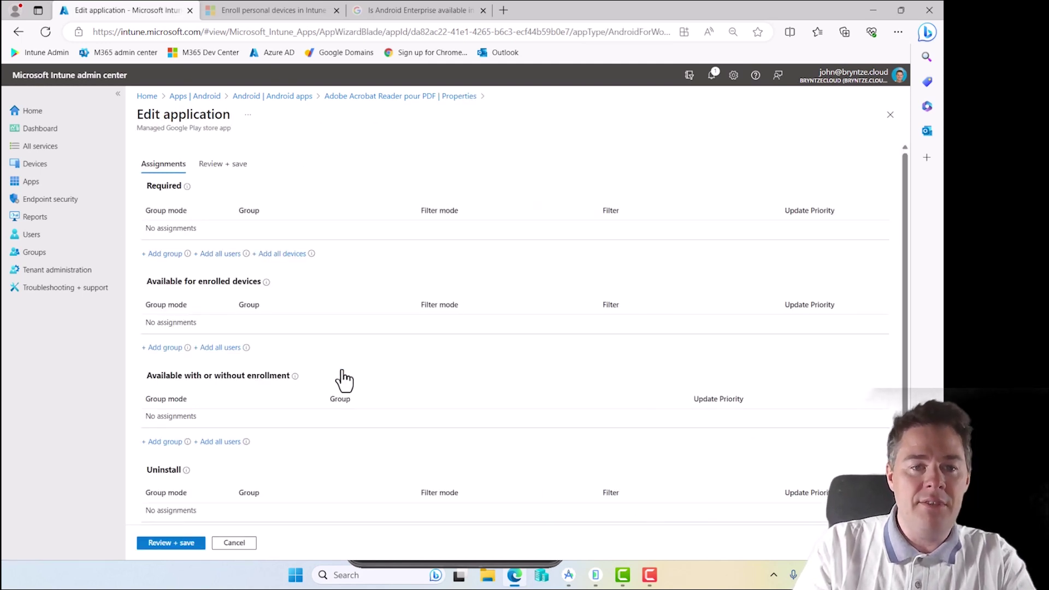
pyautogui.click(165, 255)
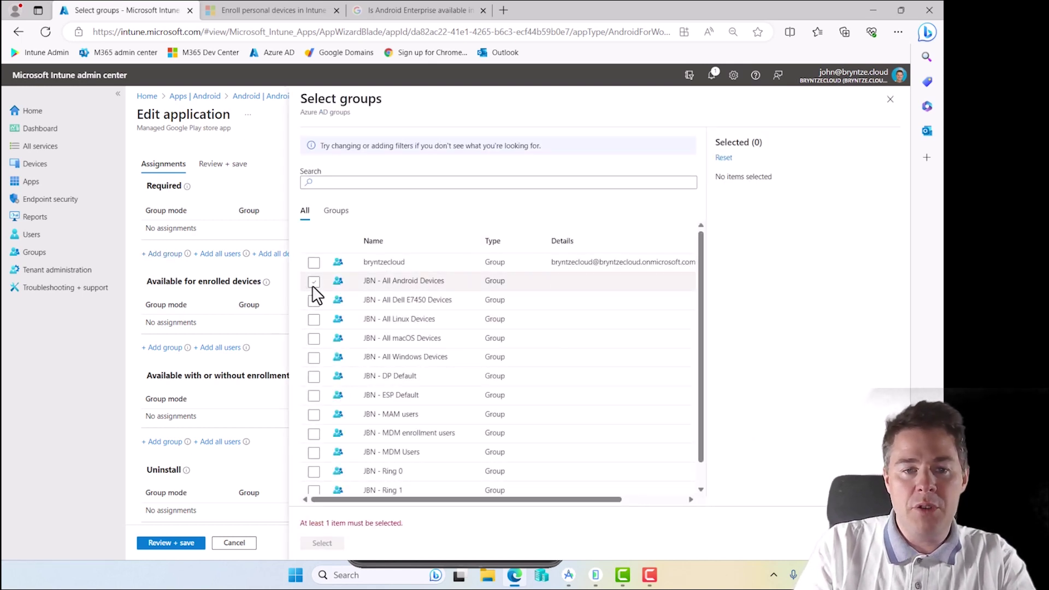
pyautogui.click(313, 282)
pyautogui.click(322, 543)
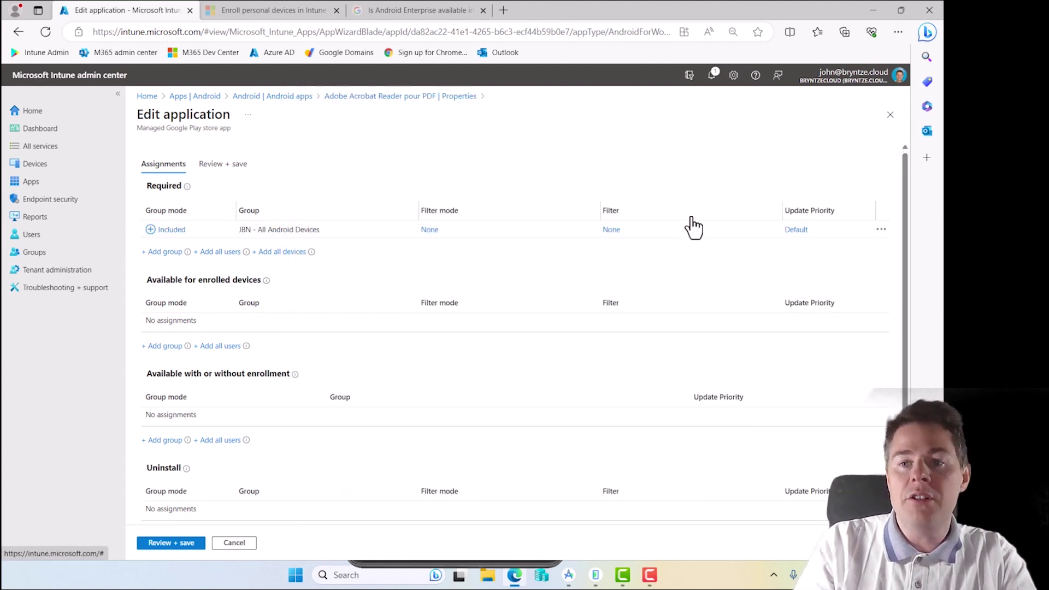
pyautogui.click(180, 539)
pyautogui.click(158, 545)
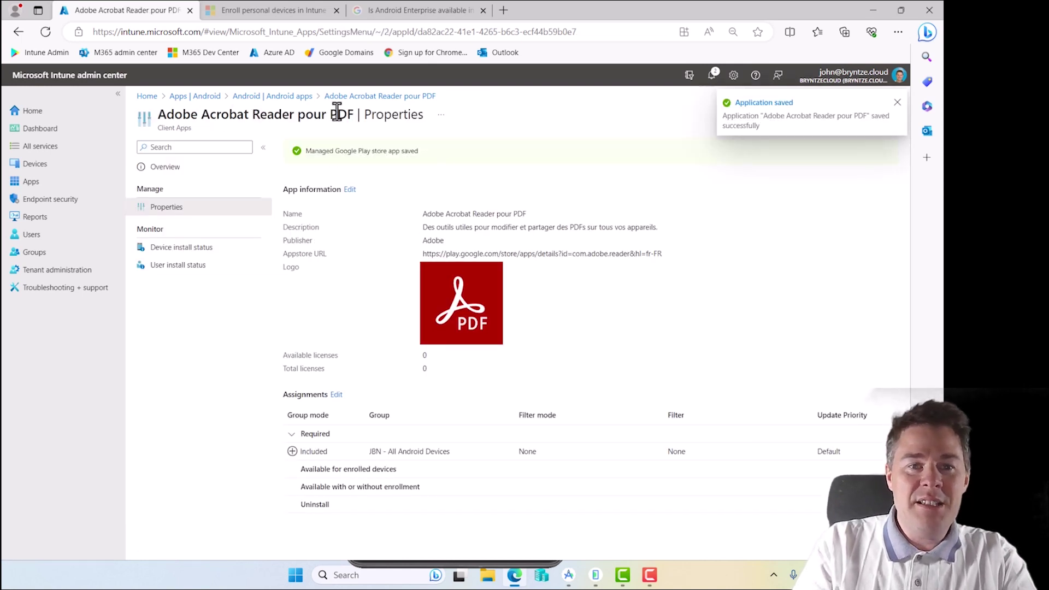
# Step: Refresh the Android apps list to see Adobe assigned, then open Chrome
pyautogui.click(273, 97)
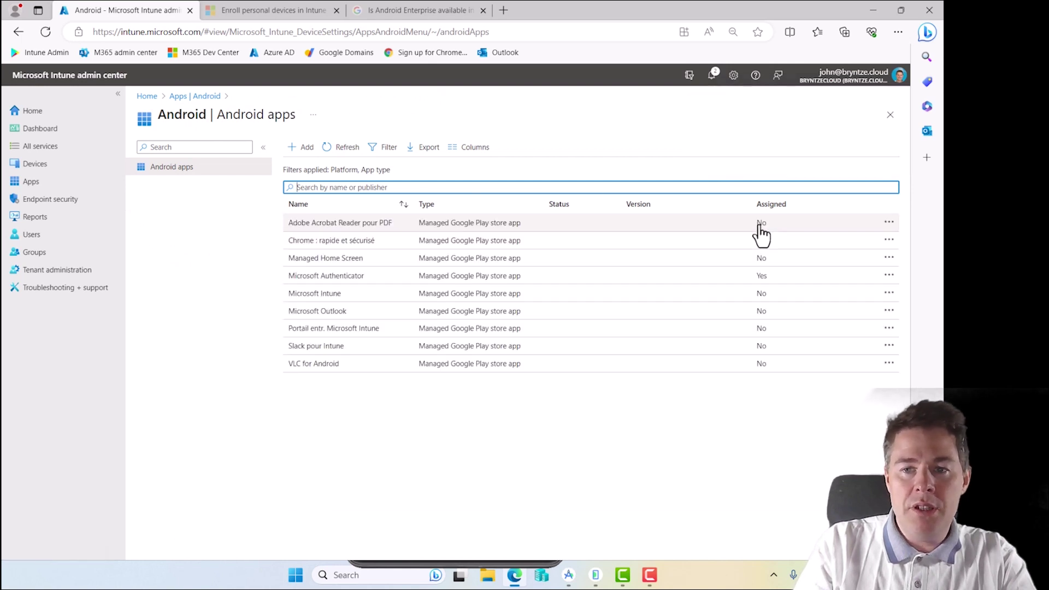
pyautogui.click(343, 150)
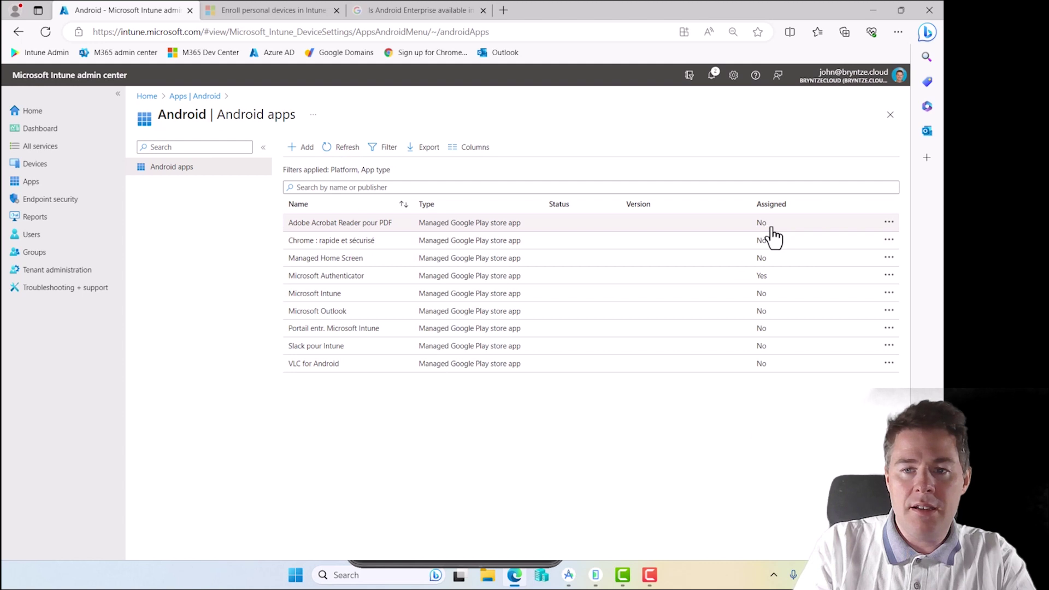
pyautogui.click(346, 155)
pyautogui.click(347, 155)
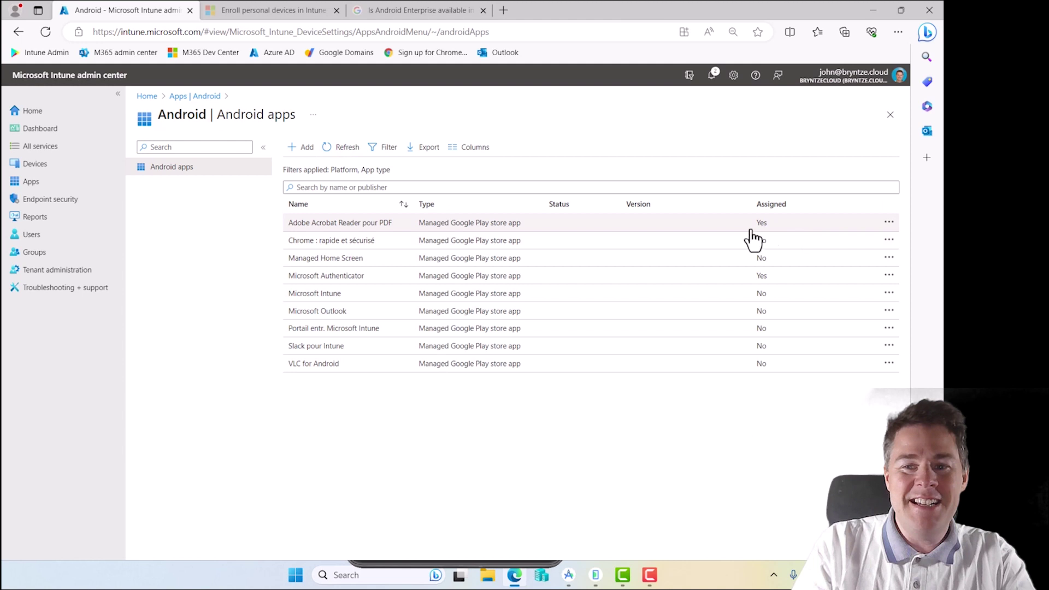
pyautogui.click(321, 249)
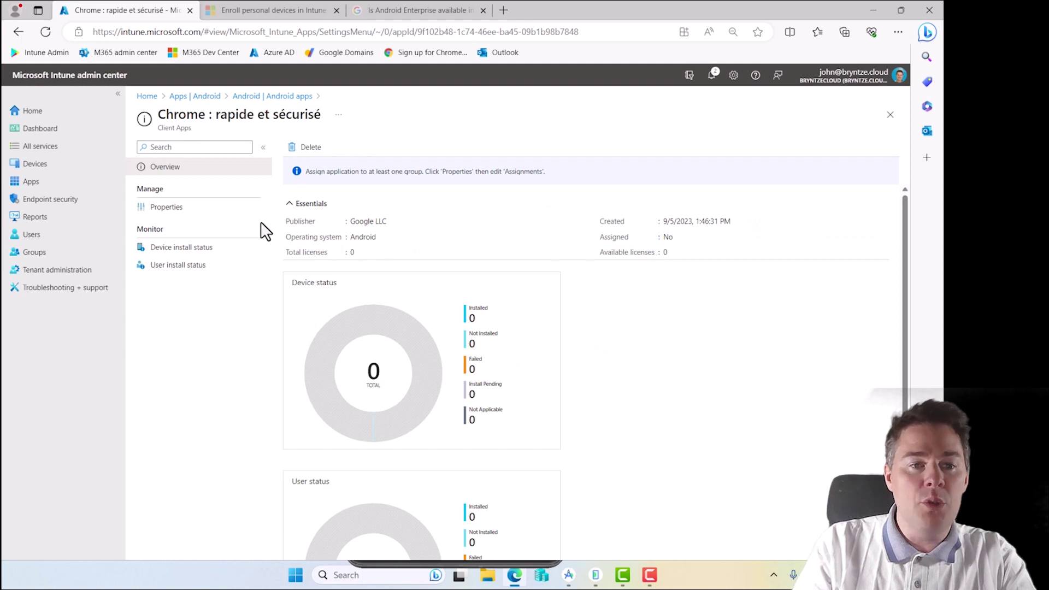
# Step: Make Chrome available to all users on enrolled devices and save the assignment
pyautogui.click(165, 213)
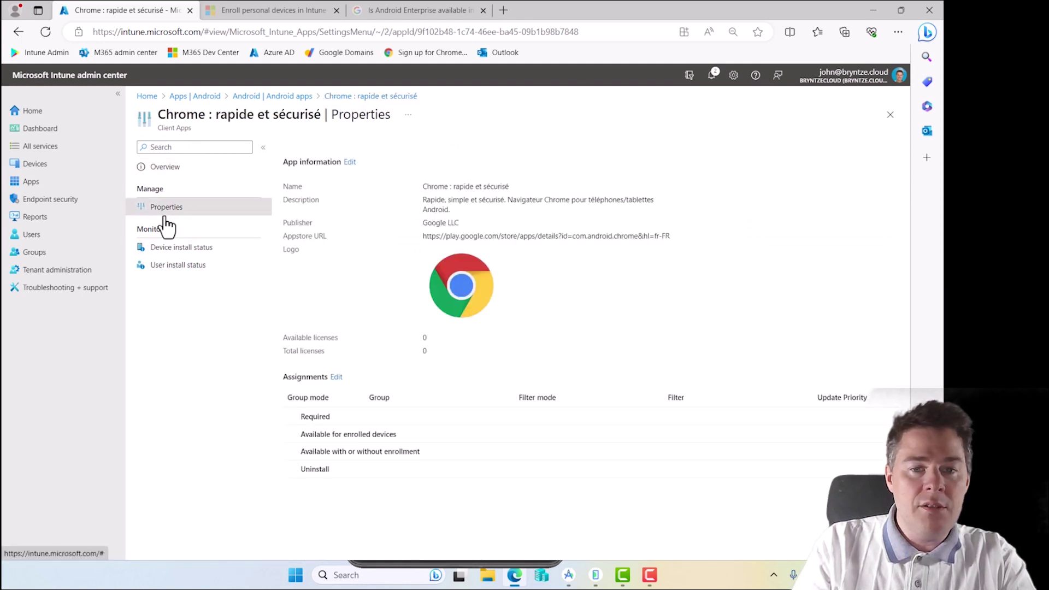
pyautogui.click(336, 377)
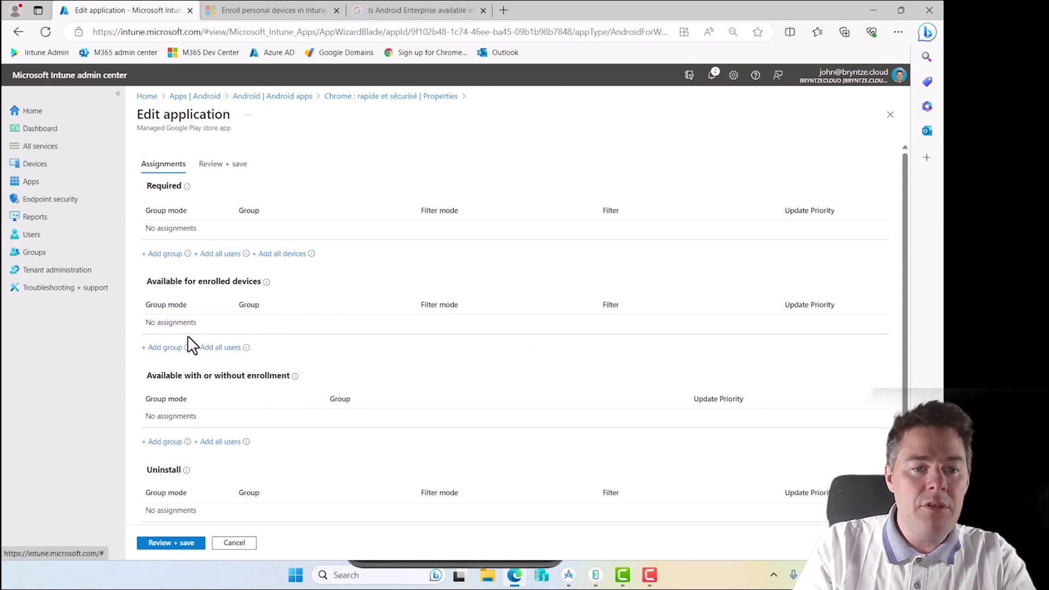
pyautogui.click(224, 350)
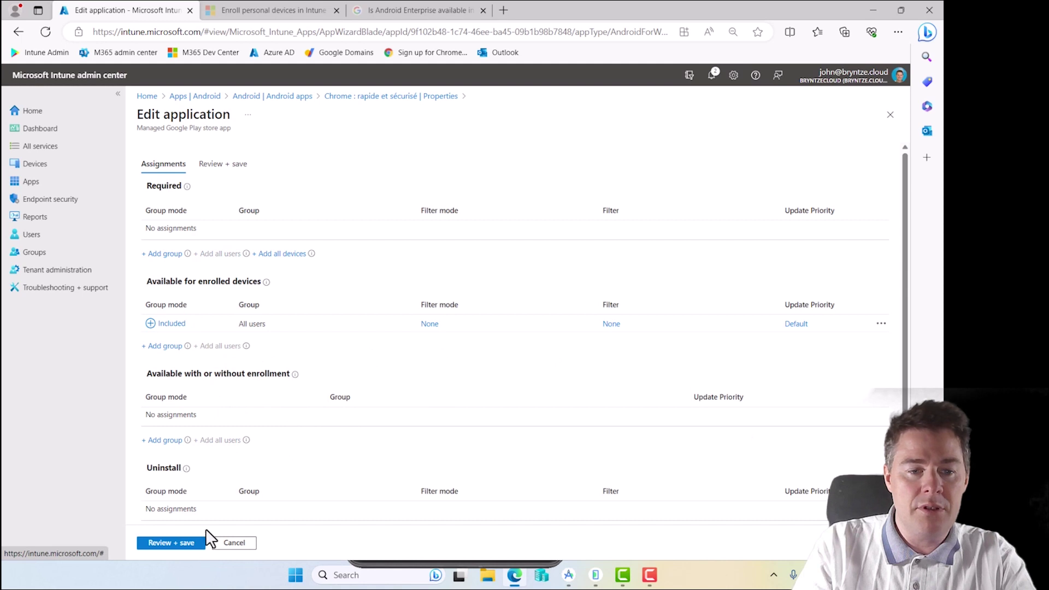
pyautogui.click(174, 544)
pyautogui.click(159, 544)
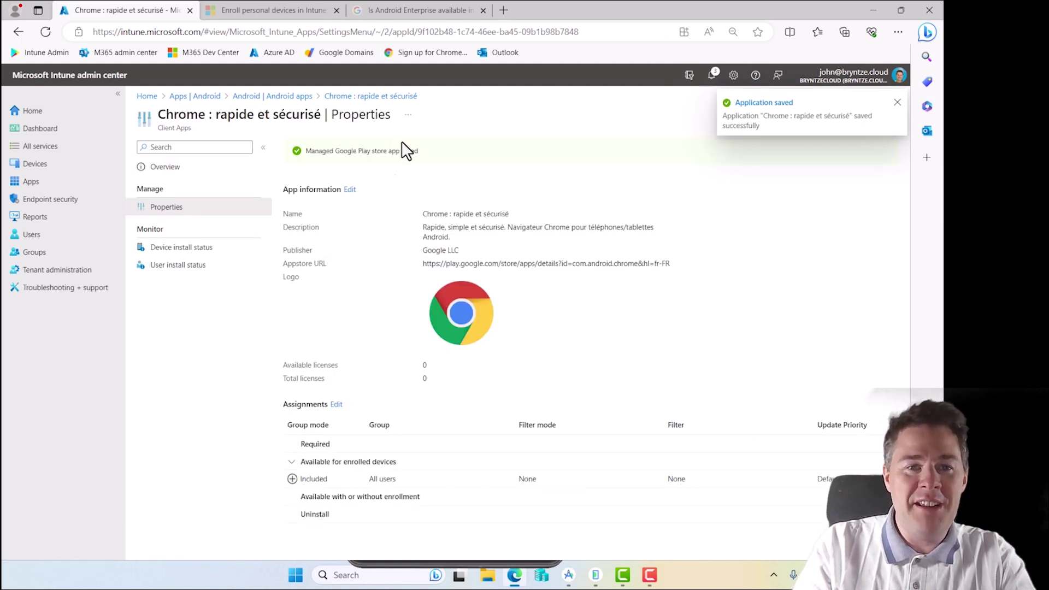
# Step: Refresh the Android apps list to confirm Chrome is assigned, then open Microsoft Outlook
pyautogui.click(280, 96)
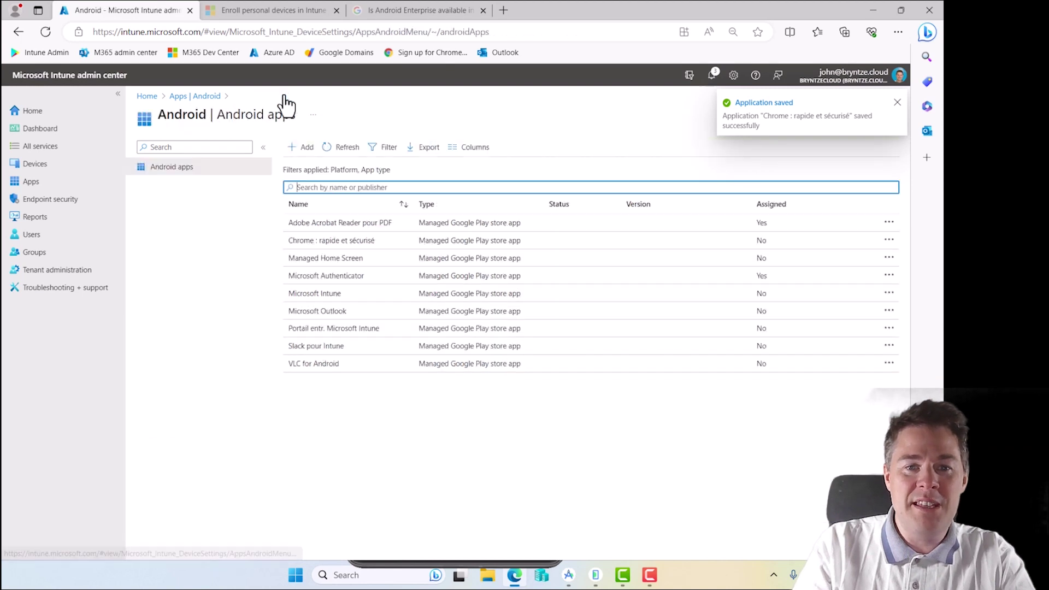
pyautogui.click(343, 148)
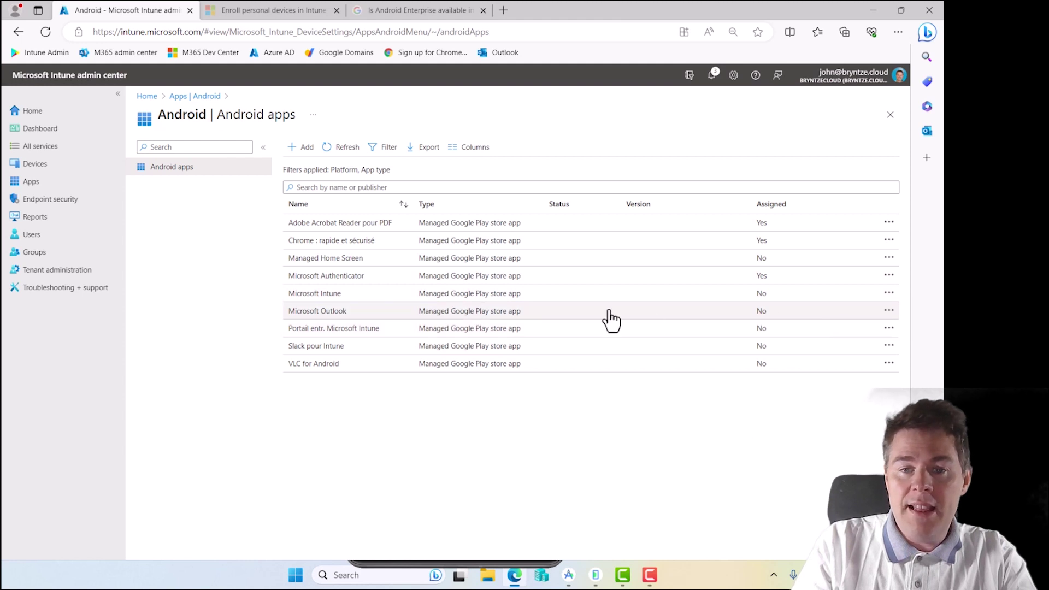
pyautogui.click(354, 313)
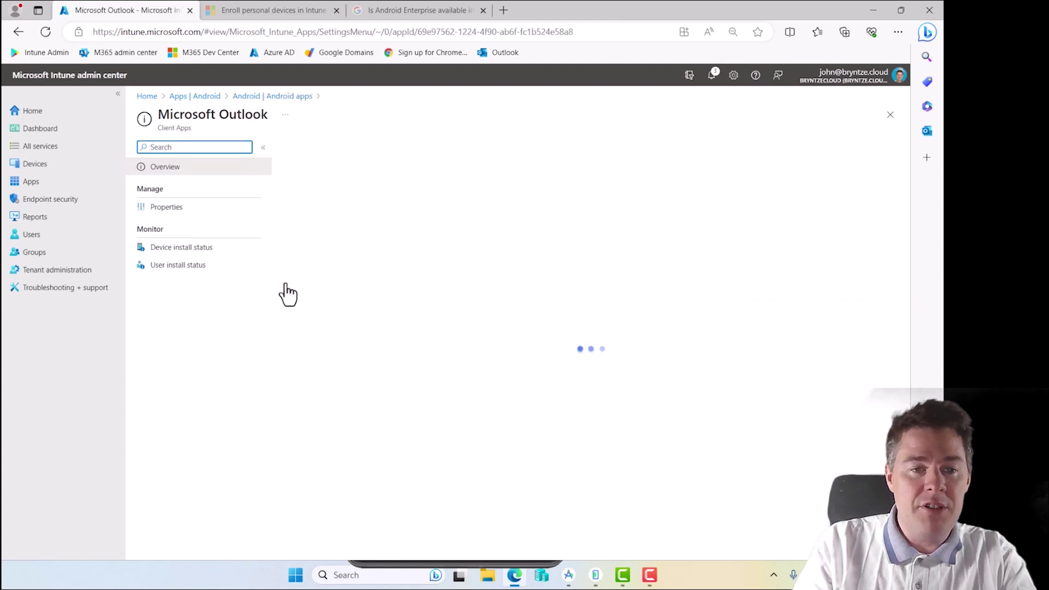
# Step: Add JBN - All Android Devices under Outlook's Required assignments, save, then open Slack pour Intune
pyautogui.click(174, 210)
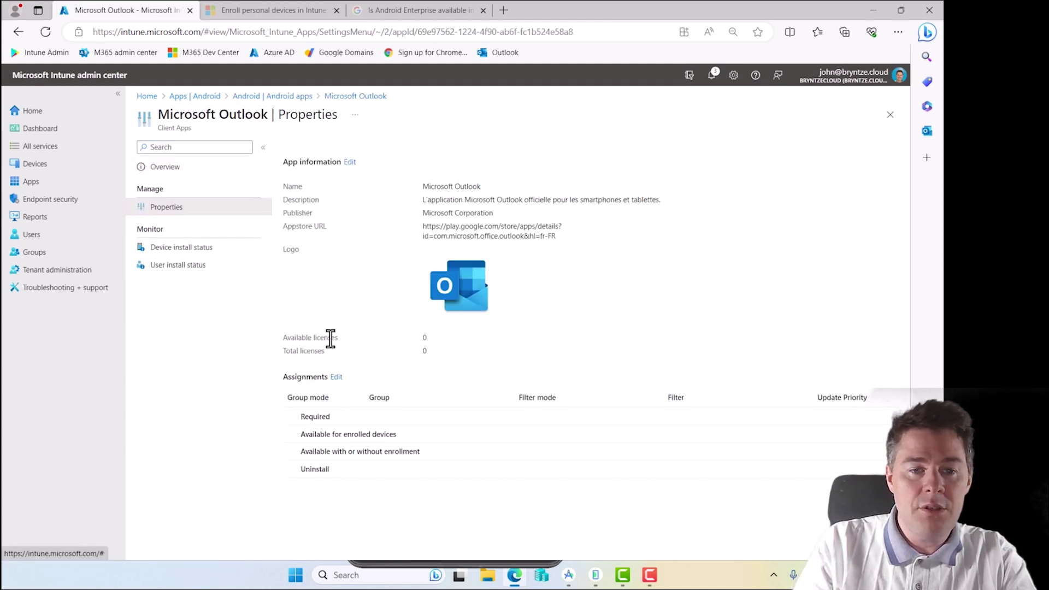
pyautogui.click(336, 378)
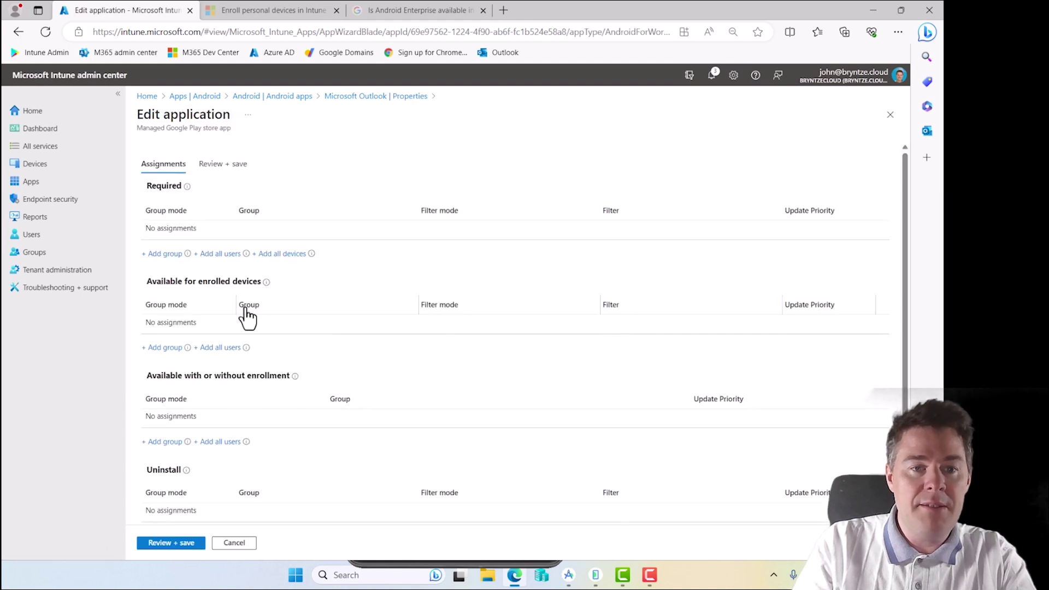
pyautogui.click(159, 254)
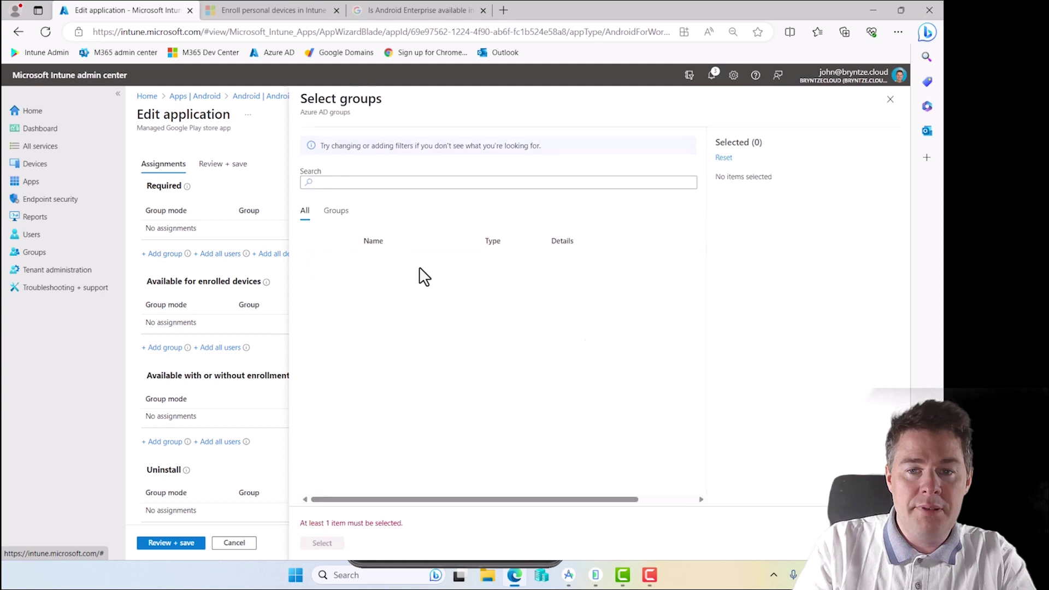
pyautogui.click(313, 282)
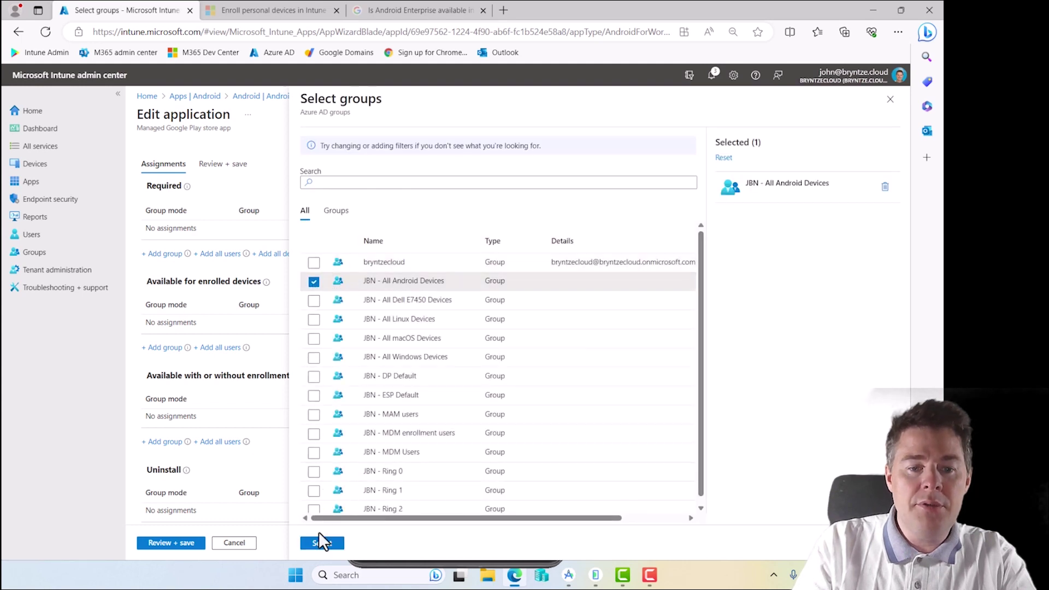
pyautogui.click(323, 543)
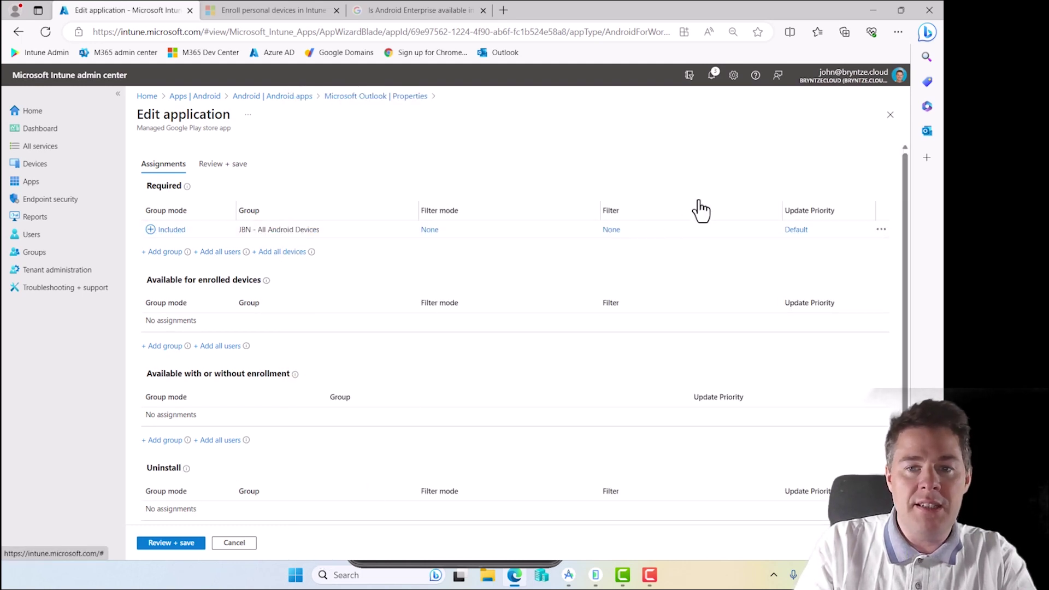
pyautogui.click(184, 546)
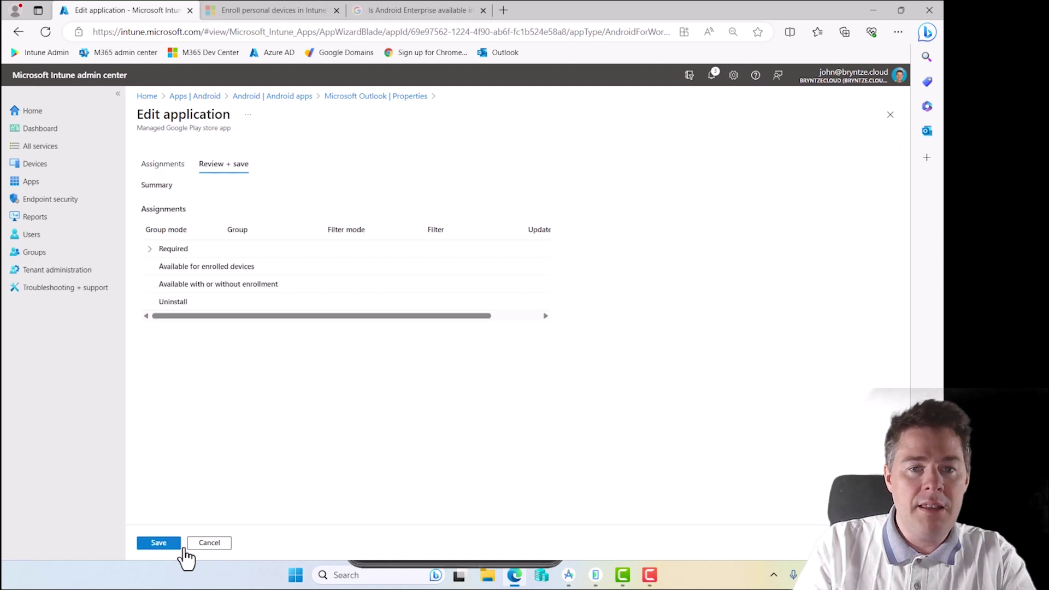
pyautogui.click(162, 544)
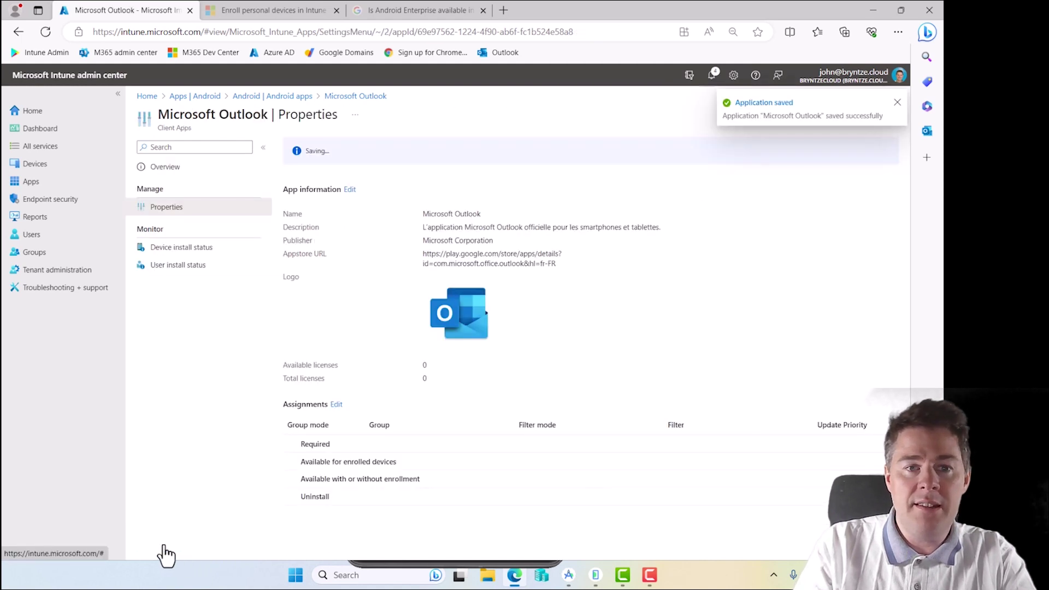
pyautogui.click(295, 96)
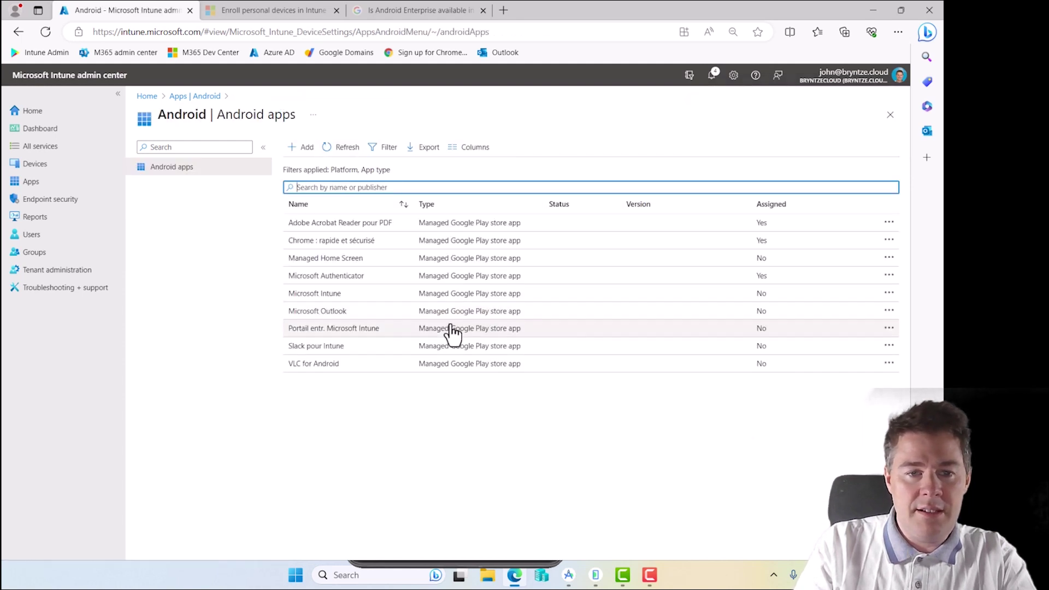
pyautogui.click(330, 350)
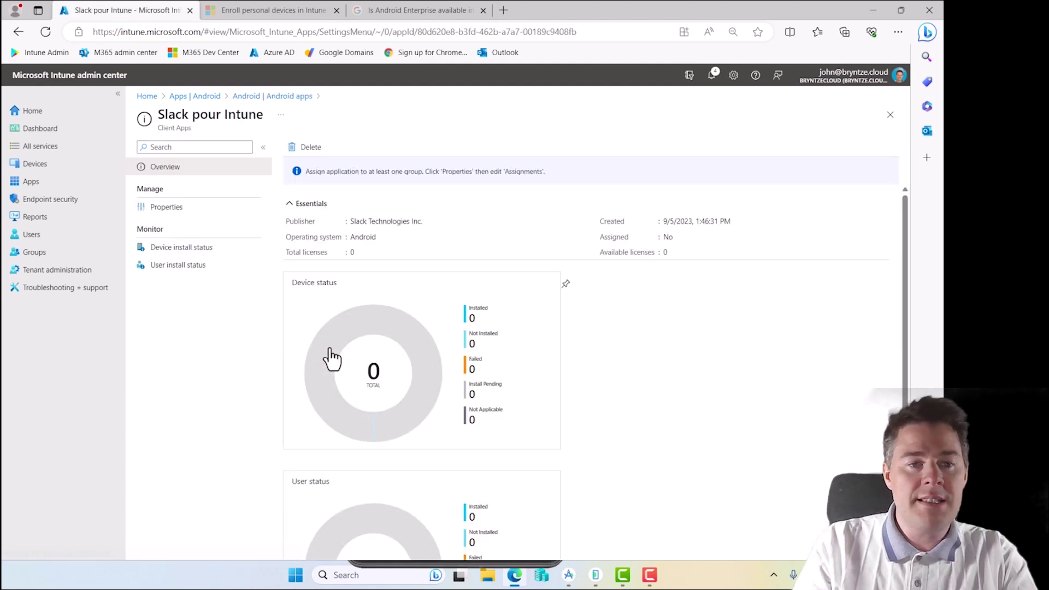
# Step: Add JBN - All Android Devices under Slack pour Intune's Required assignments and save
pyautogui.click(160, 209)
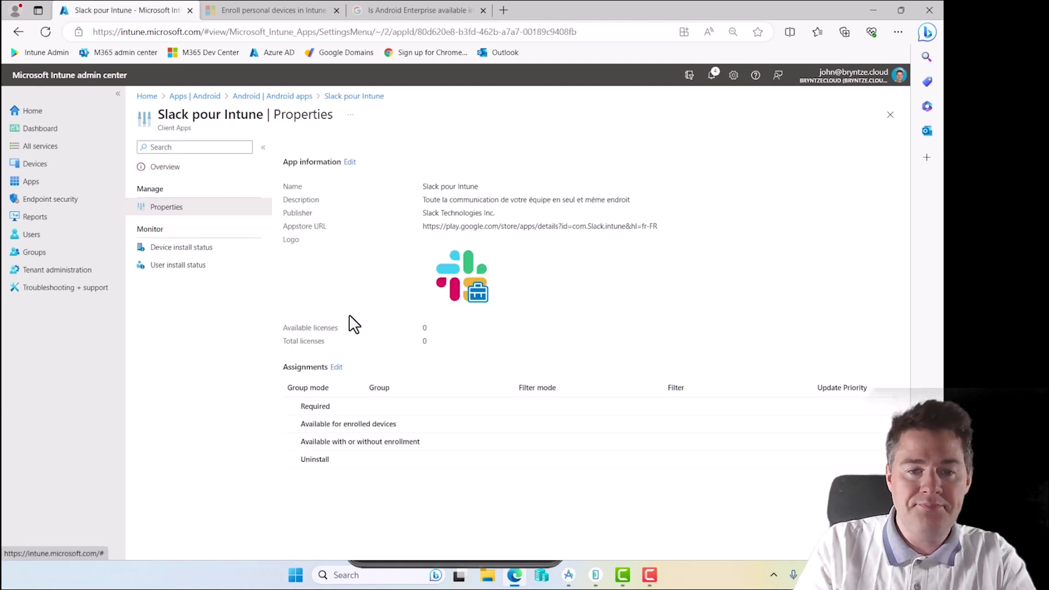
pyautogui.click(336, 368)
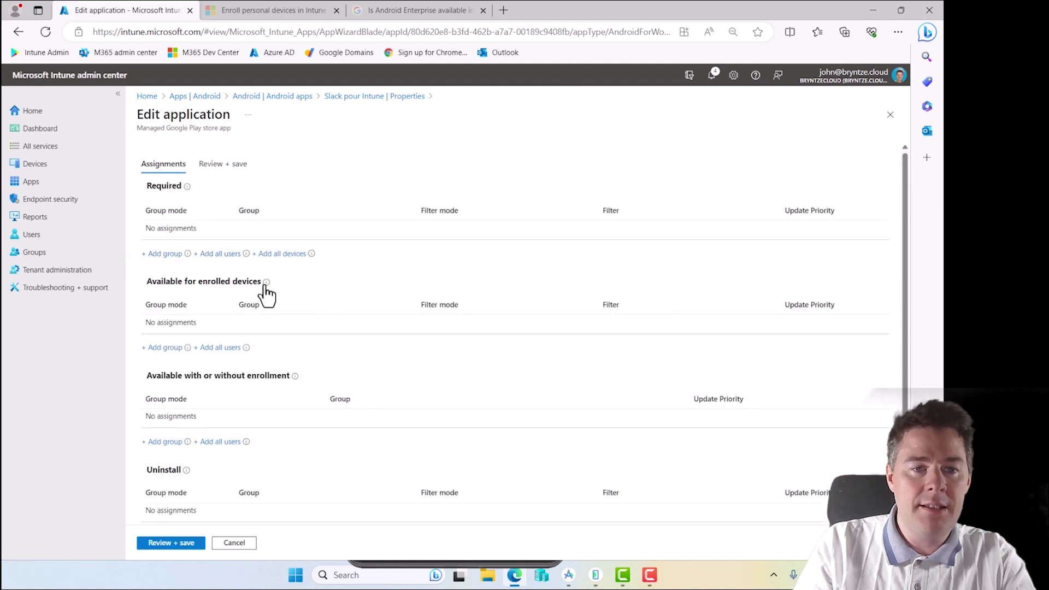
pyautogui.click(160, 255)
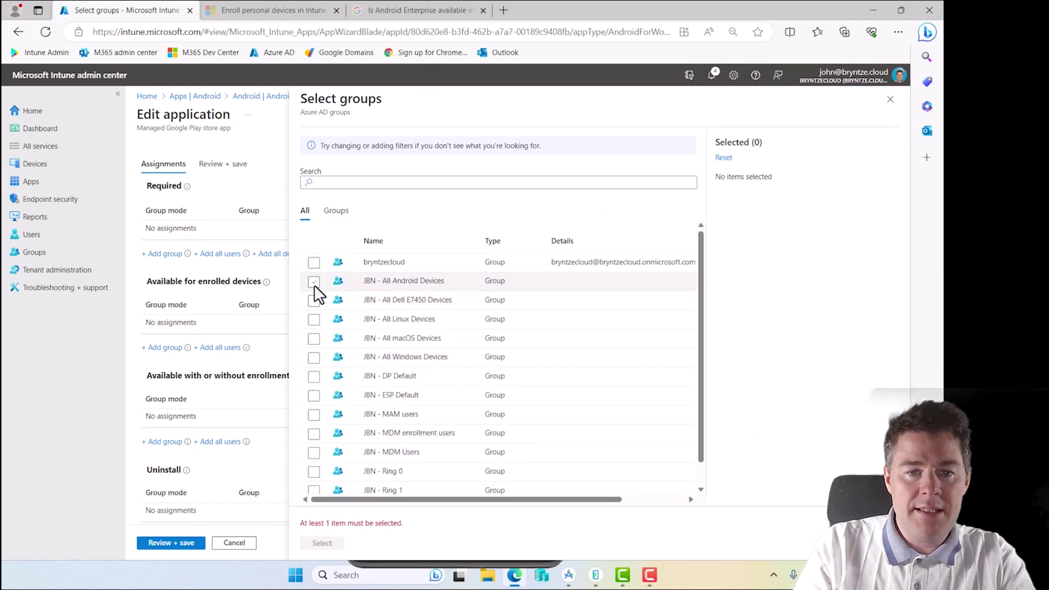
pyautogui.click(313, 282)
pyautogui.click(327, 544)
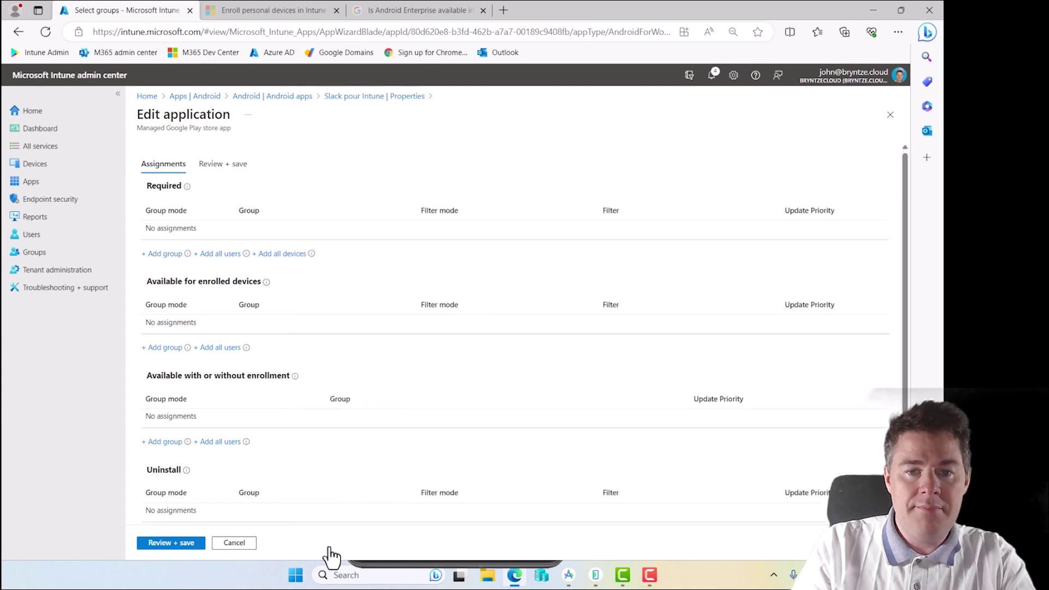
pyautogui.click(186, 544)
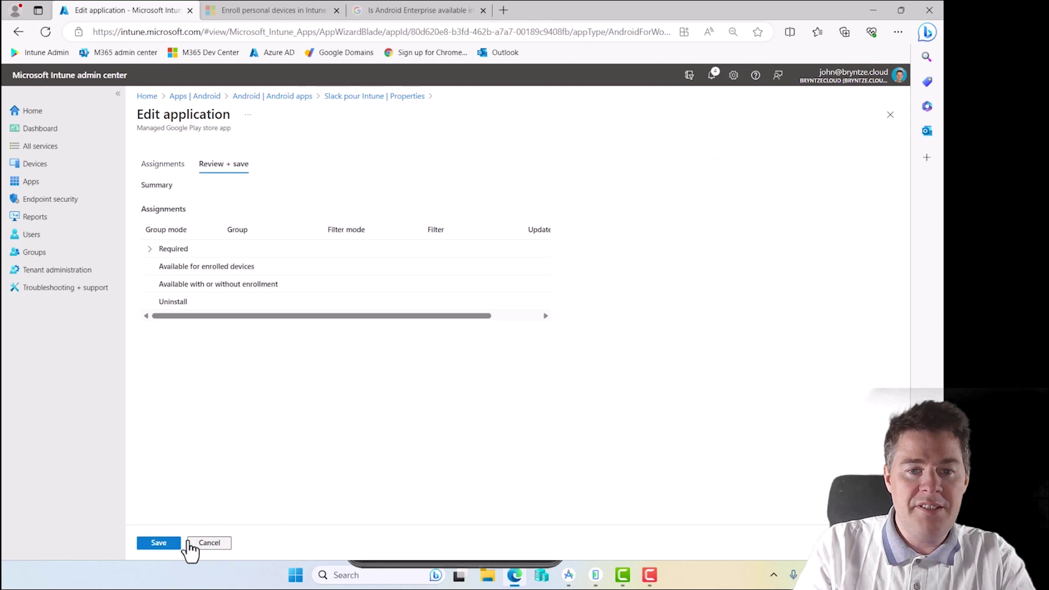
pyautogui.click(165, 544)
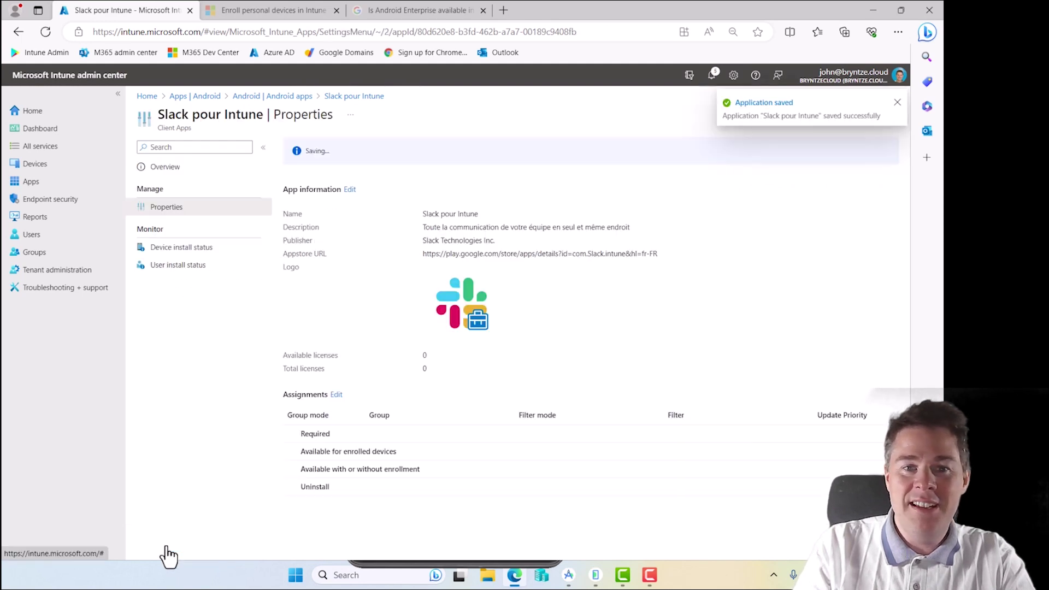
# Step: Give VLC for Android an all-users assignment under Available with or without enrollment and save
pyautogui.click(276, 96)
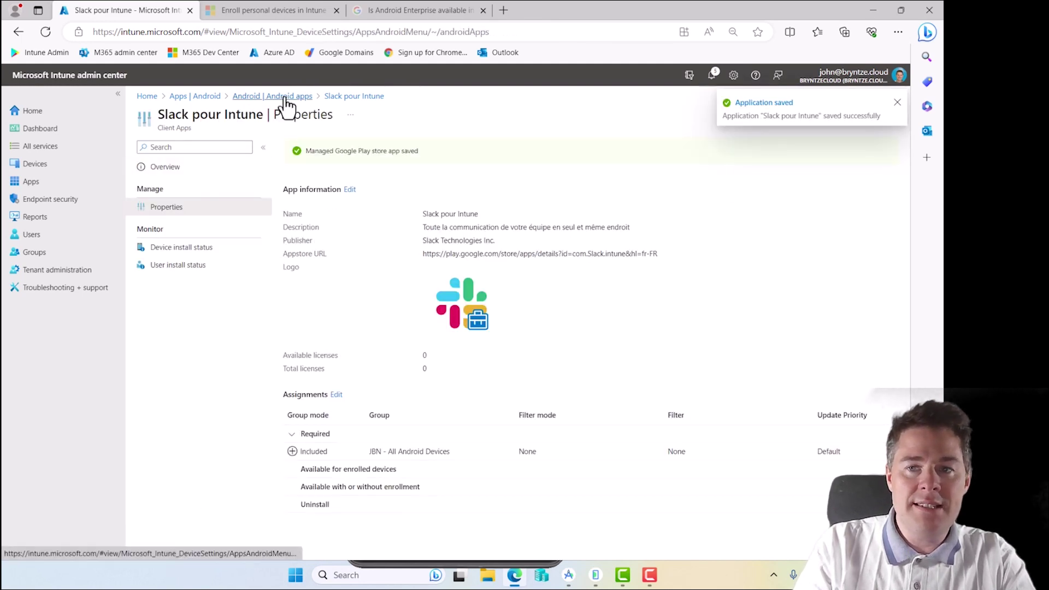
pyautogui.click(327, 363)
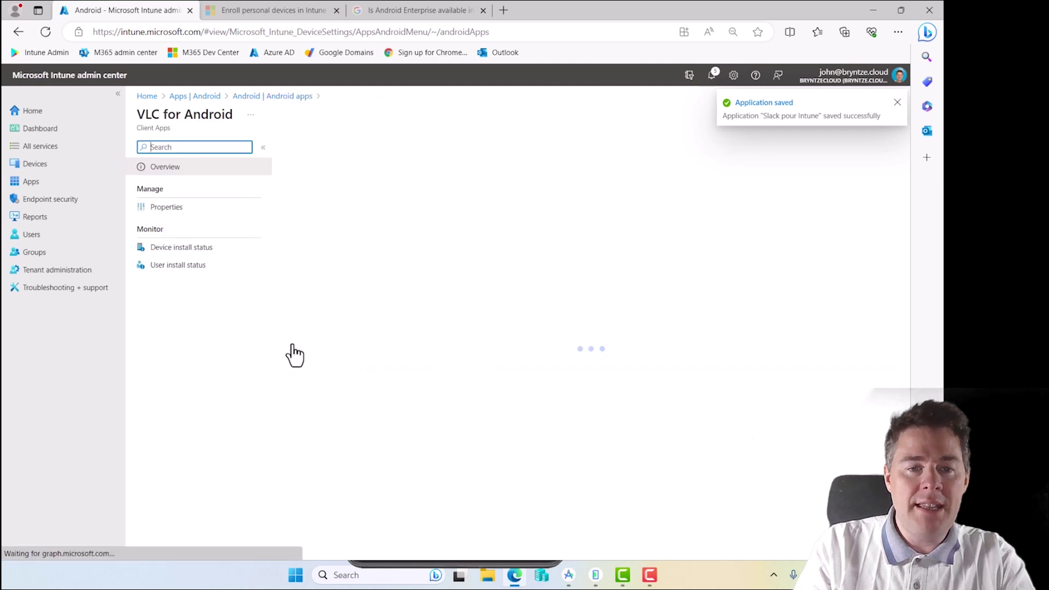
pyautogui.click(191, 208)
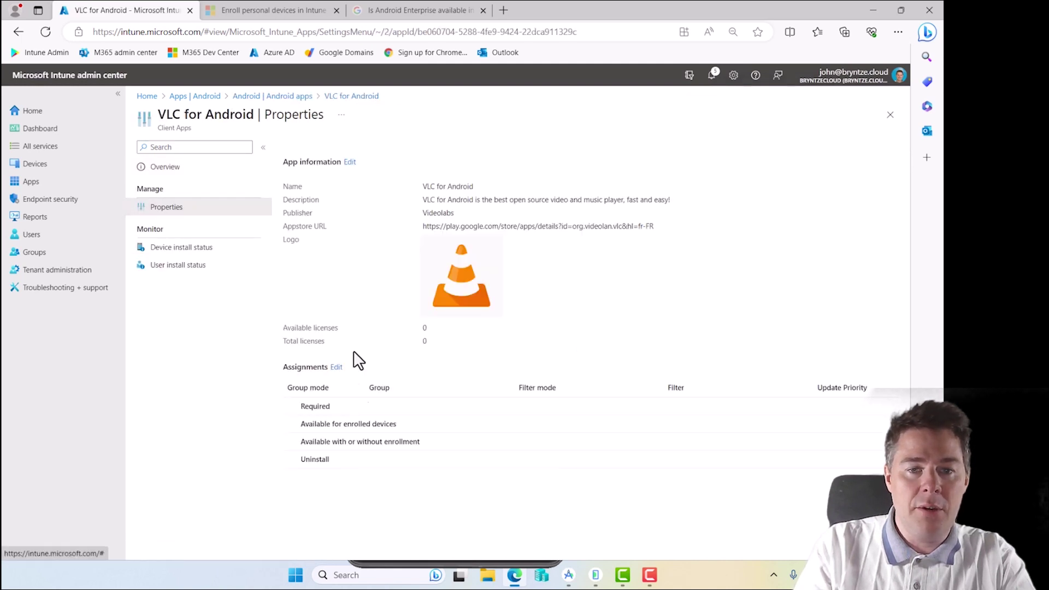
pyautogui.click(335, 367)
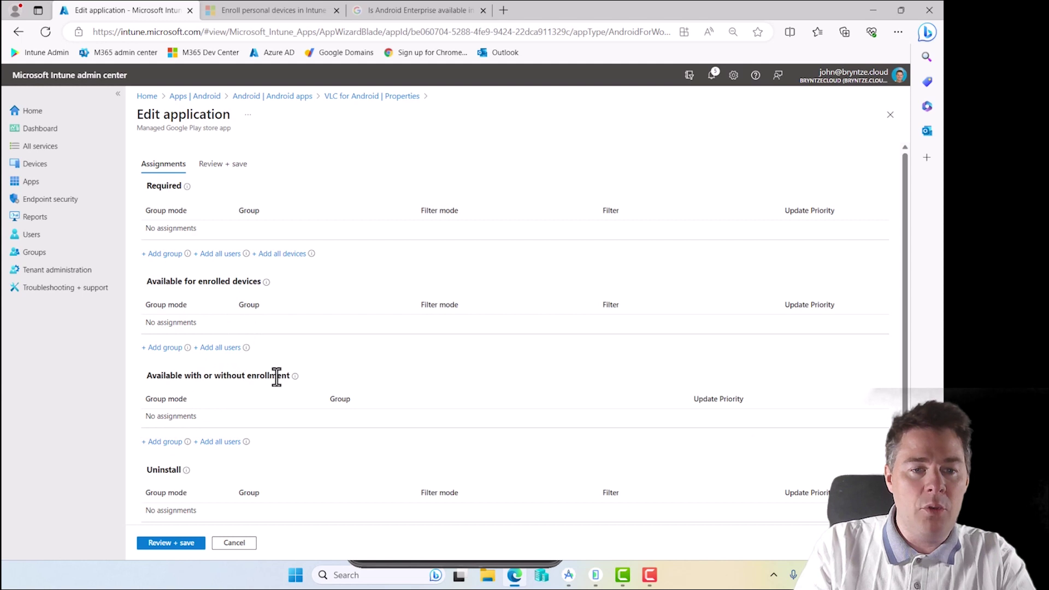
pyautogui.click(179, 436)
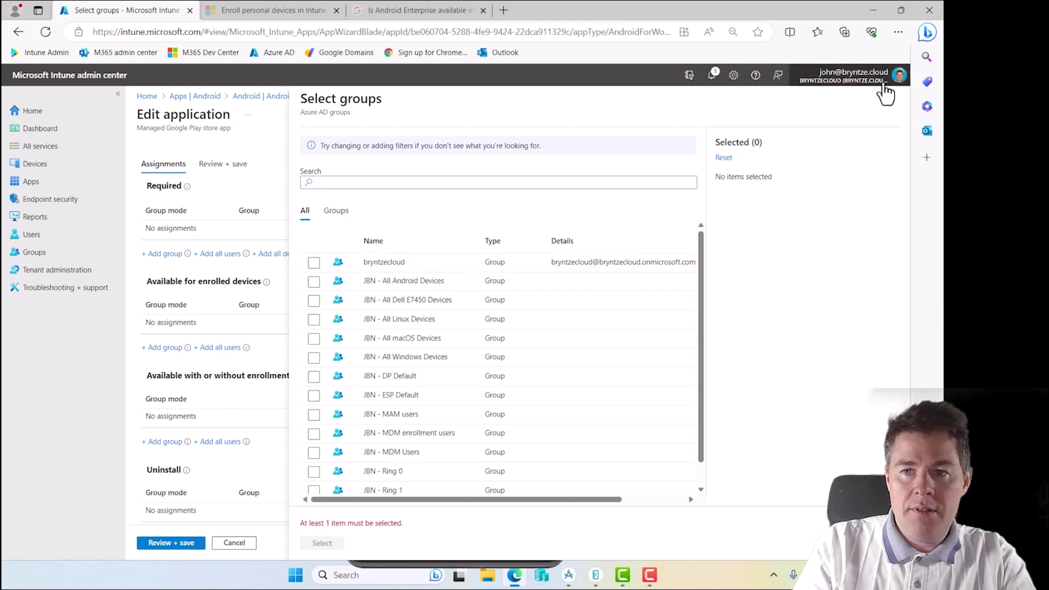
pyautogui.click(887, 107)
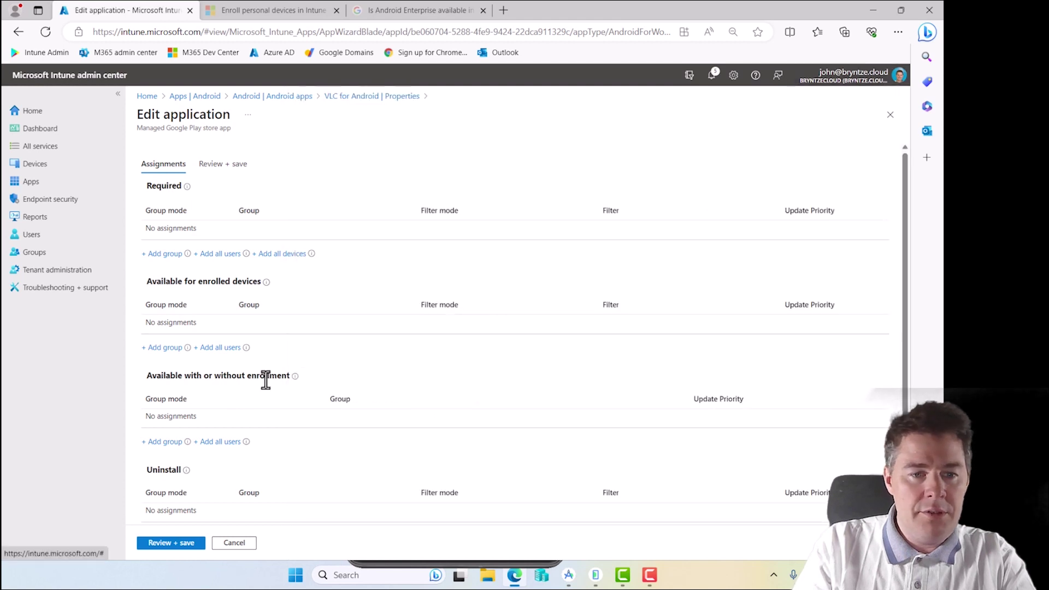
pyautogui.click(221, 443)
pyautogui.click(163, 544)
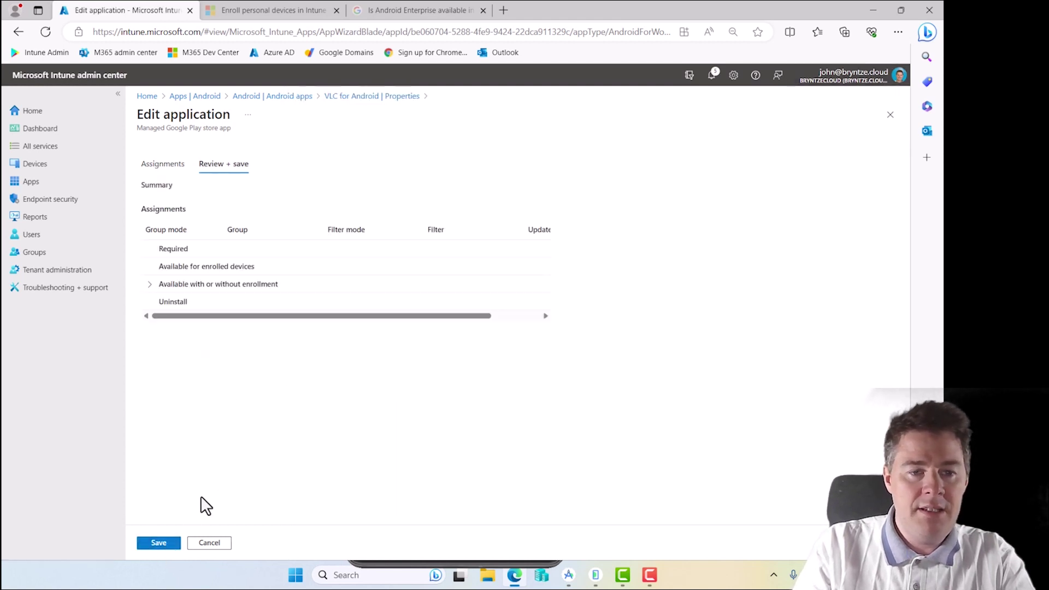
pyautogui.click(159, 544)
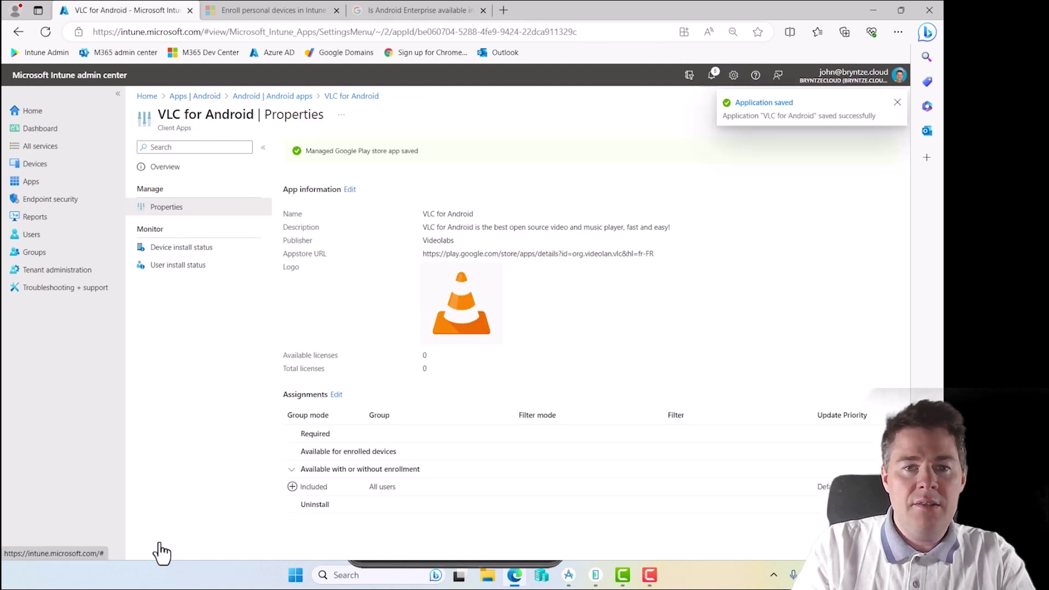
pyautogui.click(276, 97)
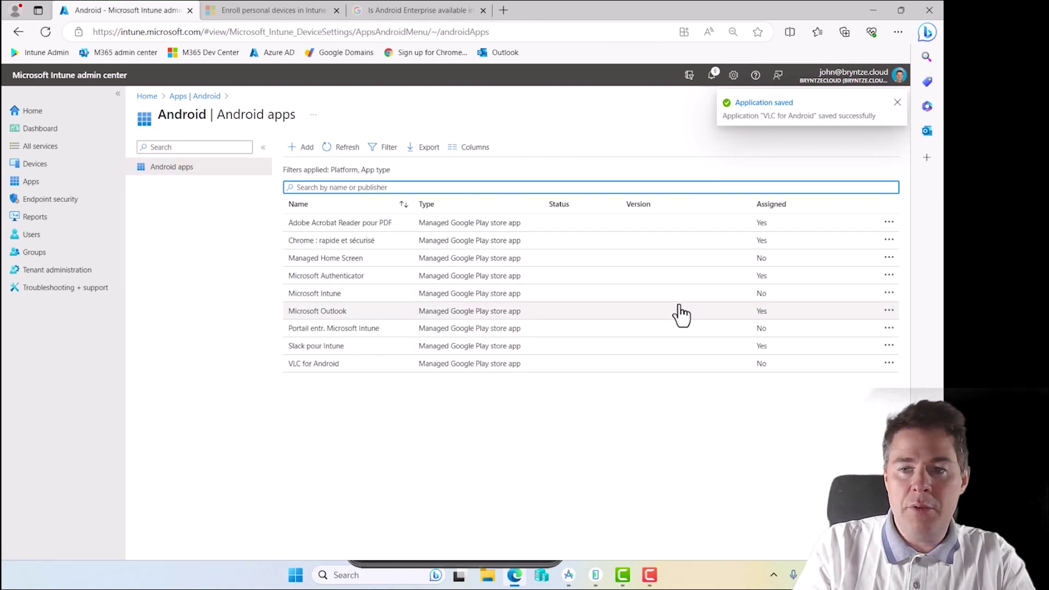
# Step: Refresh the Android apps list to check assignments, then switch to the Android emulator
pyautogui.click(343, 148)
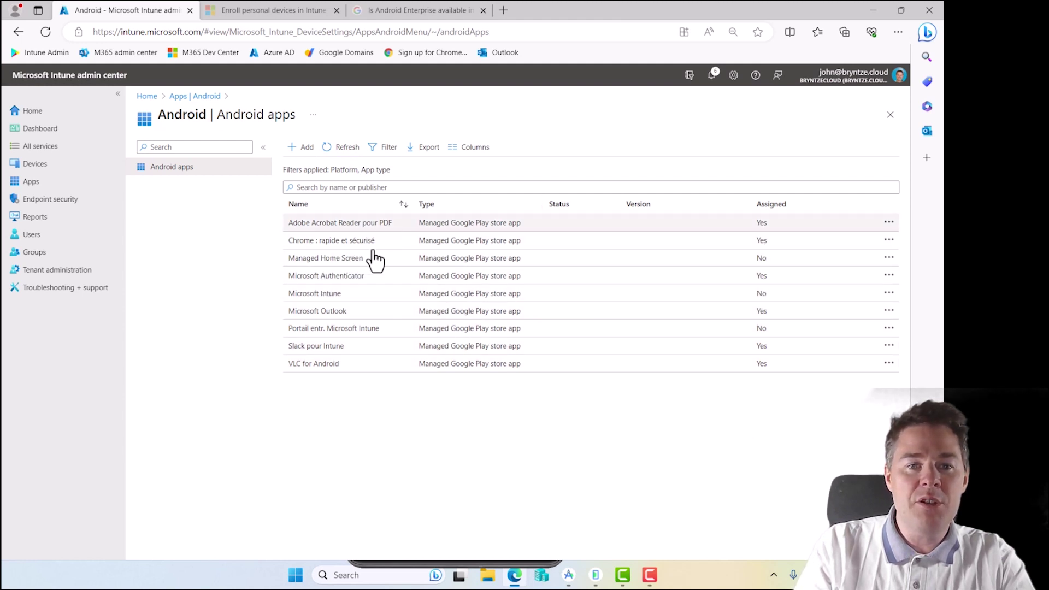
pyautogui.click(596, 578)
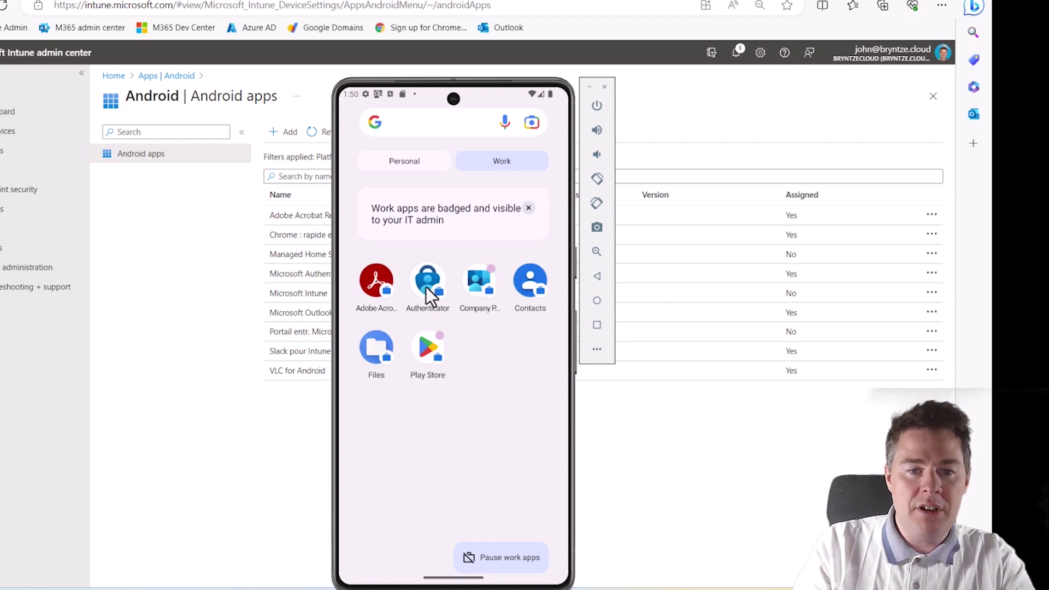
# Step: Briefly open Adobe Acrobat, then launch Company Portal from the work profile app drawer
pyautogui.click(391, 283)
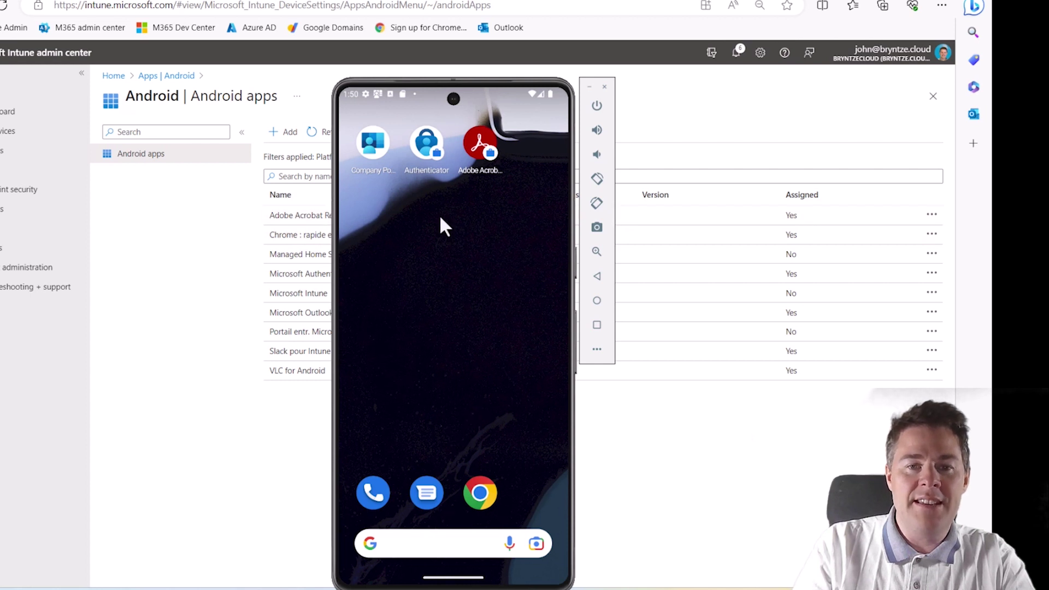
pyautogui.moveTo(458, 299); pyautogui.dragTo(456, 290)
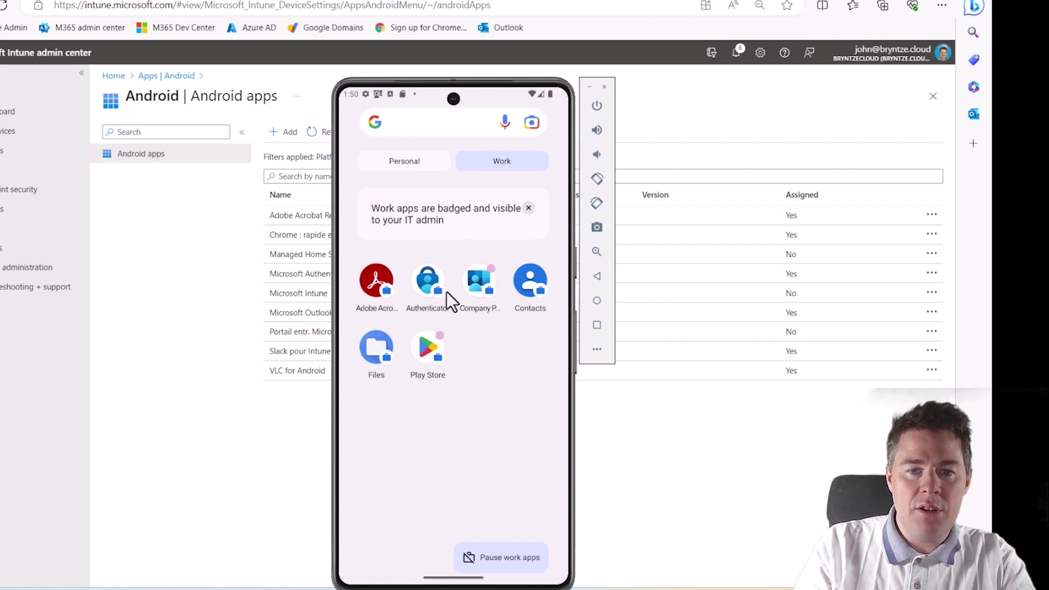
pyautogui.click(477, 290)
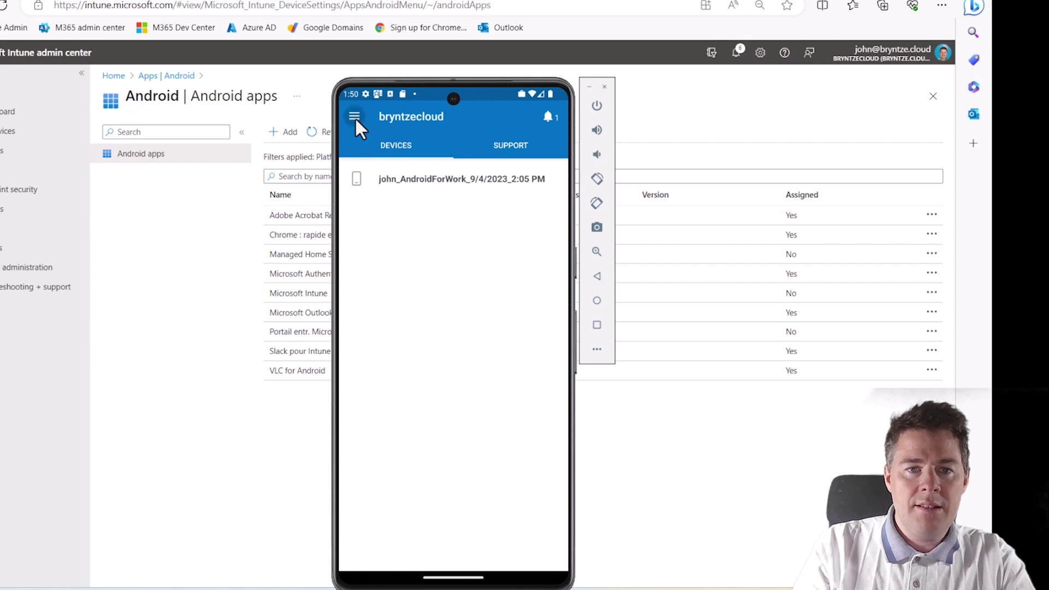
# Step: Run a Management Policy SYNC from Company Portal Settings, then return to the devices page
pyautogui.click(356, 119)
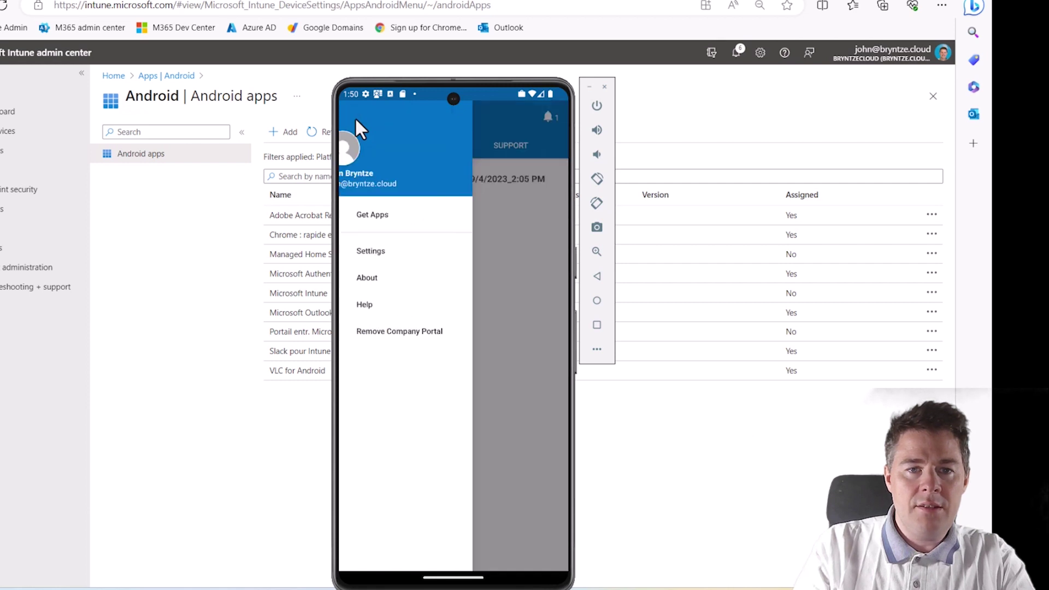
pyautogui.click(391, 251)
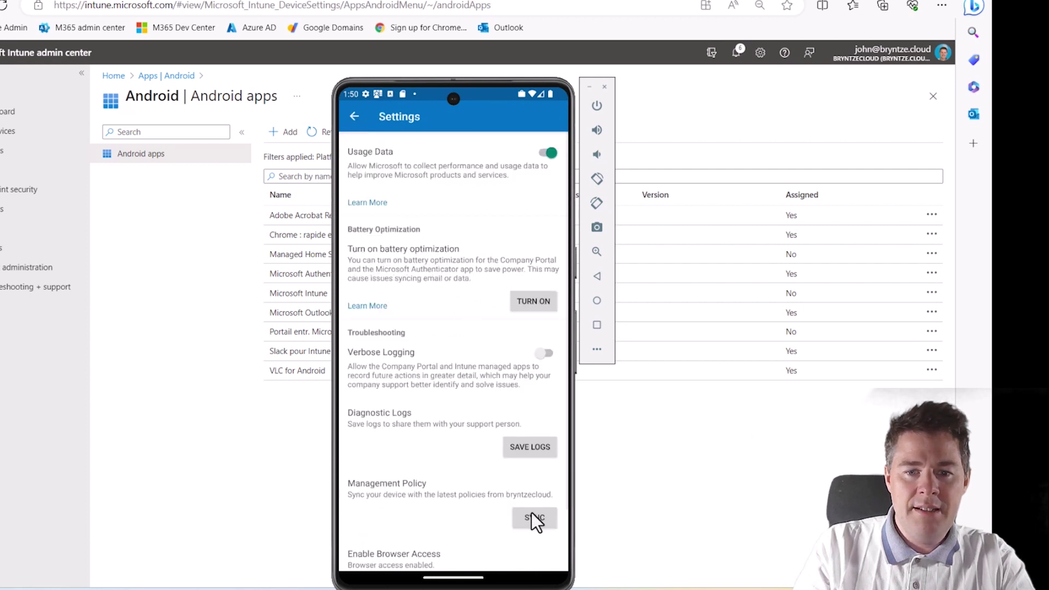
pyautogui.click(534, 517)
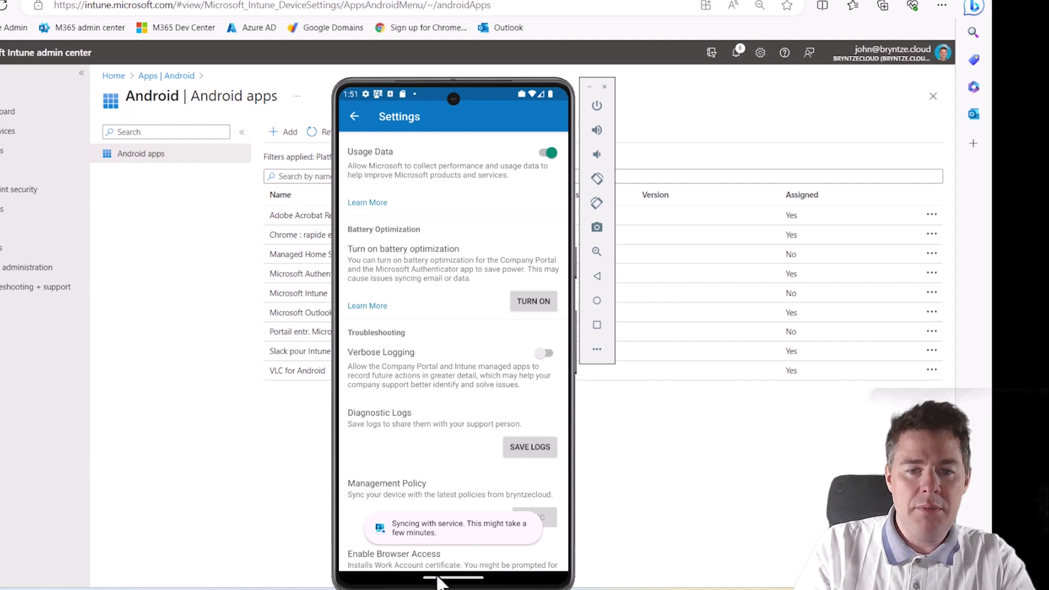
pyautogui.hotkey('ctrl', 'h')
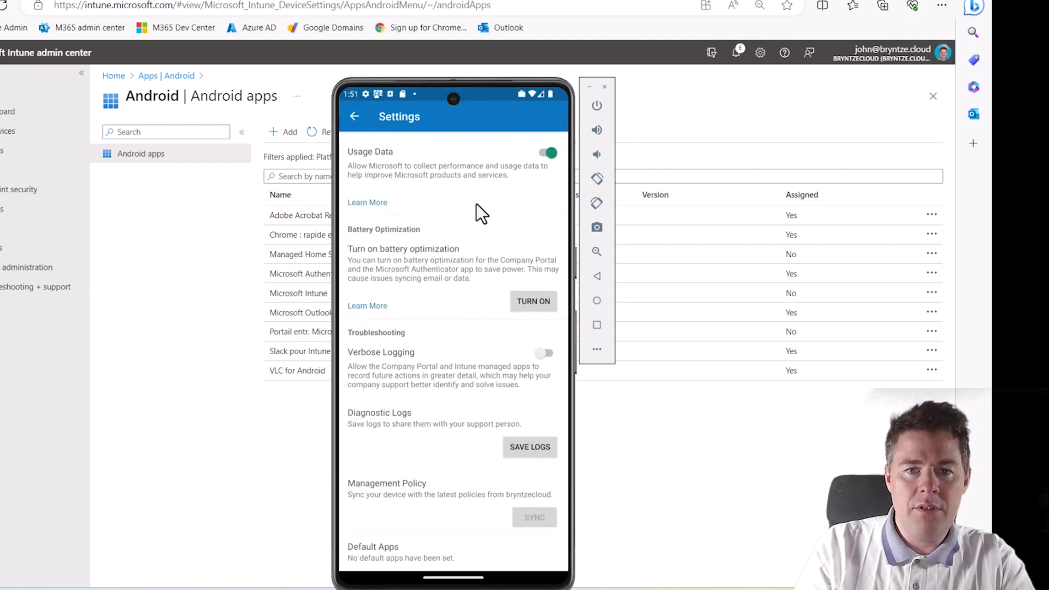
pyautogui.click(353, 116)
# Step: From Company Portal's Get Apps, start installing Google Chrome into the work profile
pyautogui.click(353, 116)
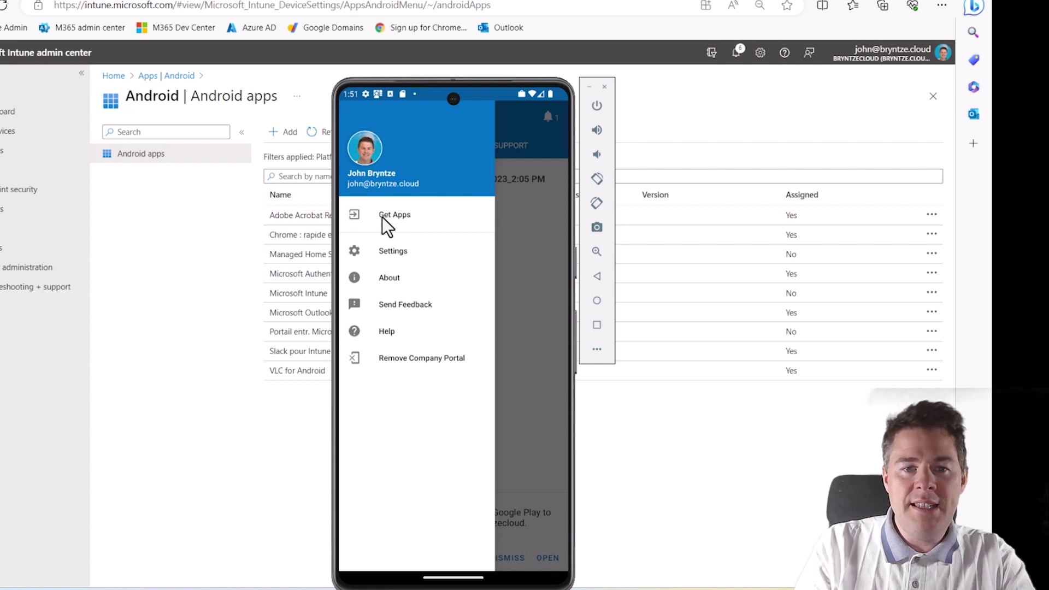
pyautogui.click(527, 291)
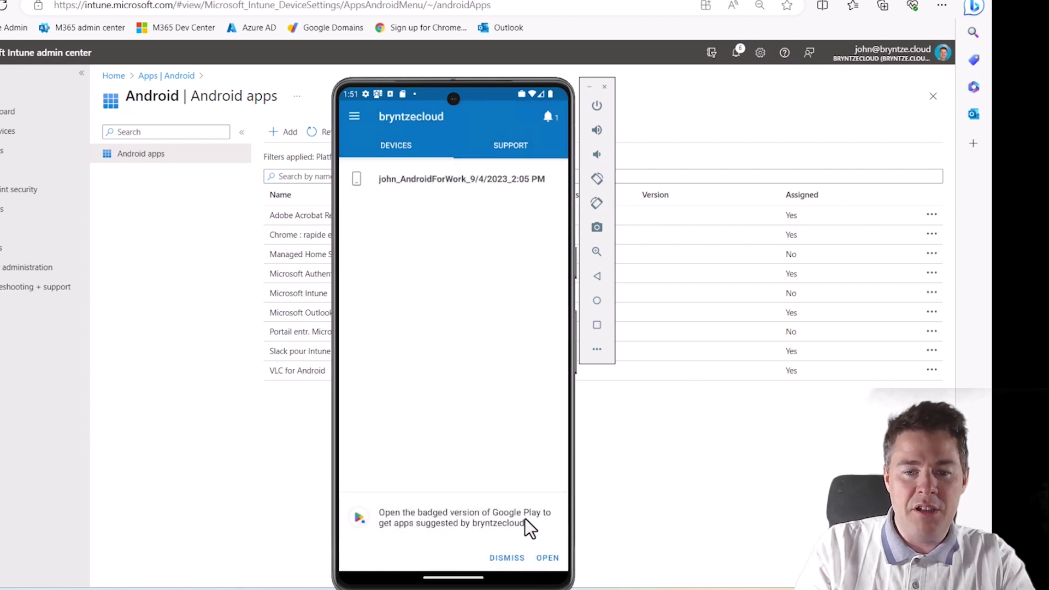
pyautogui.click(356, 121)
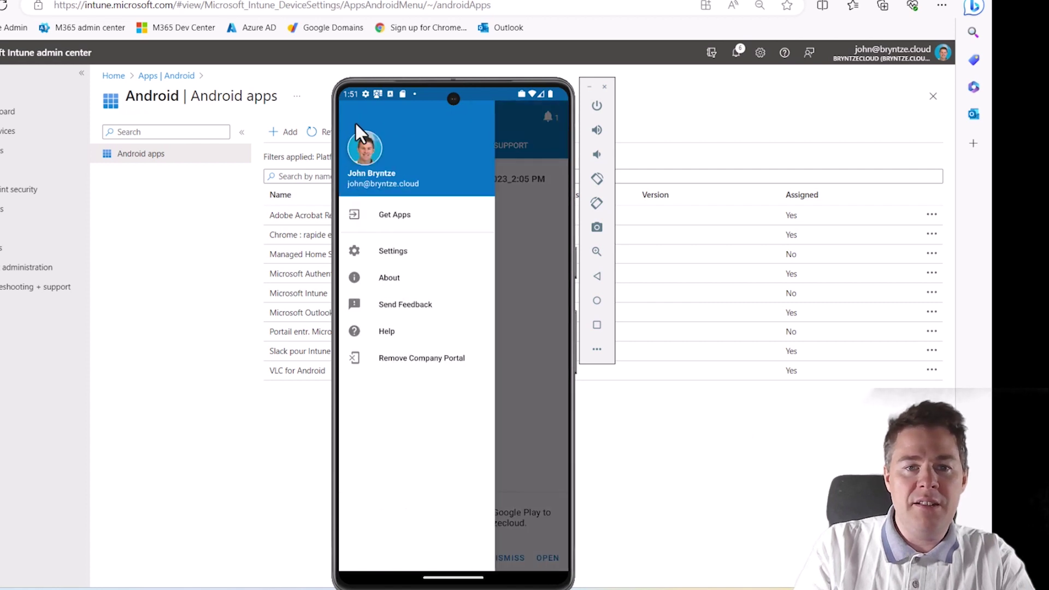
pyautogui.click(380, 220)
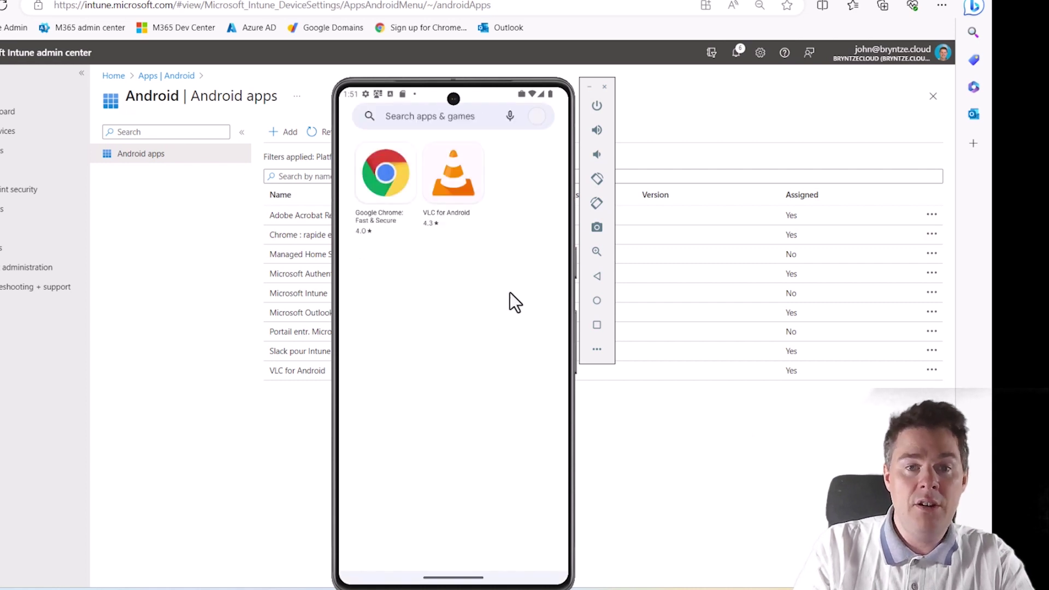
pyautogui.click(389, 185)
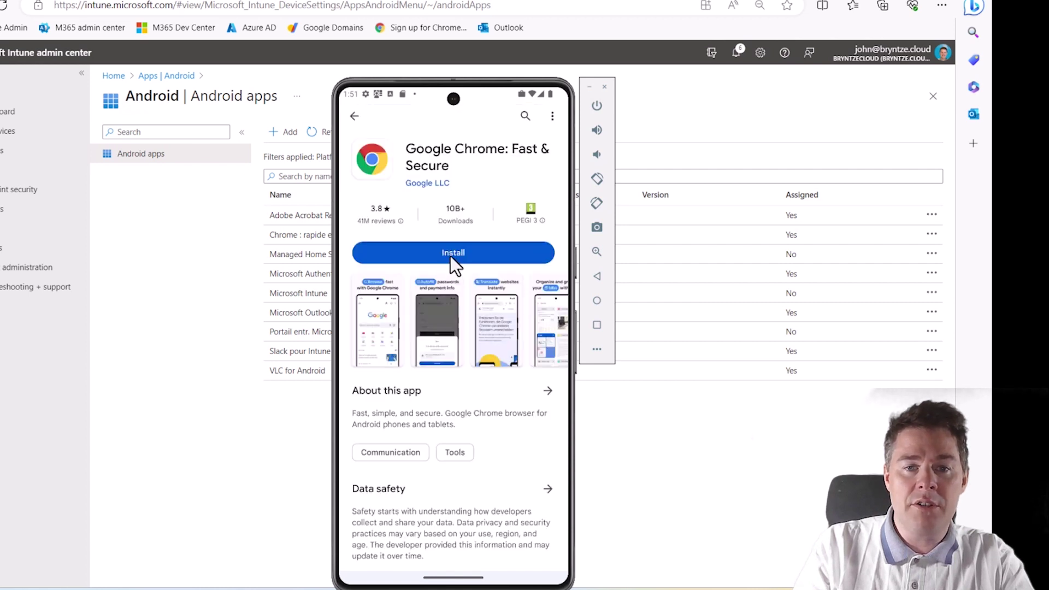
pyautogui.click(451, 254)
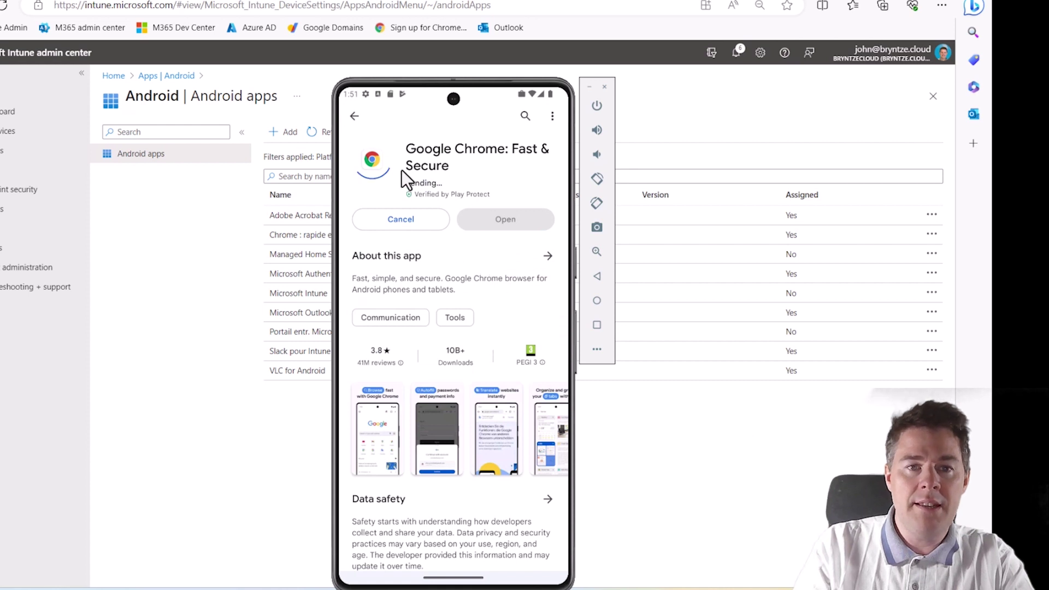
# Step: Start installing VLC for Android from the suggested work apps list
pyautogui.click(355, 116)
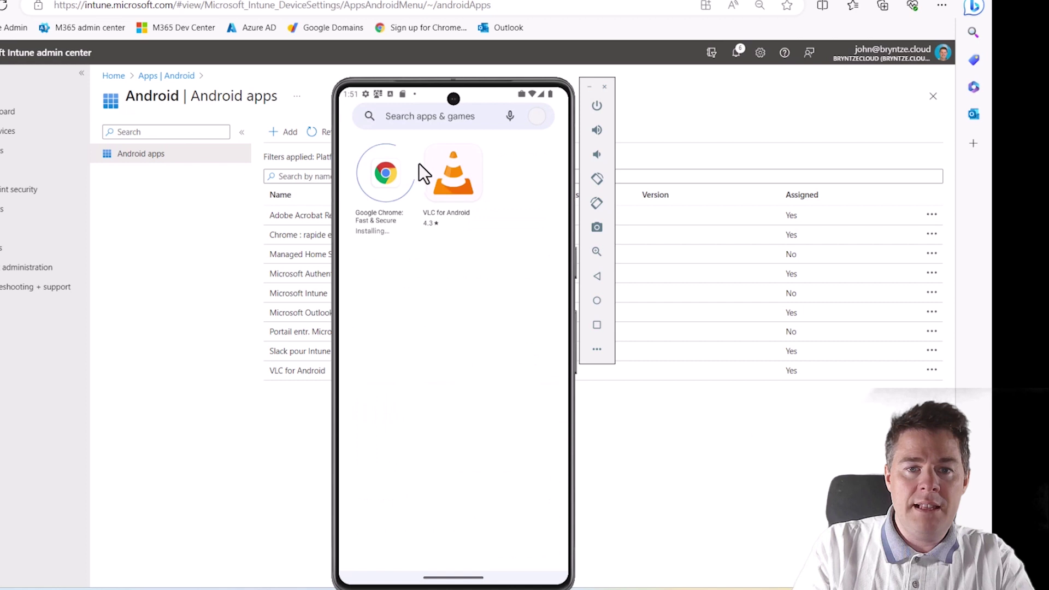
pyautogui.click(455, 183)
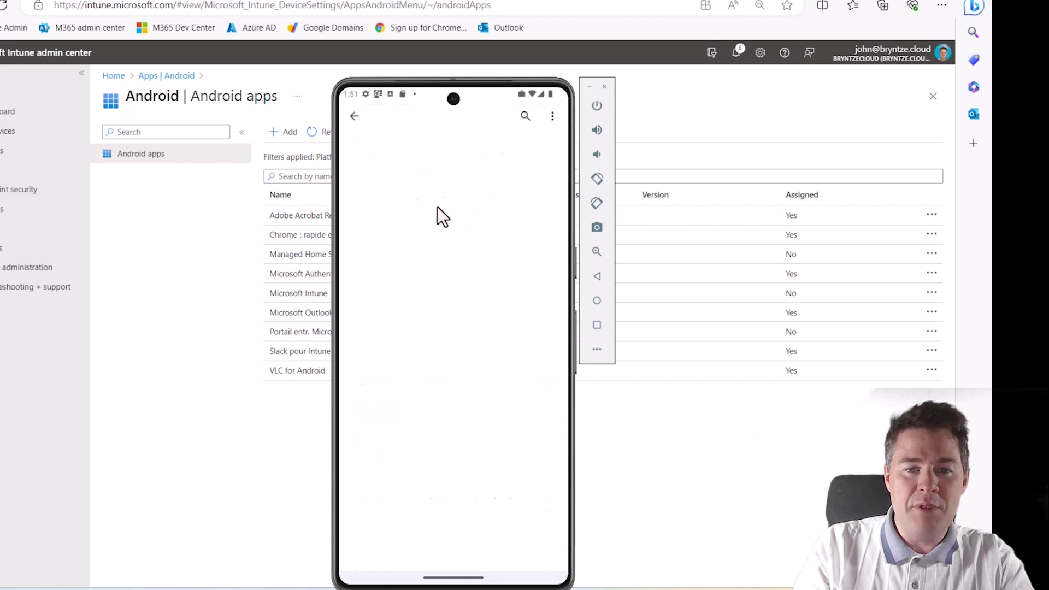
pyautogui.click(440, 241)
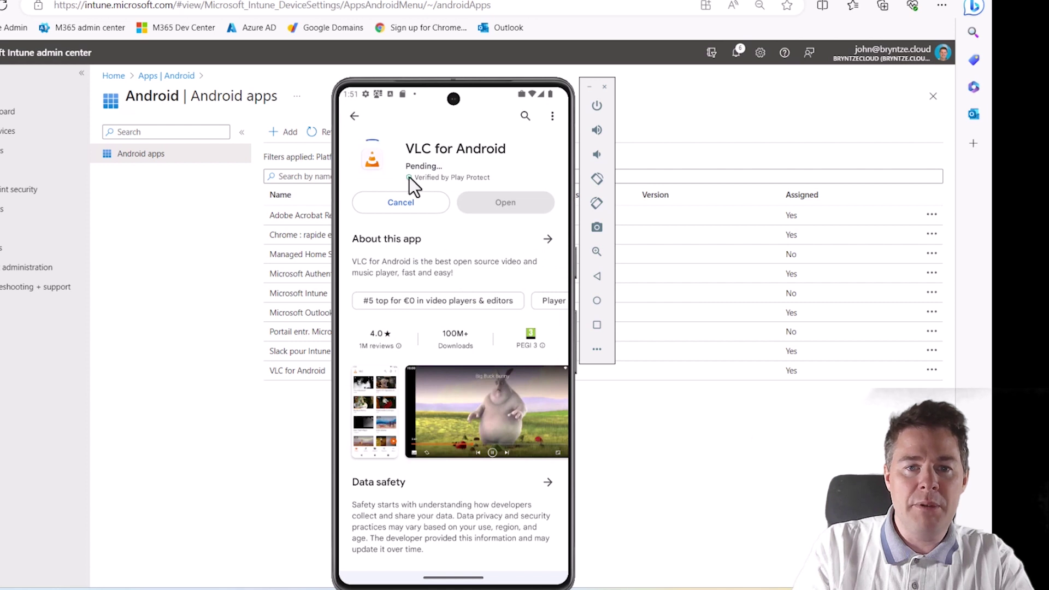
pyautogui.click(354, 116)
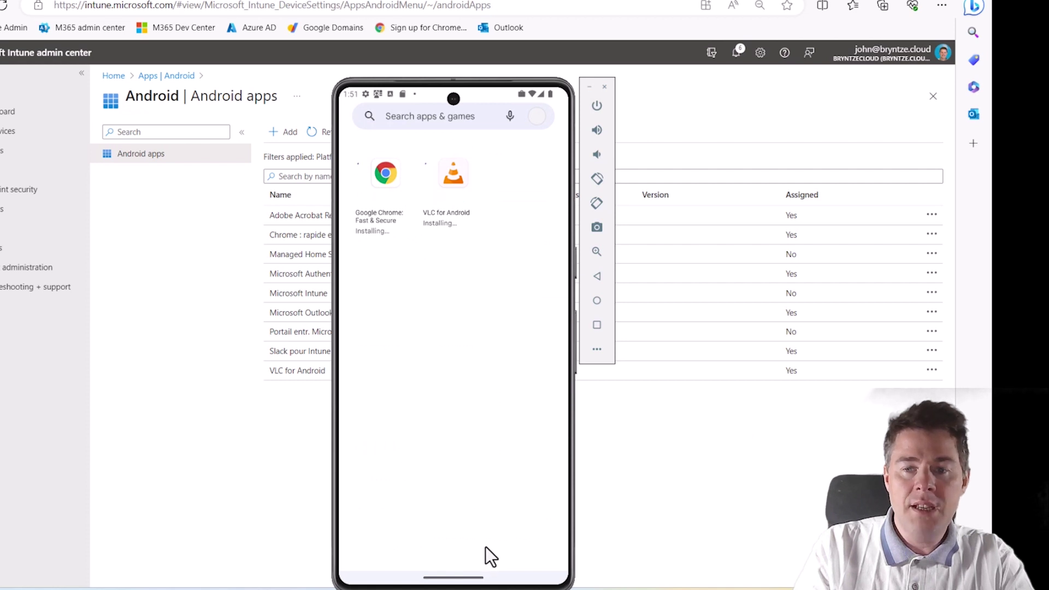
# Step: Check Google Chrome's install page on the phone, which shows Pending
pyautogui.click(651, 474)
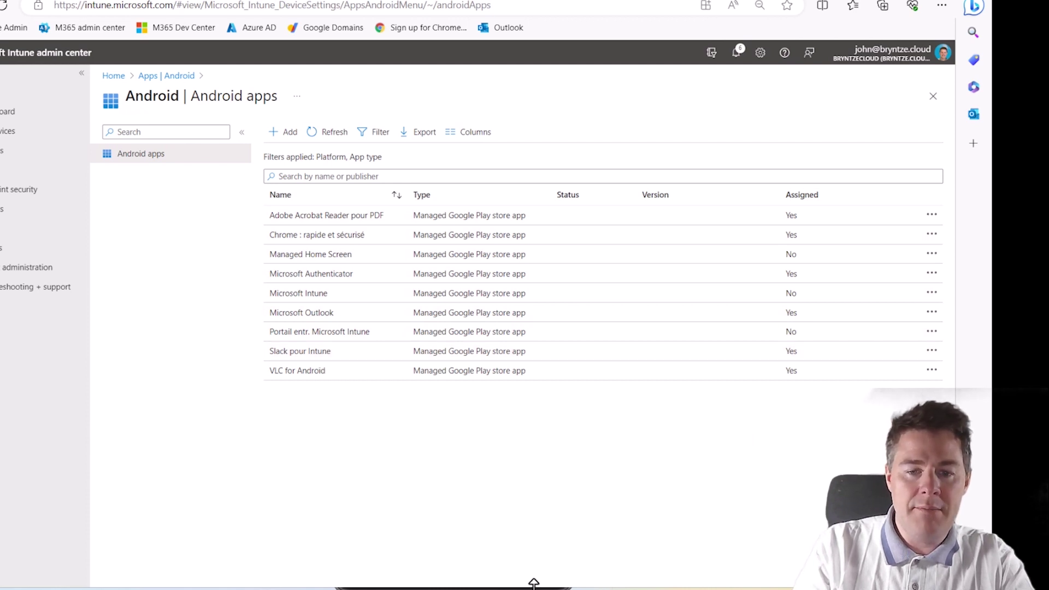
pyautogui.click(453, 588)
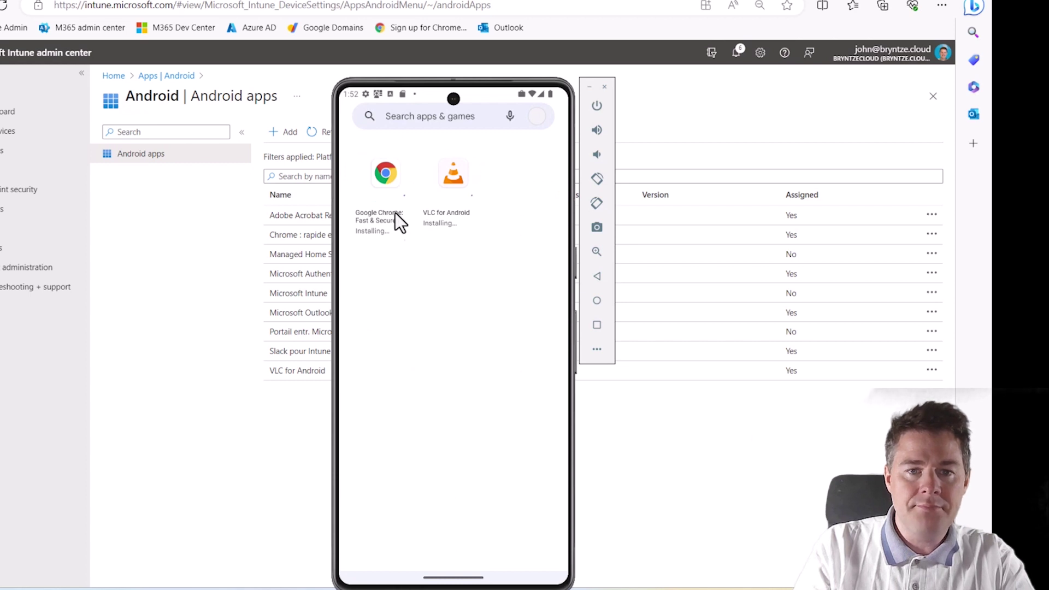
pyautogui.click(385, 166)
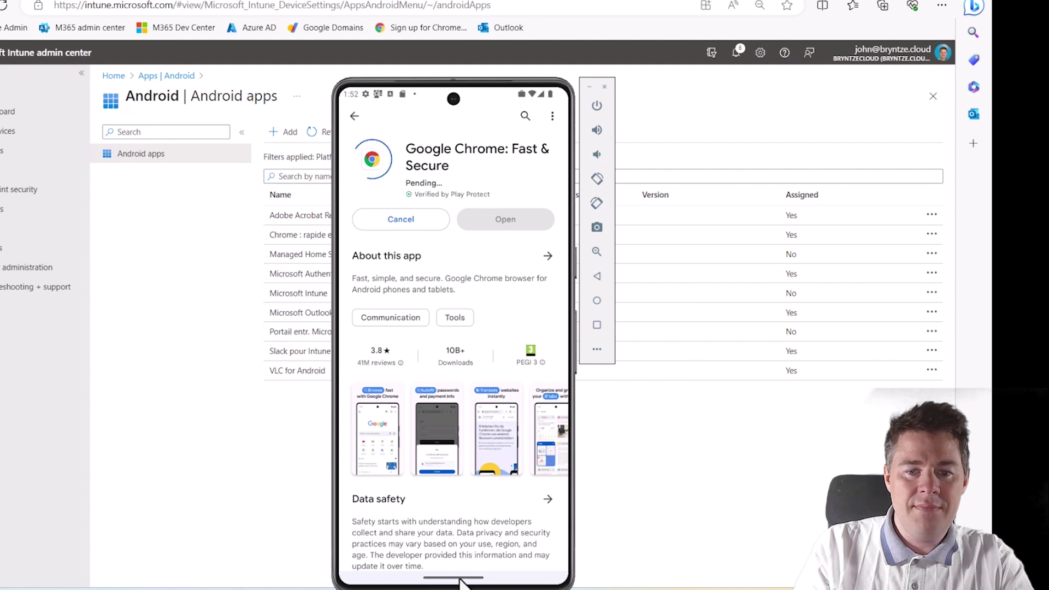
pyautogui.scroll(-1, 450, 390)
pyautogui.scroll(-7, 450, 390)
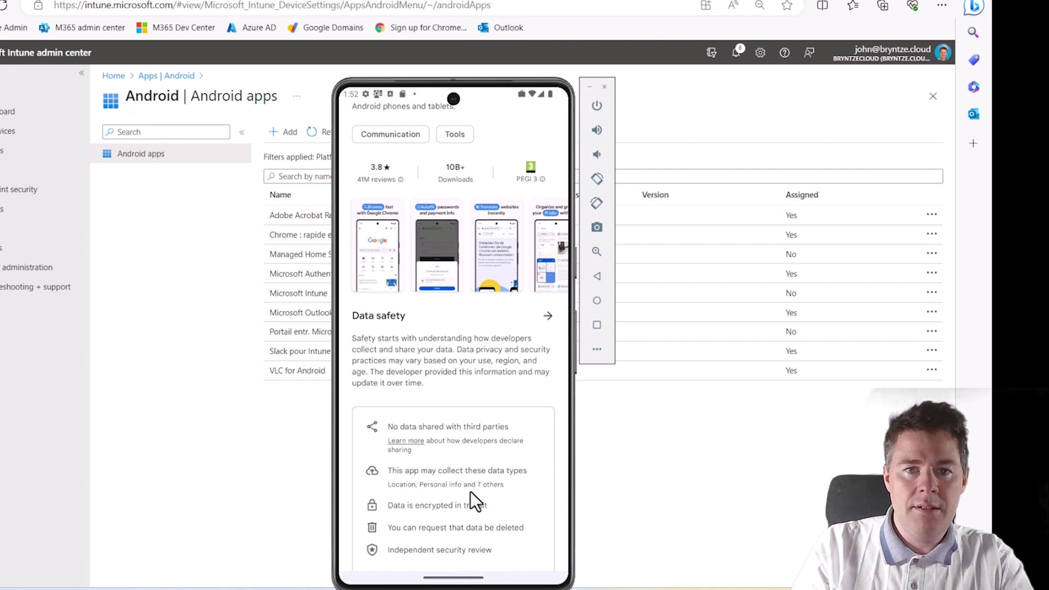
# Step: Go to the phone's home screen and browse the home pages and work apps drawer
pyautogui.moveTo(467, 579); pyautogui.dragTo(467, 197)
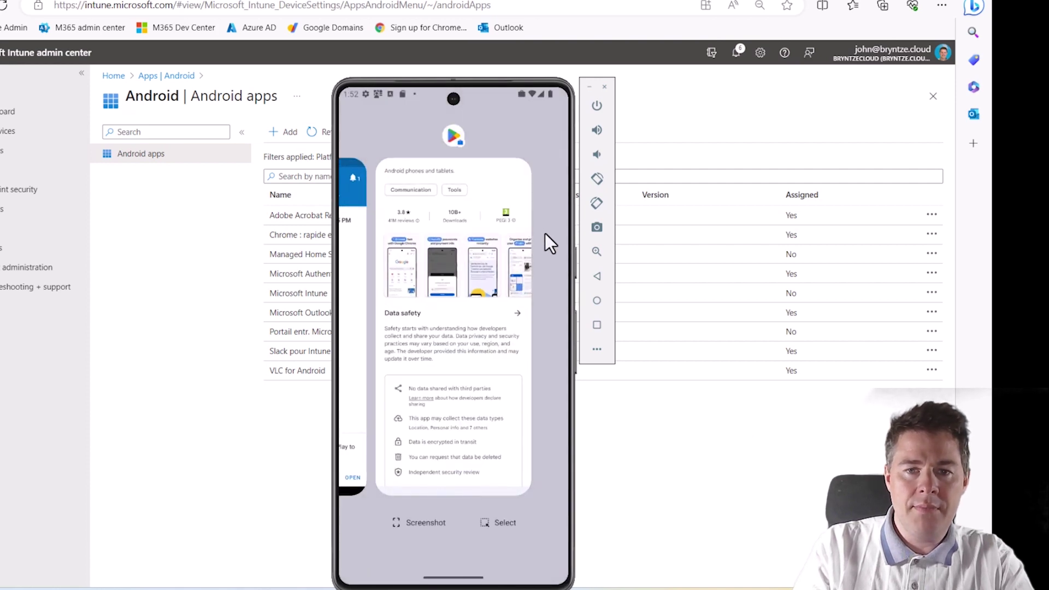
pyautogui.click(546, 234)
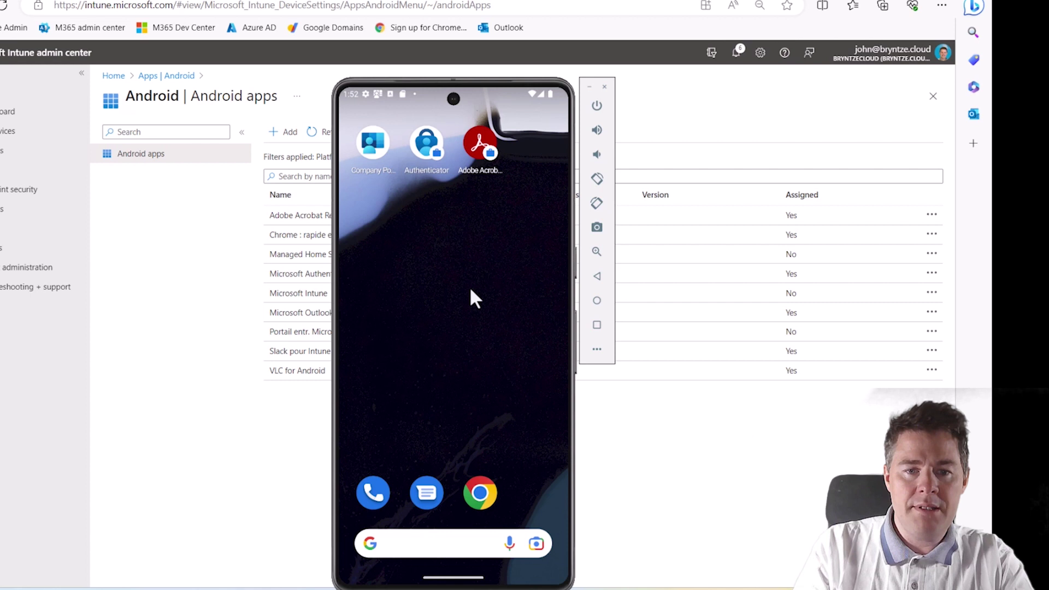
pyautogui.moveTo(451, 426); pyautogui.dragTo(523, 429)
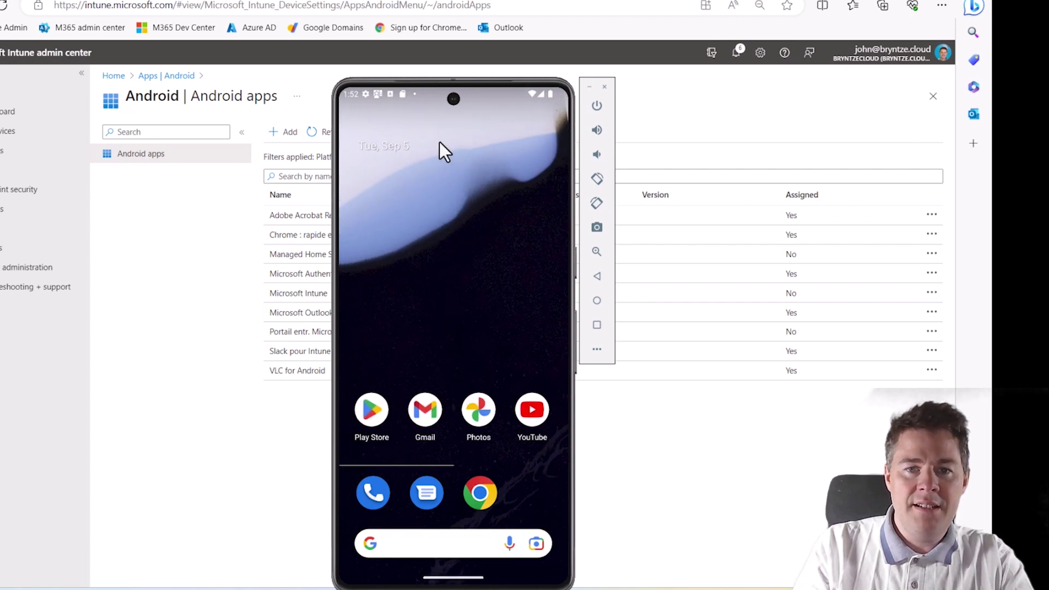
pyautogui.moveTo(470, 328); pyautogui.dragTo(350, 313)
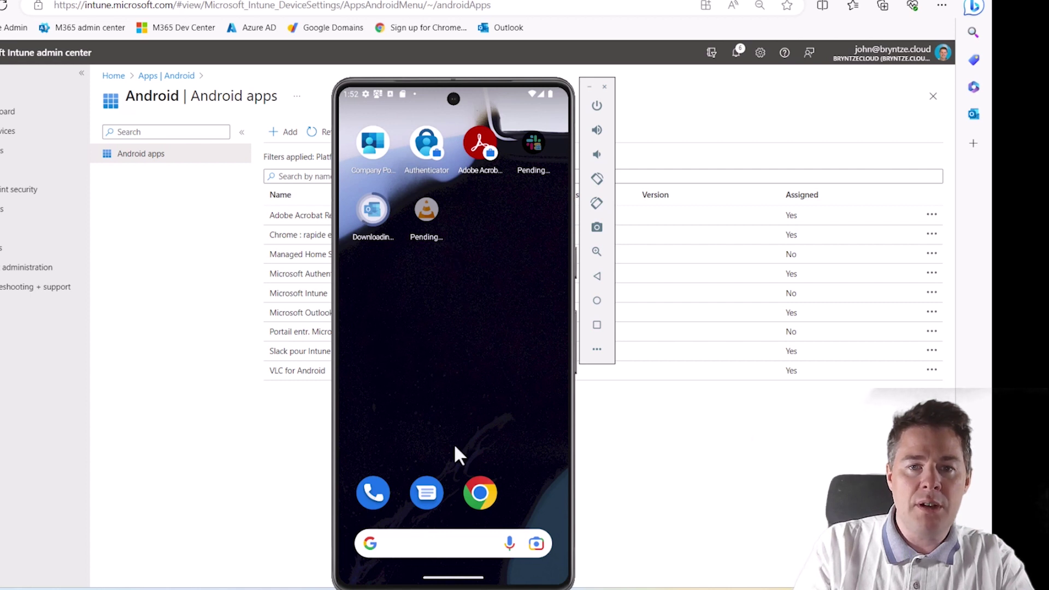
pyautogui.moveTo(454, 444); pyautogui.dragTo(448, 264)
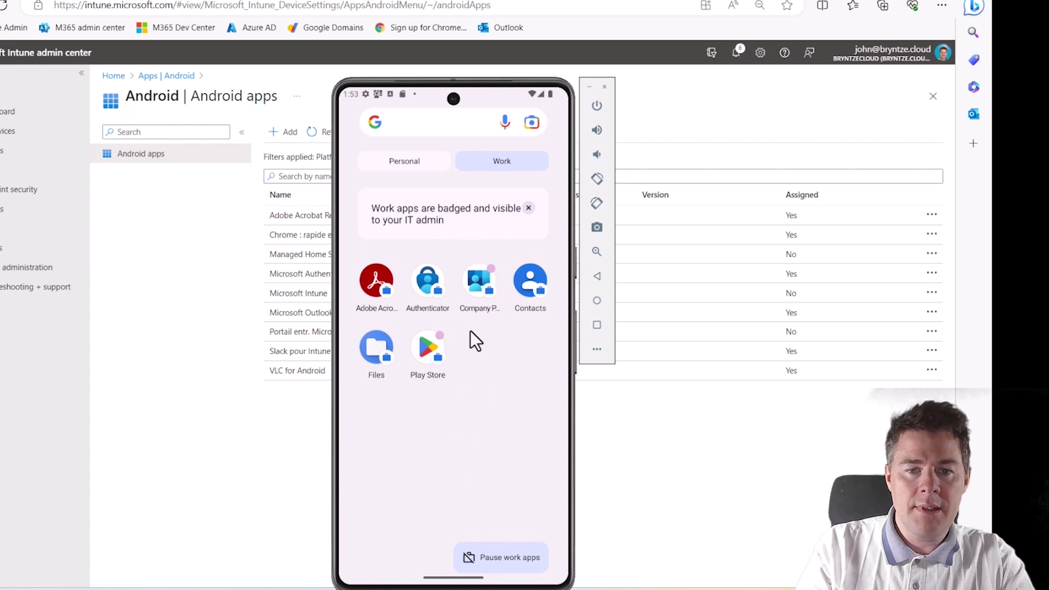
pyautogui.moveTo(428, 575); pyautogui.dragTo(424, 297)
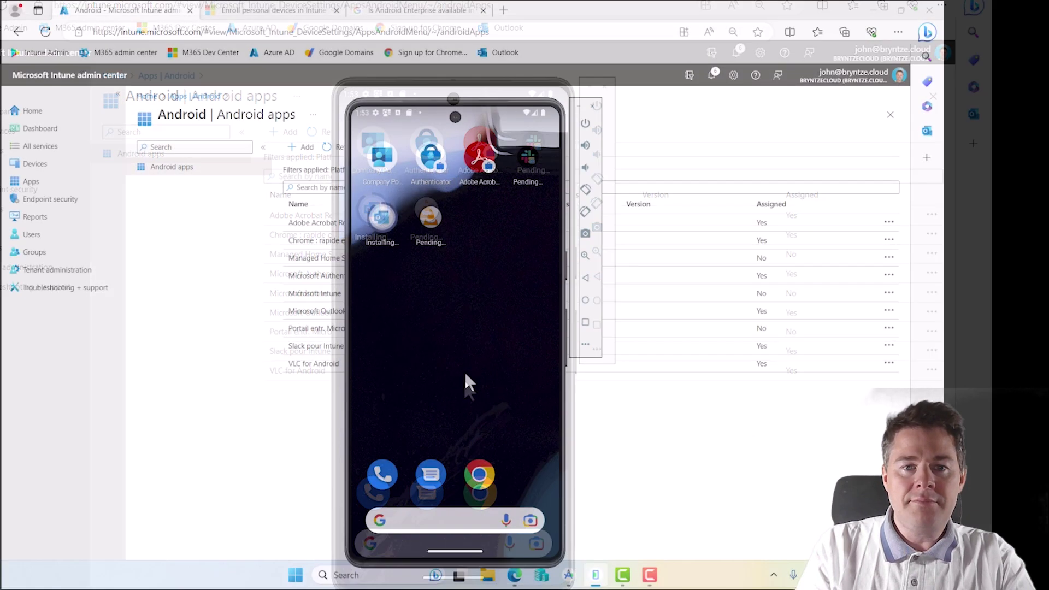
# Step: Open Devices > Android > Android enrollment and scroll through the enrollment settings
pyautogui.click(243, 280)
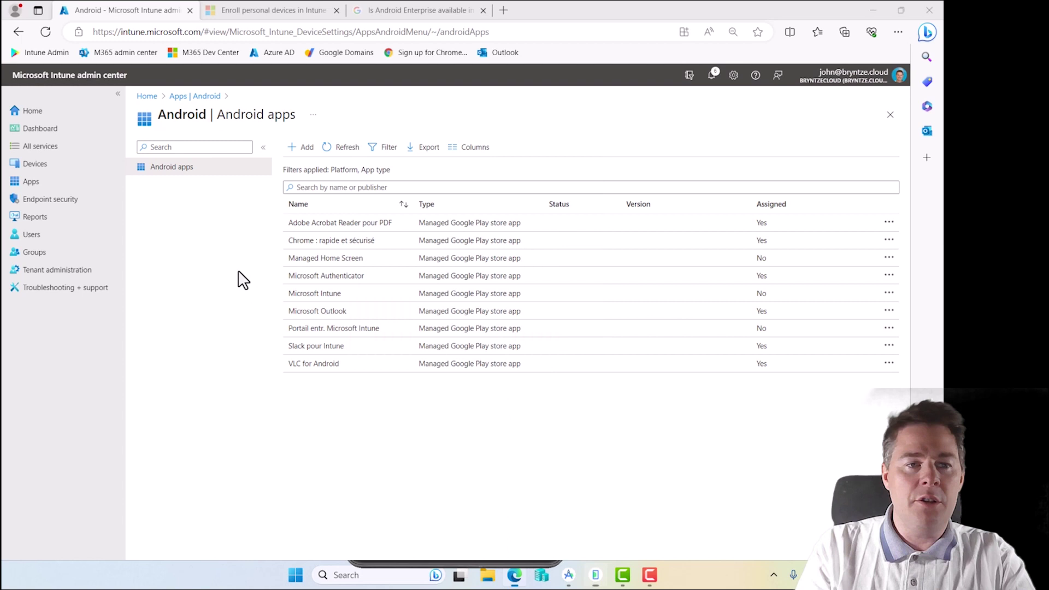
pyautogui.click(35, 165)
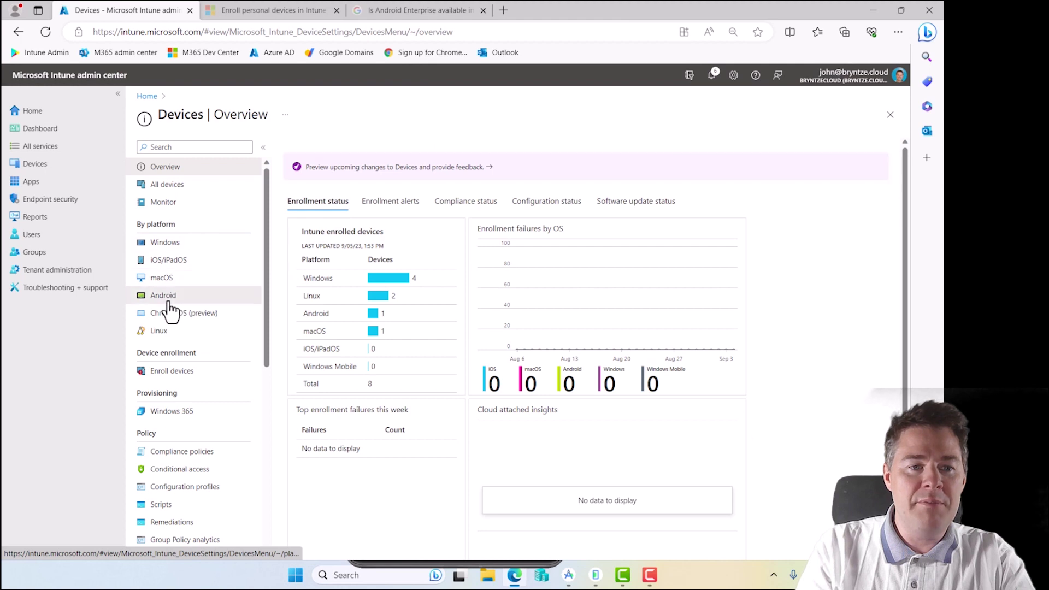
pyautogui.click(170, 298)
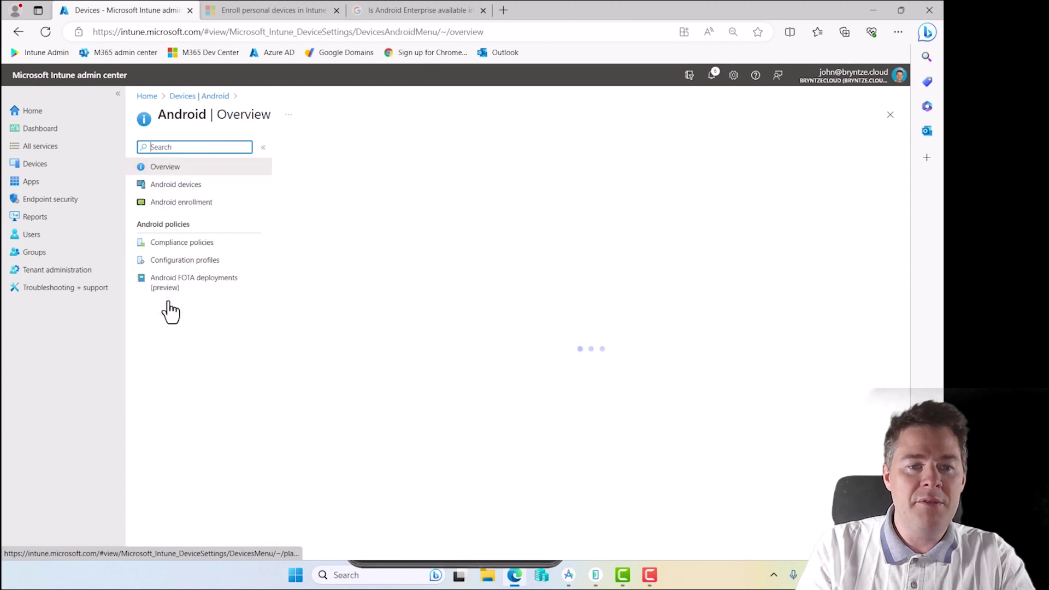
pyautogui.click(179, 203)
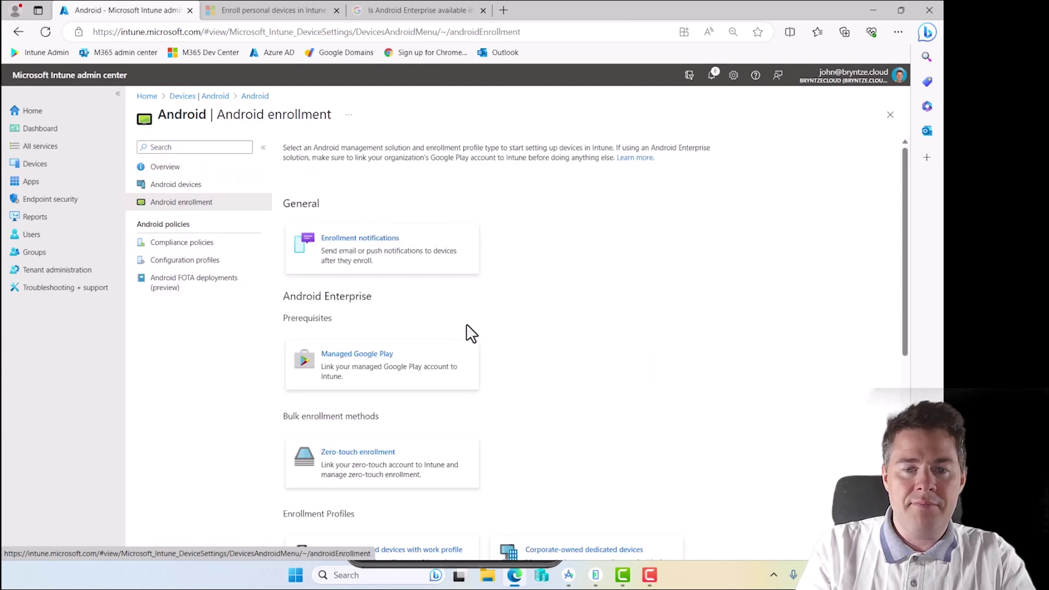
pyautogui.scroll(-5, 607, 363)
pyautogui.scroll(-1, 610, 364)
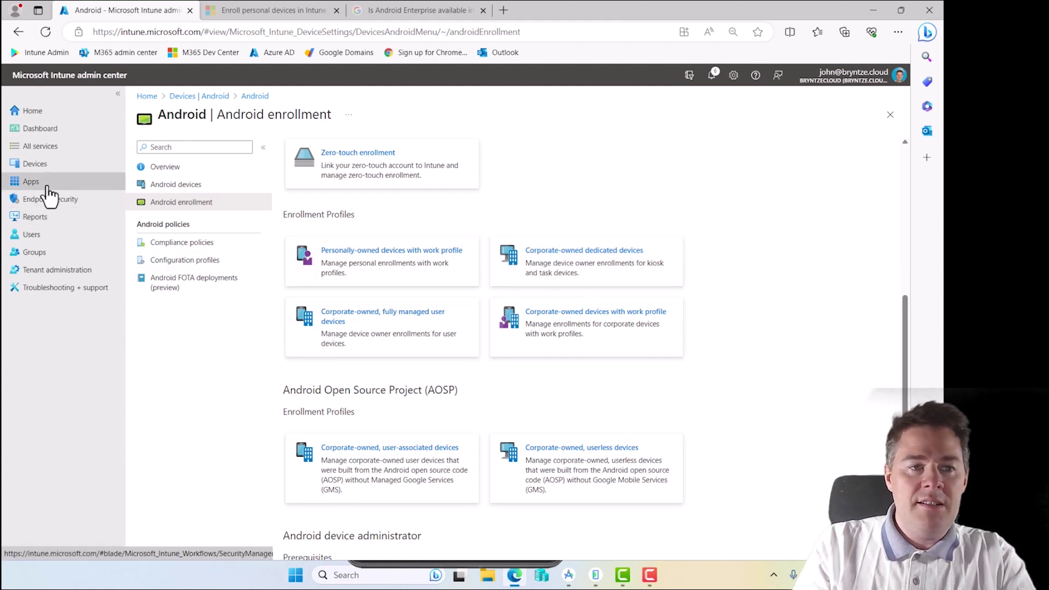
pyautogui.moveTo(41, 186)
pyautogui.mouseDown()
pyautogui.moveTo(39, 159)
pyautogui.moveTo(38, 179)
pyautogui.mouseUp()
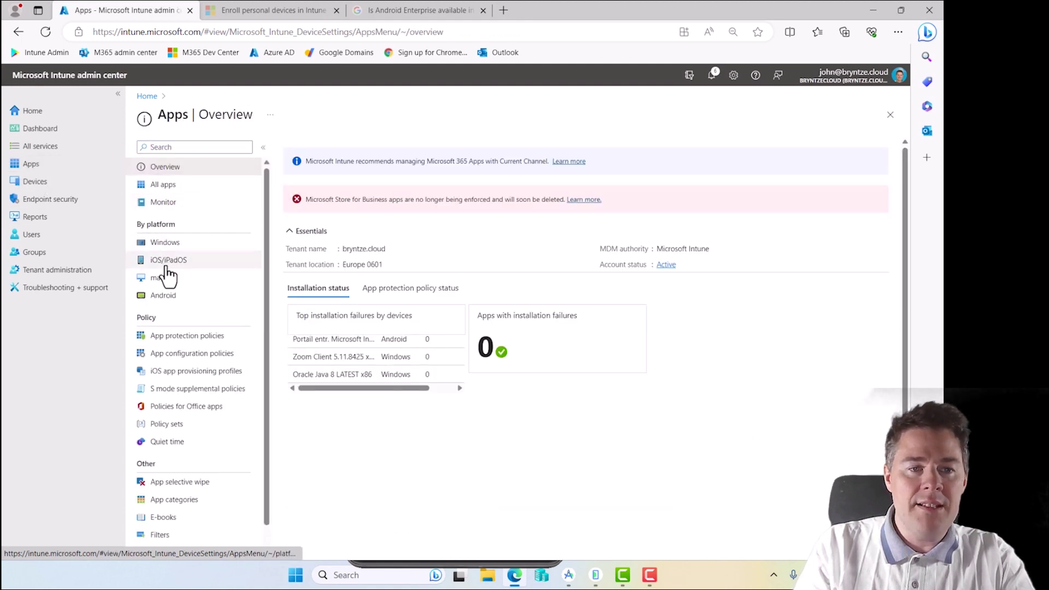
# Step: Check Adobe Acrobat Reader pour PDF's device install status (Install Pending), then view the phone's work apps
pyautogui.click(164, 295)
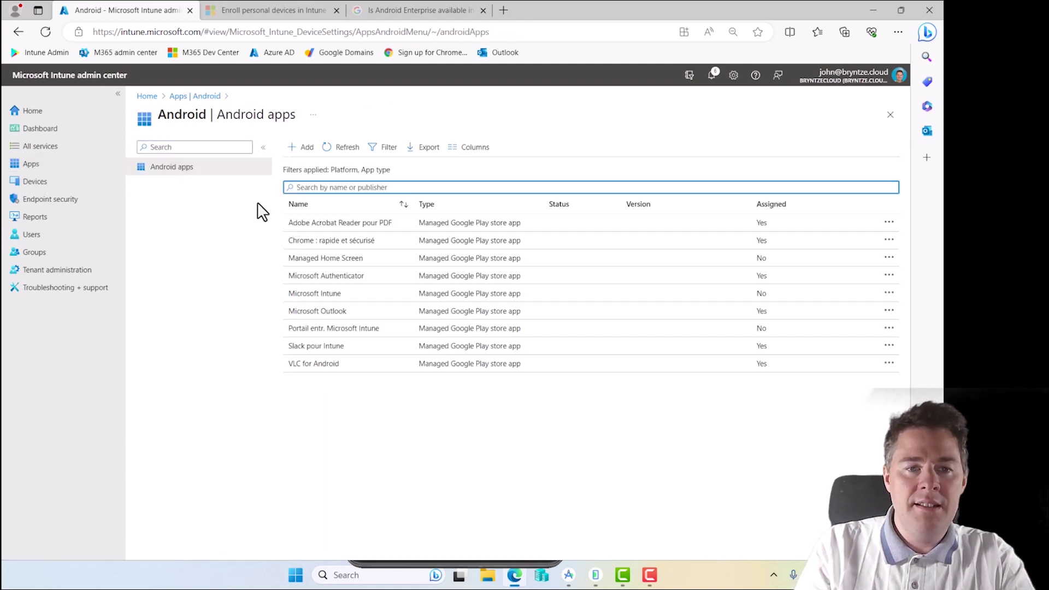
pyautogui.click(343, 148)
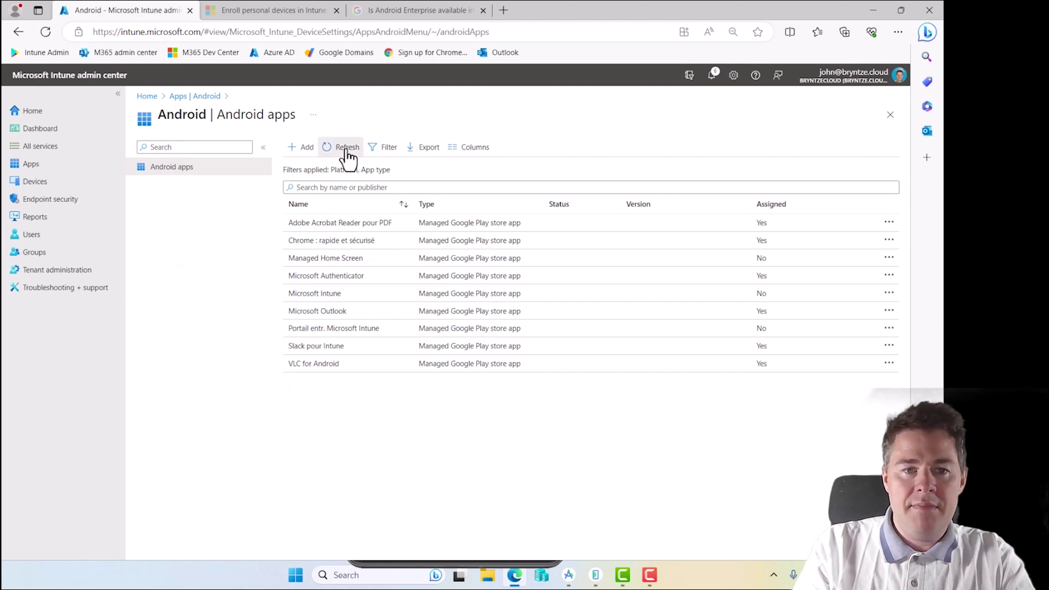
pyautogui.click(337, 229)
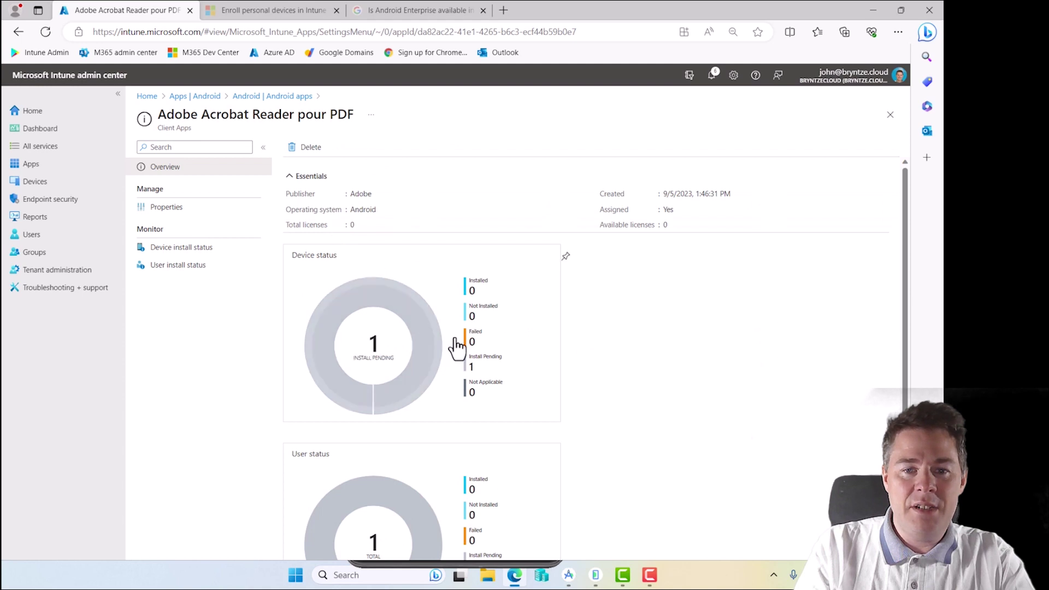
pyautogui.click(199, 249)
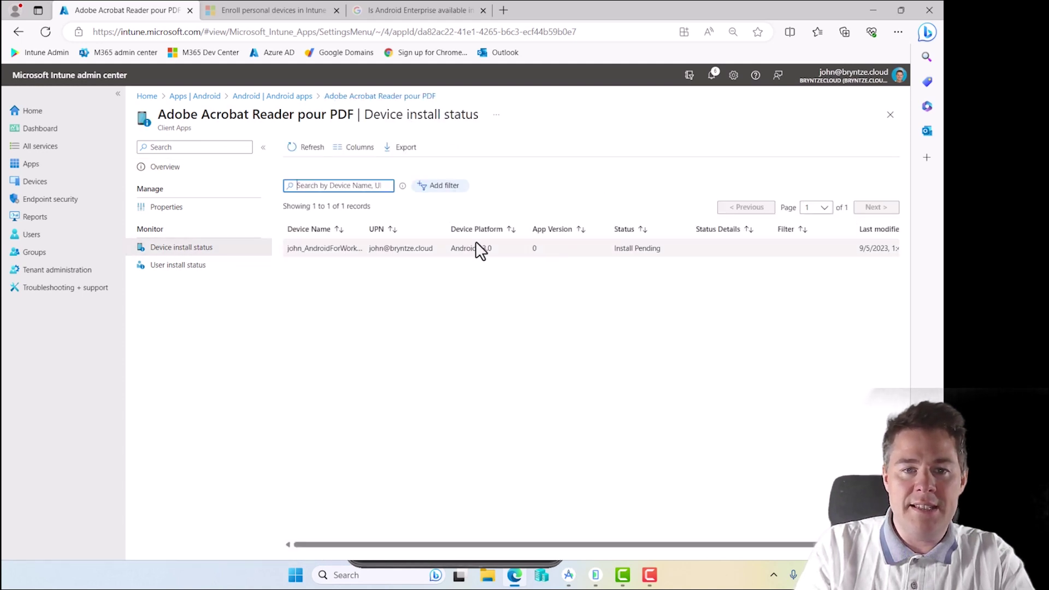
pyautogui.click(311, 155)
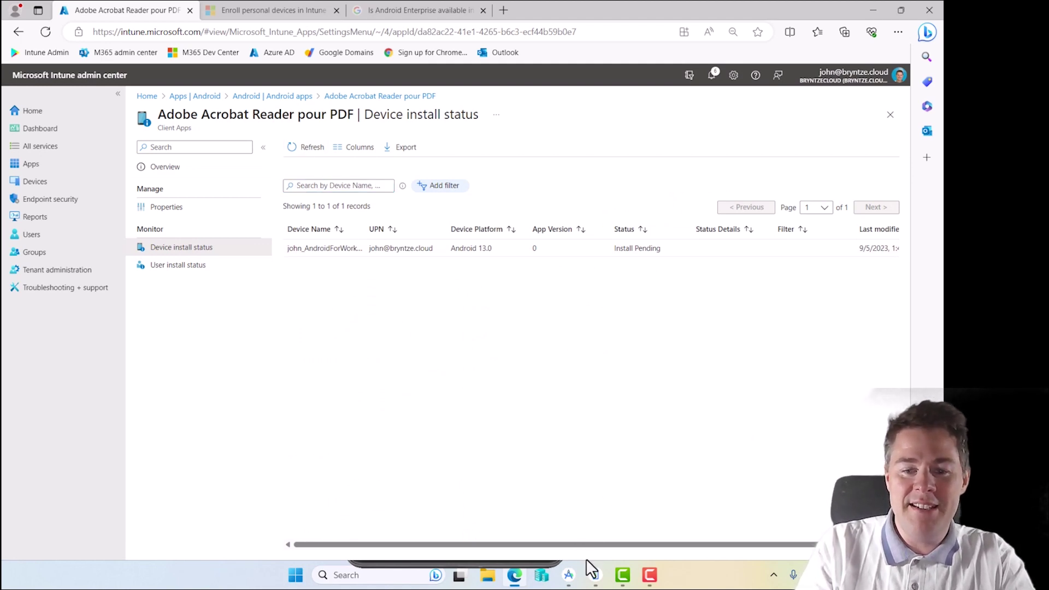
pyautogui.click(595, 575)
pyautogui.moveTo(494, 416); pyautogui.dragTo(499, 321)
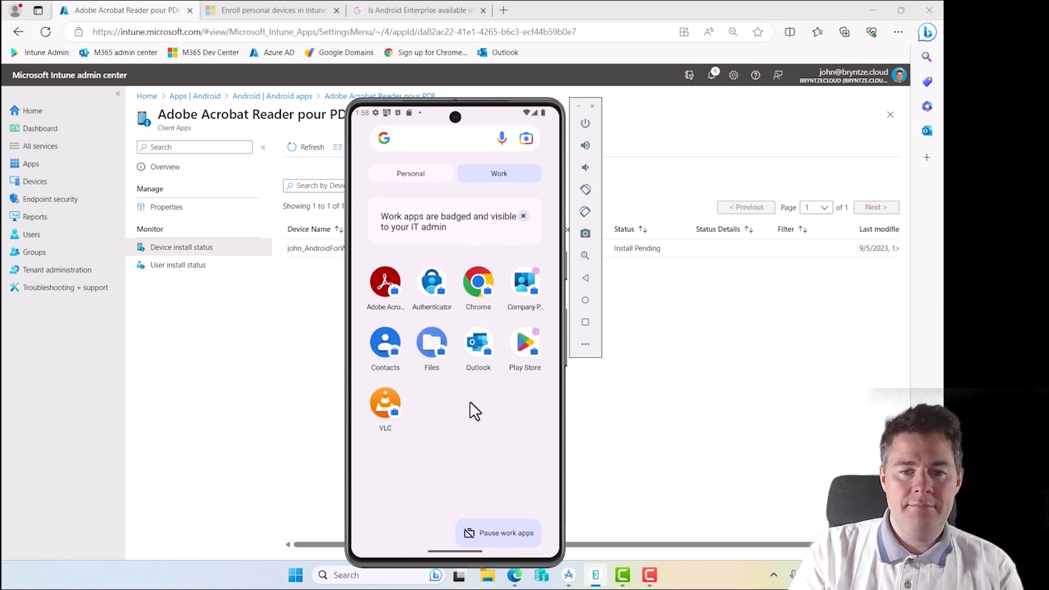
# Step: Scroll the phone's work apps list, then return to Intune's Android apps list
pyautogui.scroll(2, 468, 409)
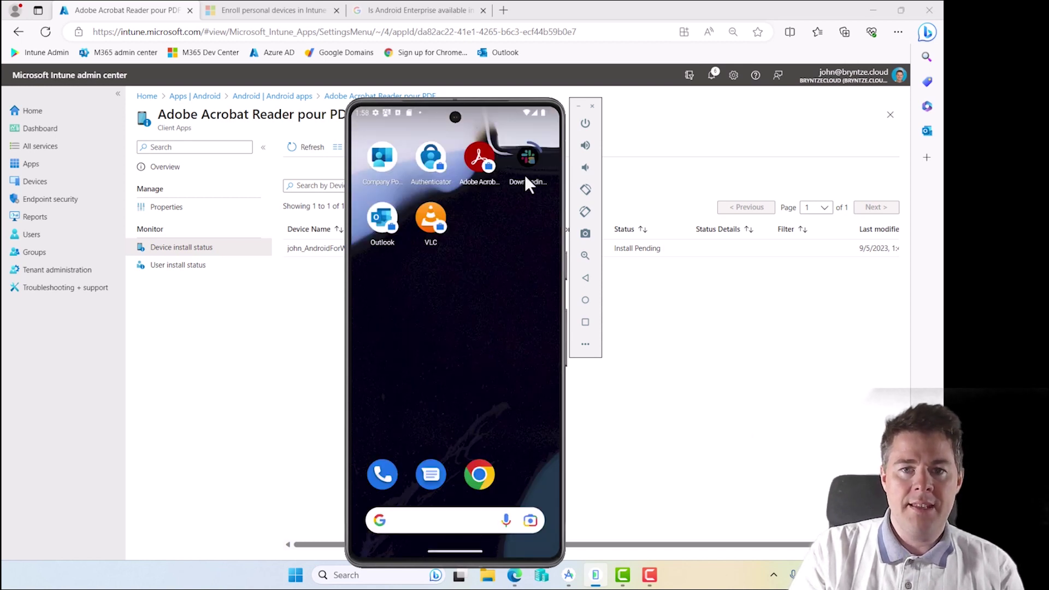
pyautogui.hotkey('alt', 'Left')
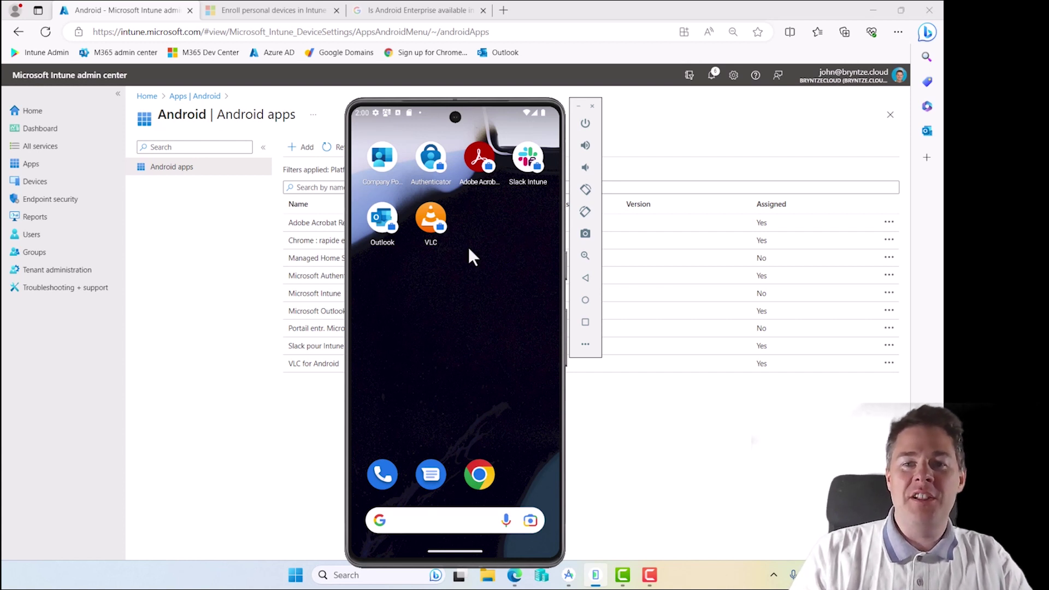
pyautogui.click(651, 141)
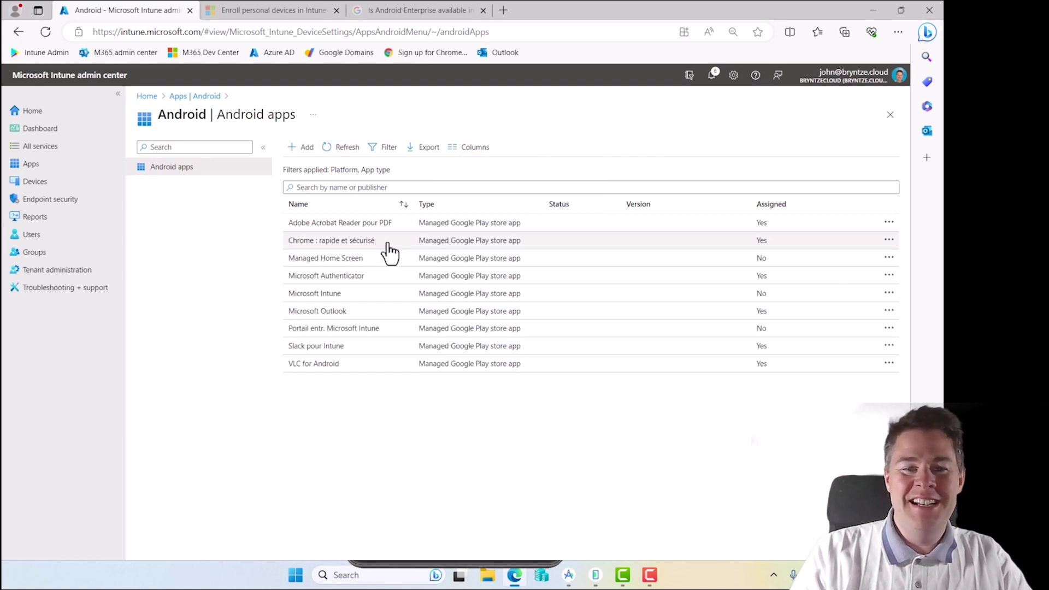
# Step: Refresh Adobe Acrobat Reader pour PDF's device install status to confirm it reads Installed
pyautogui.click(351, 225)
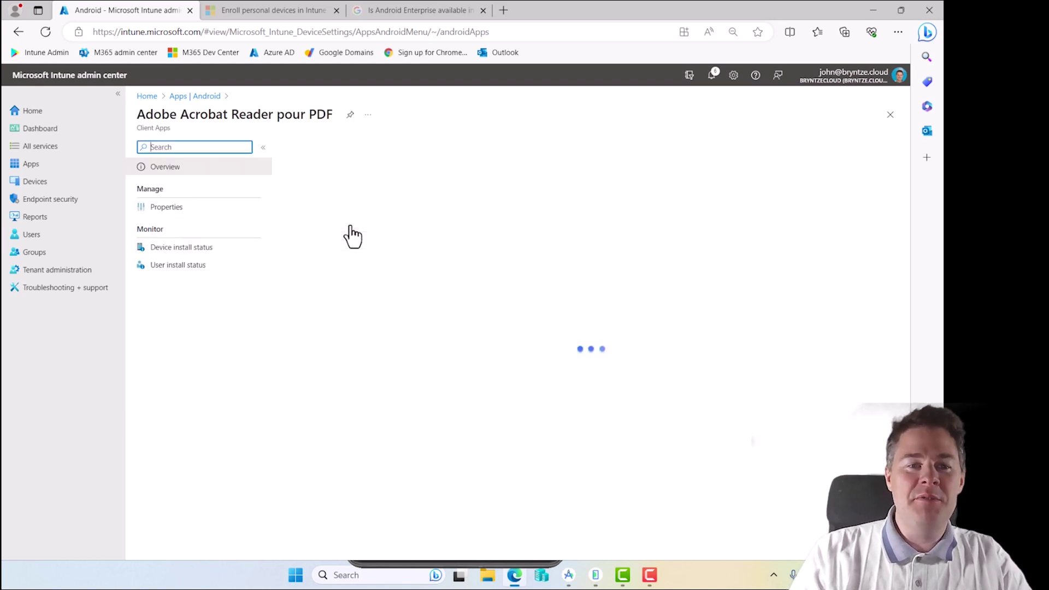
pyautogui.click(177, 250)
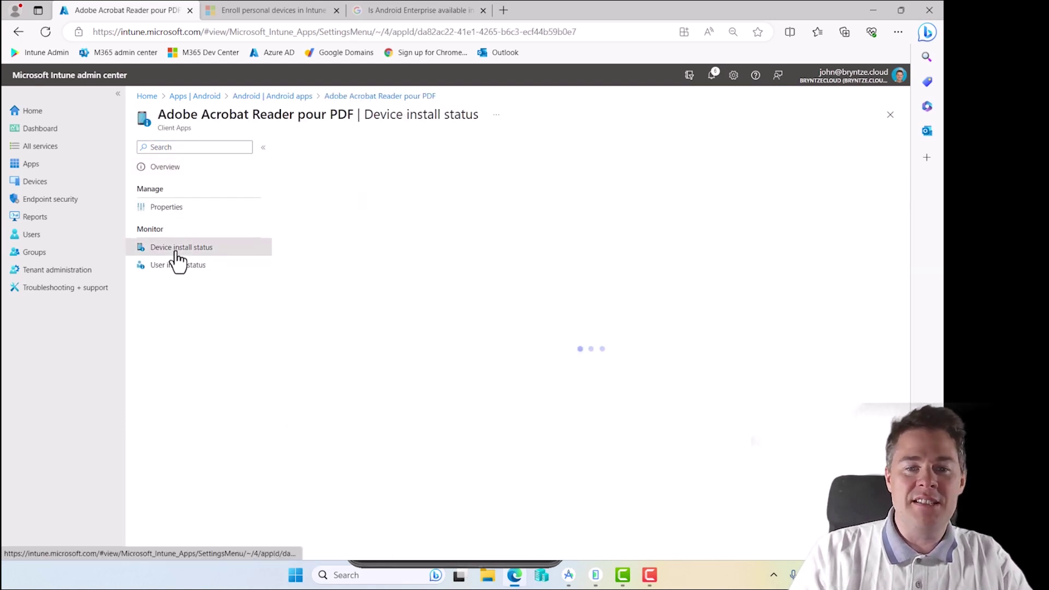
pyautogui.click(313, 148)
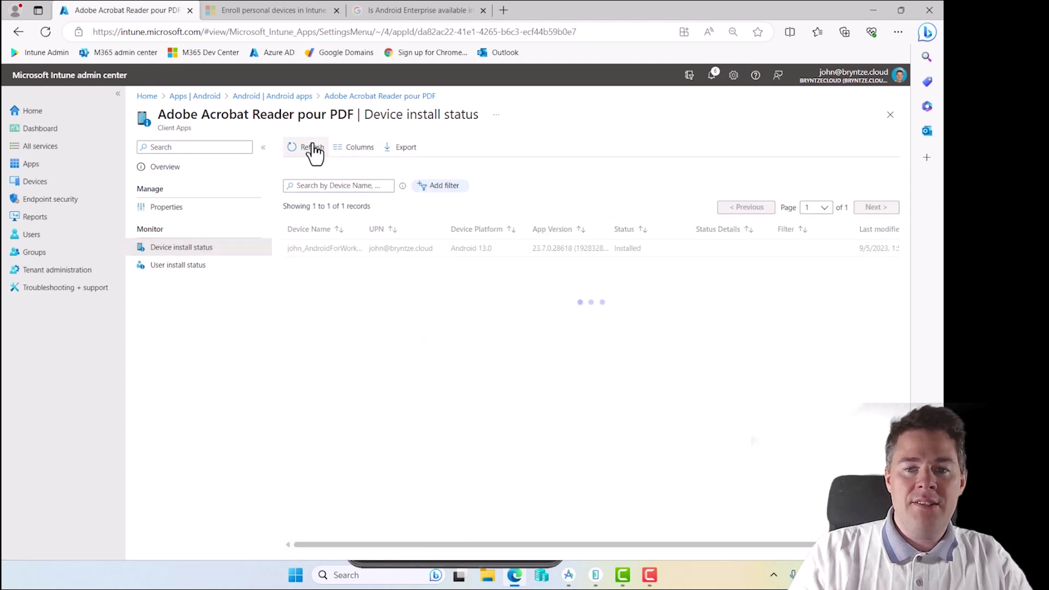
pyautogui.click(288, 98)
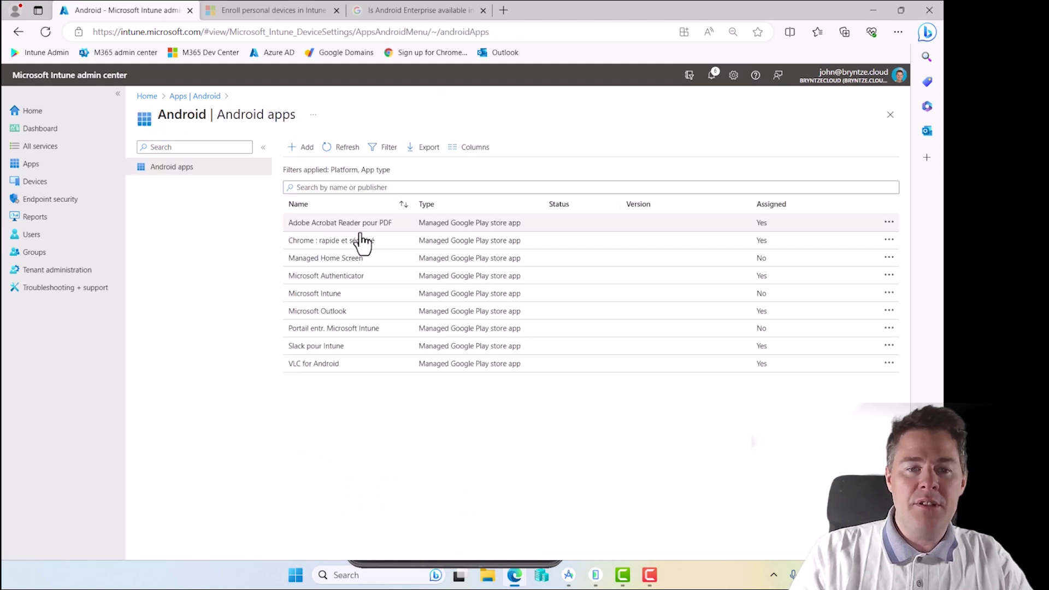
pyautogui.click(330, 294)
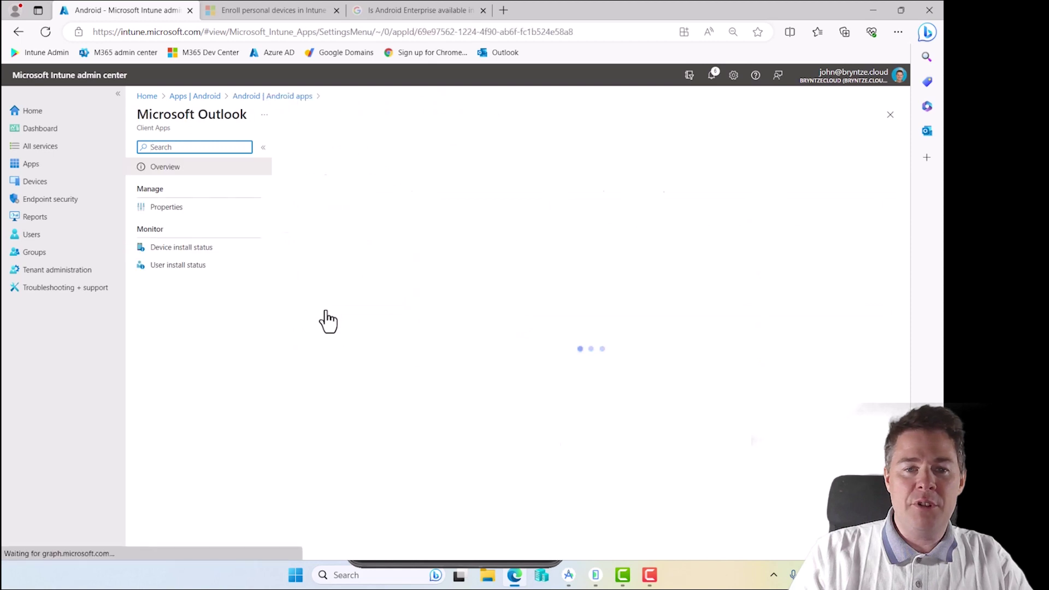
pyautogui.click(195, 251)
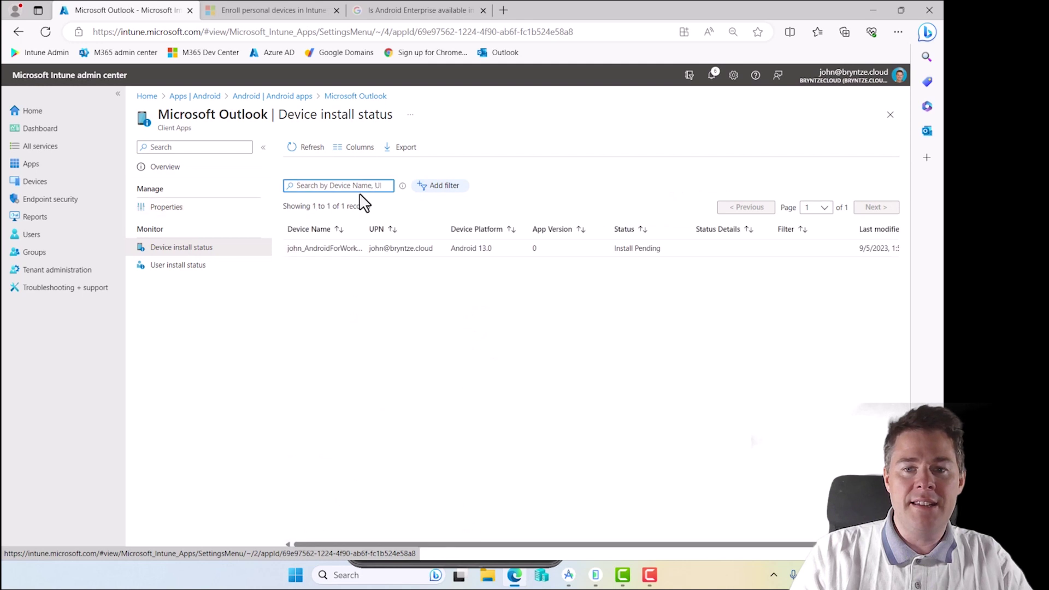
pyautogui.click(303, 149)
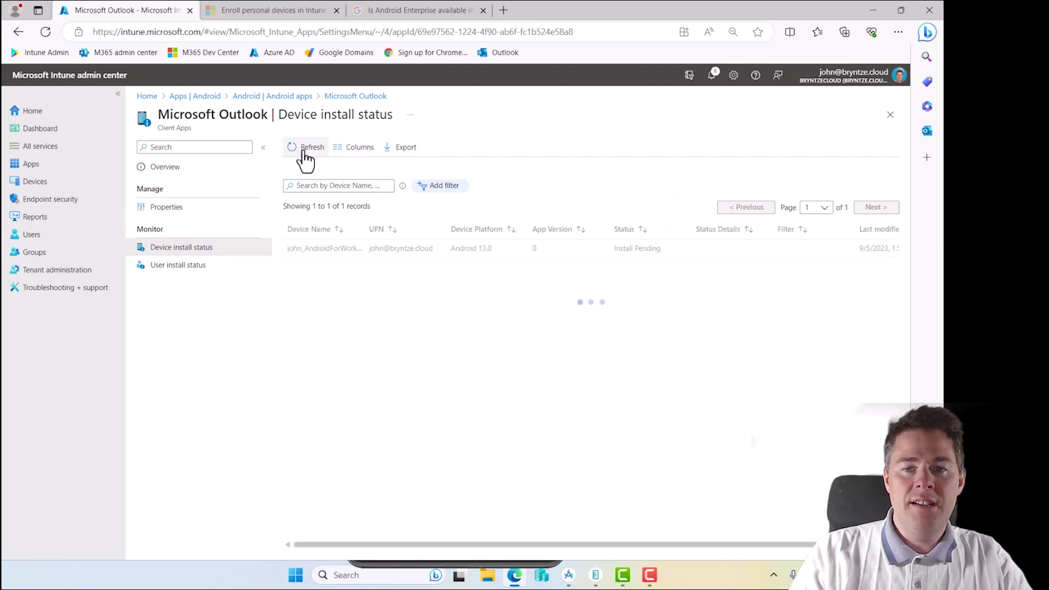
pyautogui.click(595, 574)
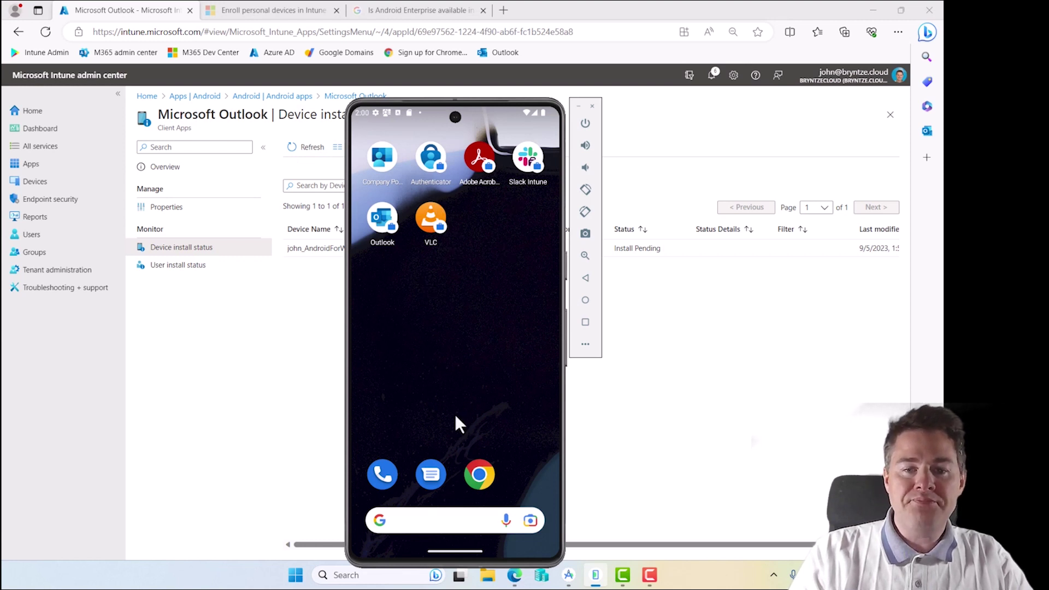
pyautogui.moveTo(454, 412); pyautogui.dragTo(450, 220)
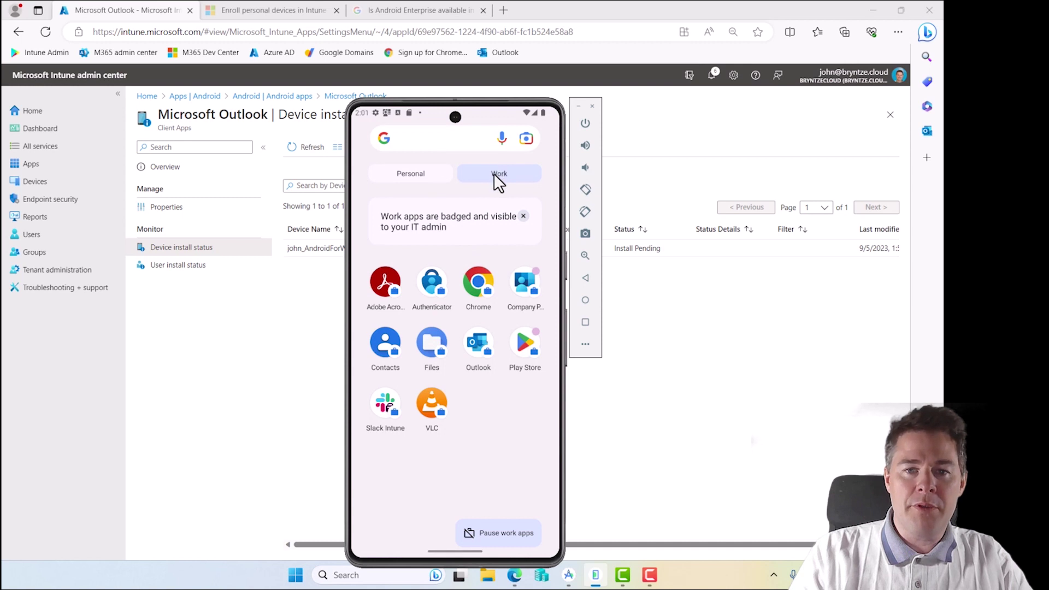
# Step: View the Work tab apps including Slack Intune, then return via the Android apps breadcrumb
pyautogui.click(493, 173)
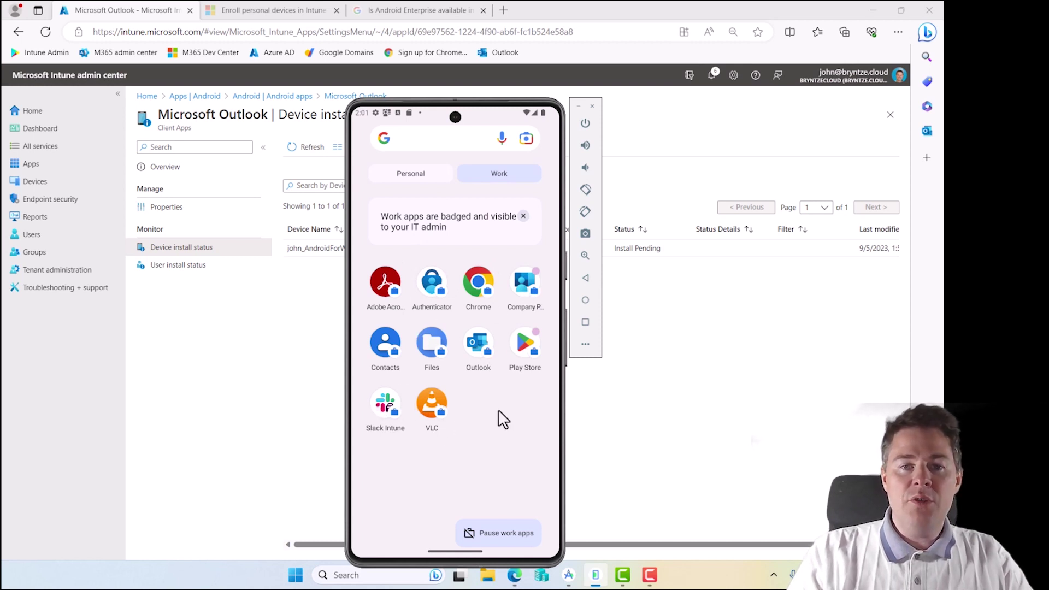
pyautogui.click(297, 382)
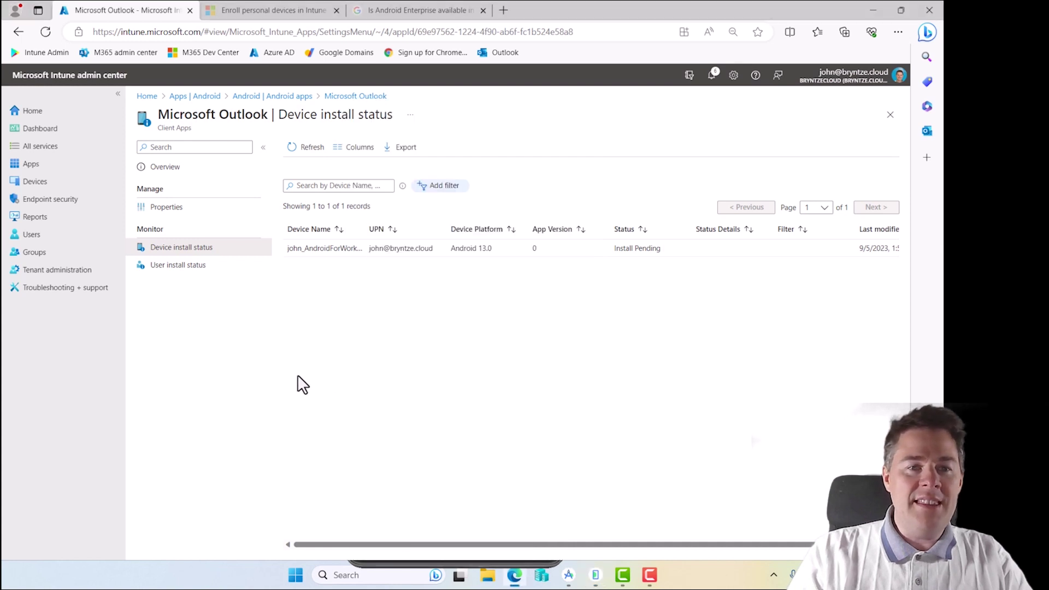
pyautogui.click(270, 100)
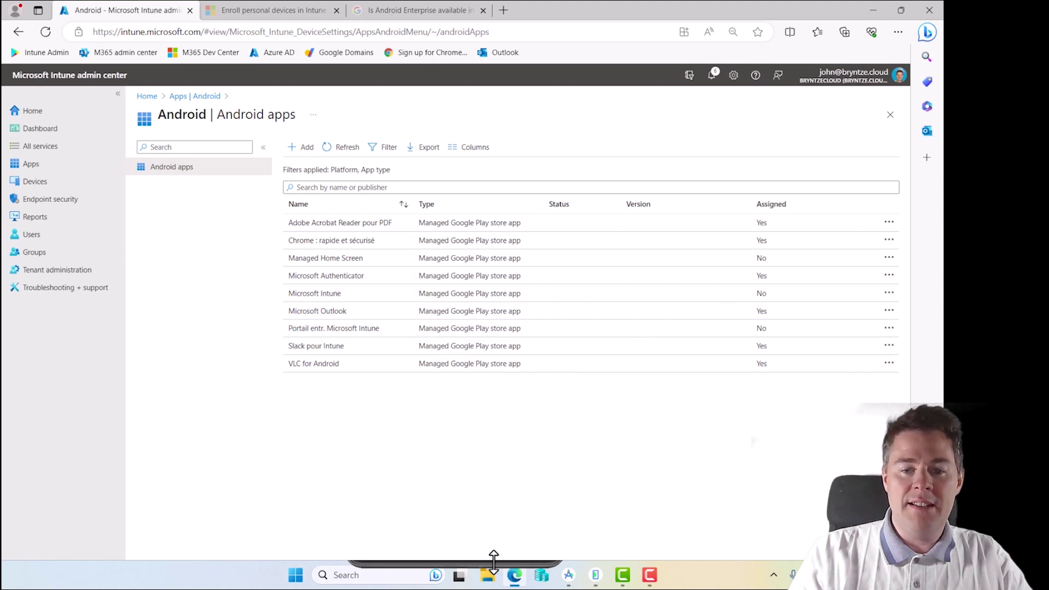
# Step: Pause the work profile's apps and switch to the personal apps
pyautogui.hotkey('alt', 'Tab')
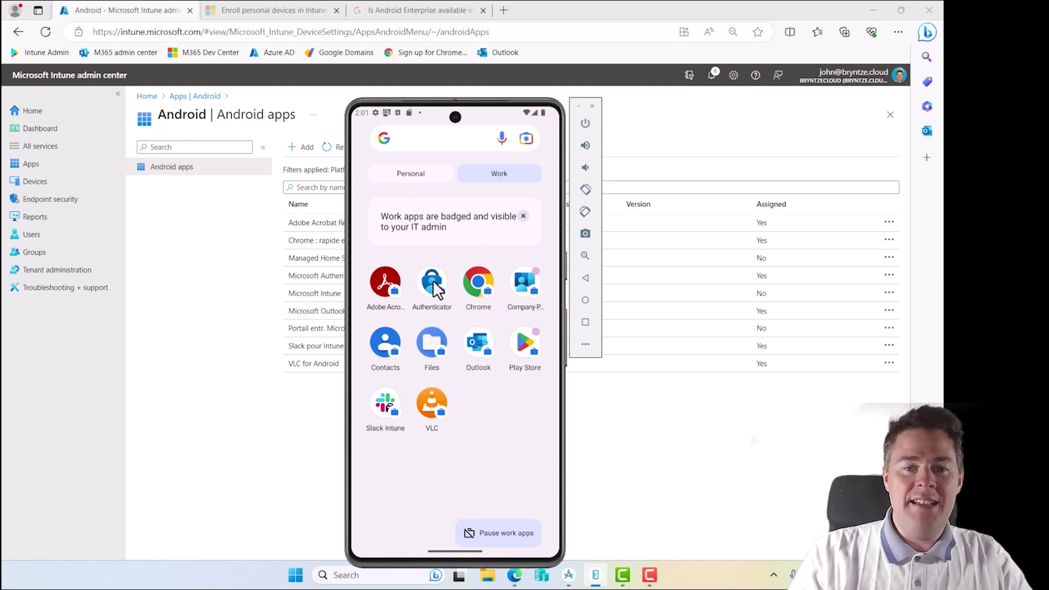
pyautogui.click(498, 532)
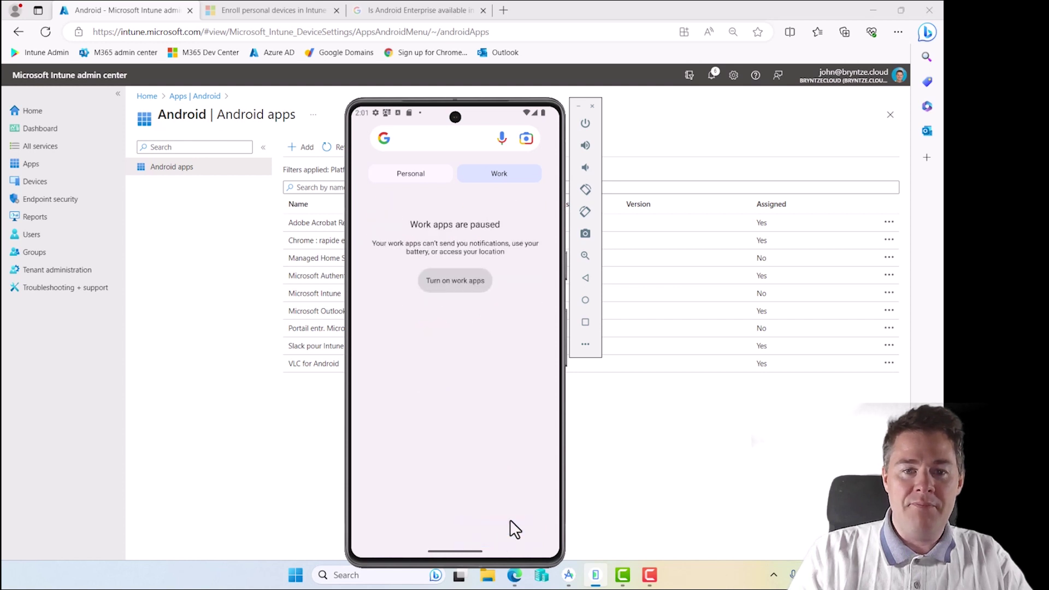
pyautogui.click(408, 172)
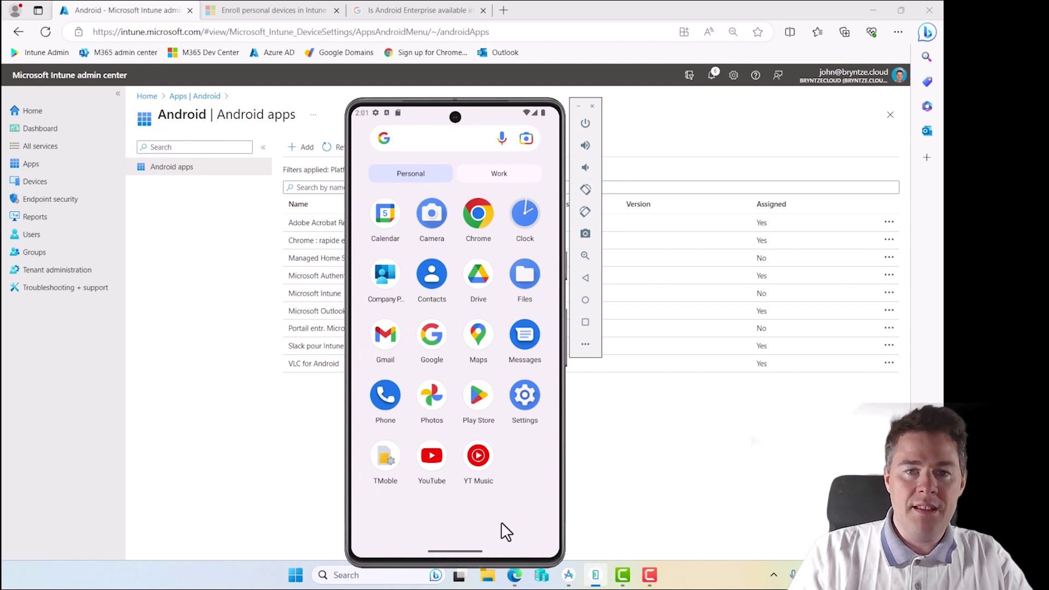
pyautogui.moveTo(458, 546); pyautogui.dragTo(470, 388)
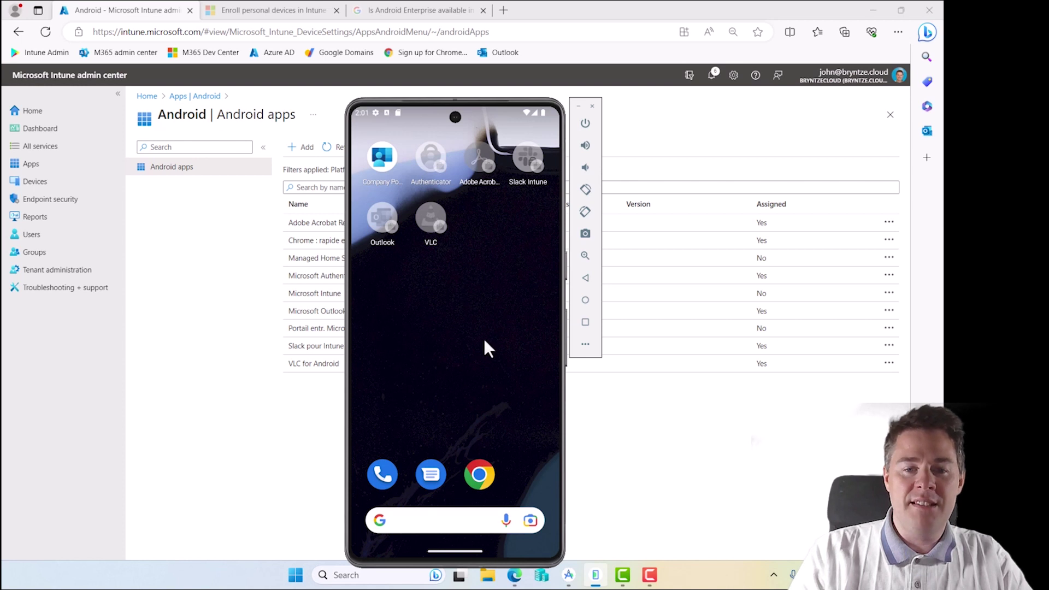
# Step: Turn the work apps back on from the Work tab, then return to the Intune portal
pyautogui.moveTo(467, 437); pyautogui.dragTo(468, 313)
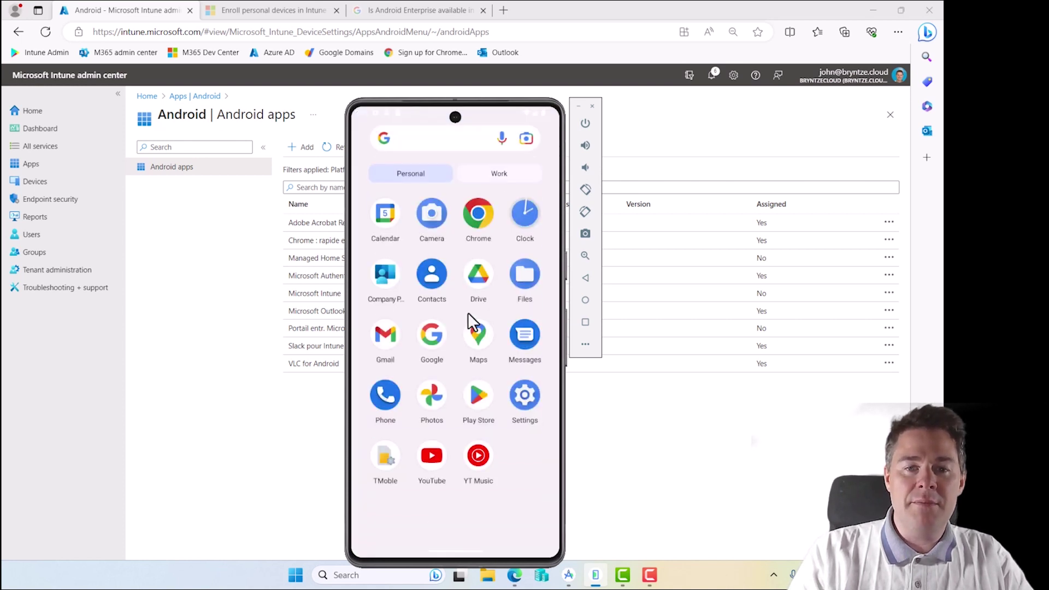
pyautogui.click(492, 177)
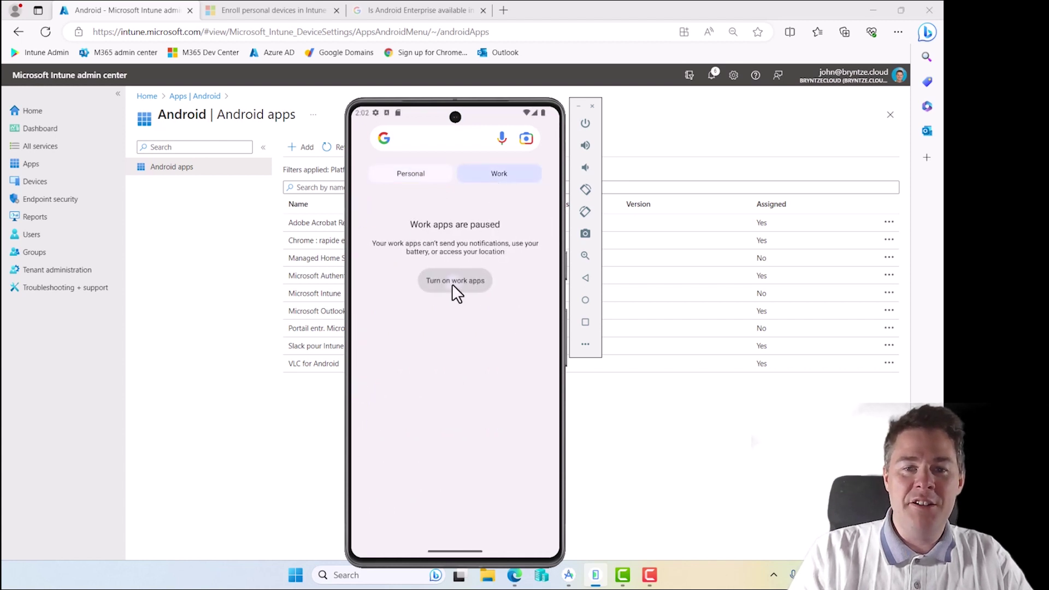
pyautogui.click(453, 284)
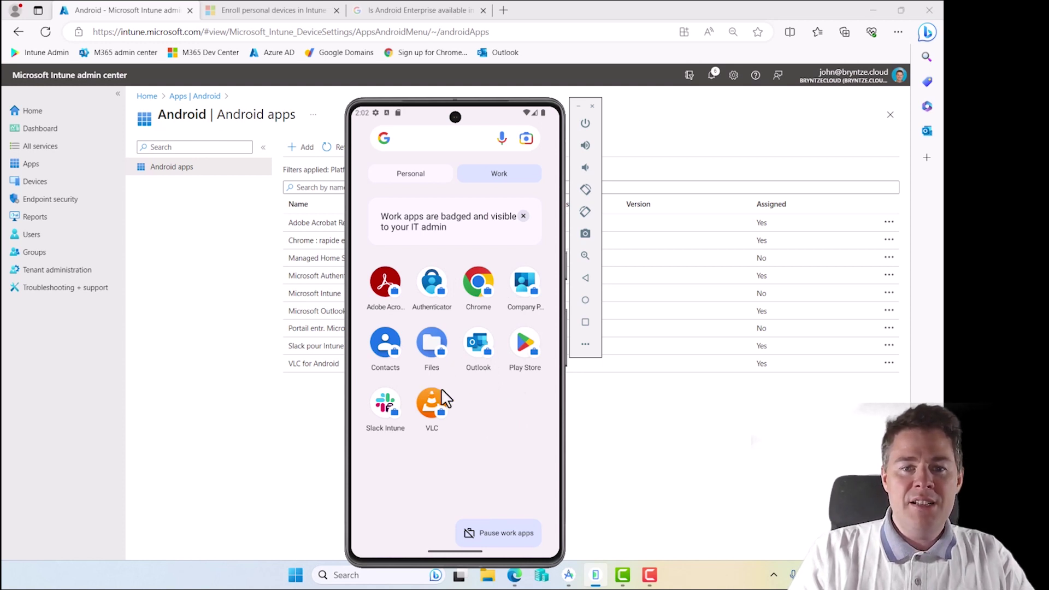
pyautogui.click(628, 442)
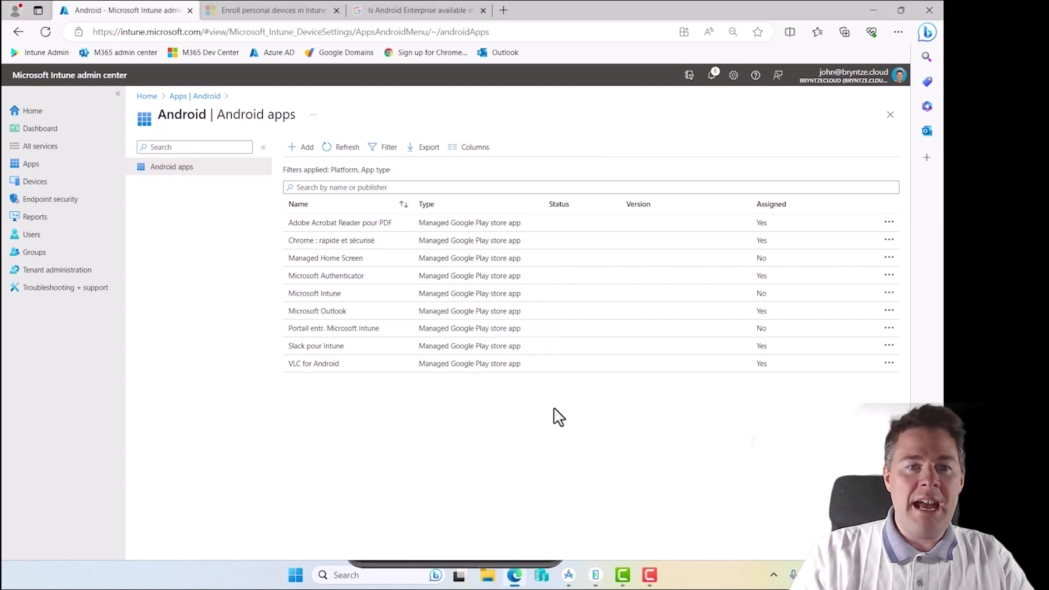